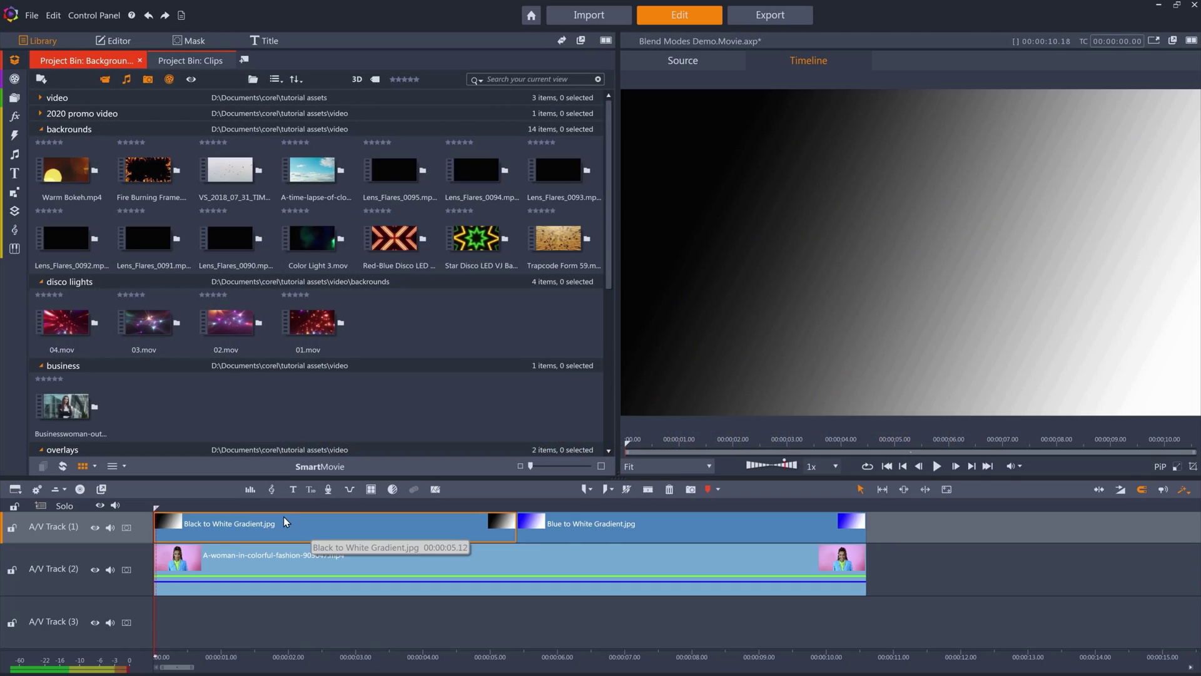
Hide A/V Track (1) to preview the woman clip on A/V Track (2), and show the track again
left_click(95, 527)
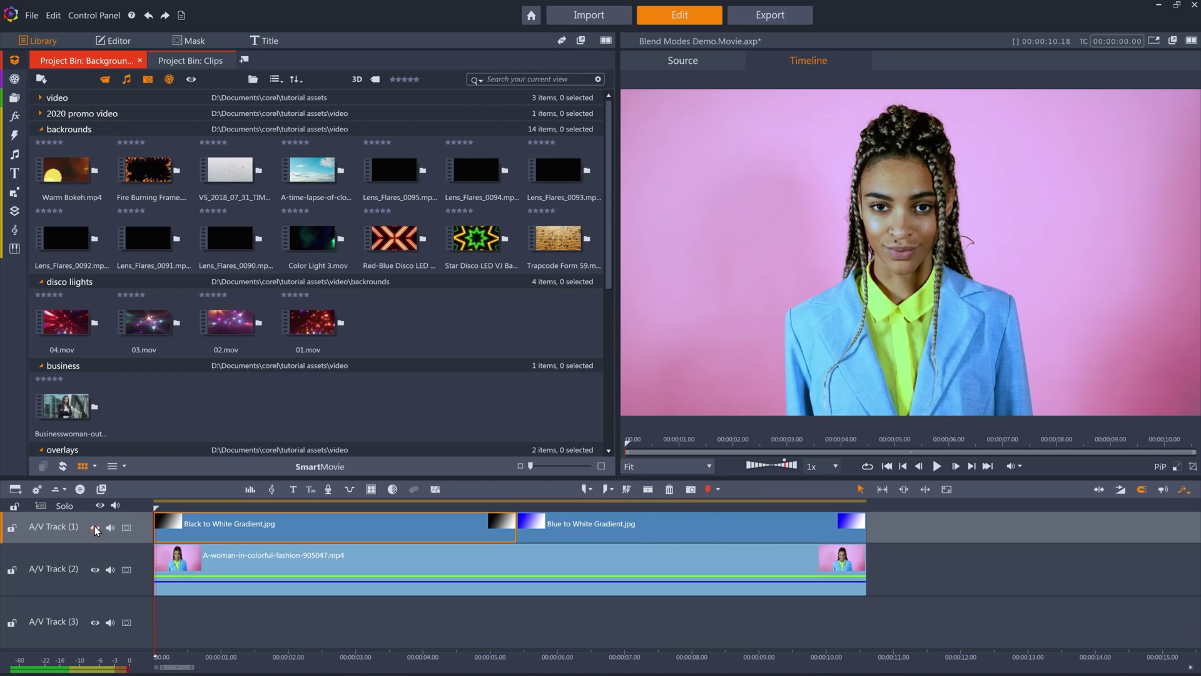
left_click(244, 559)
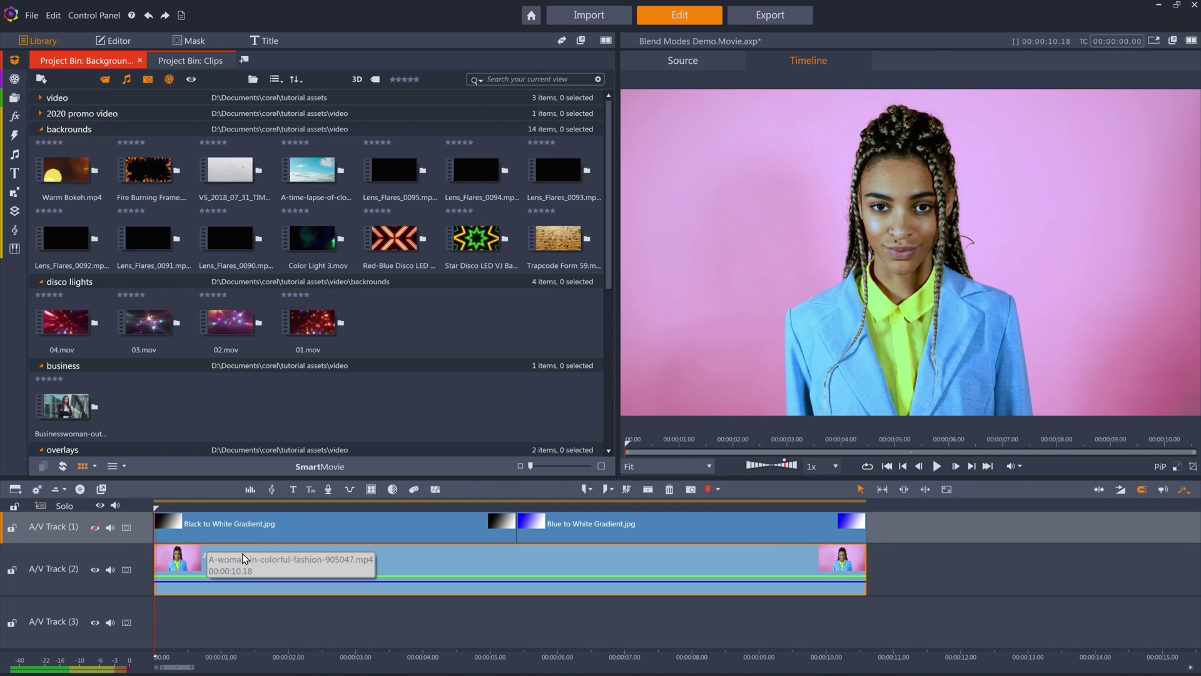
left_click(95, 527)
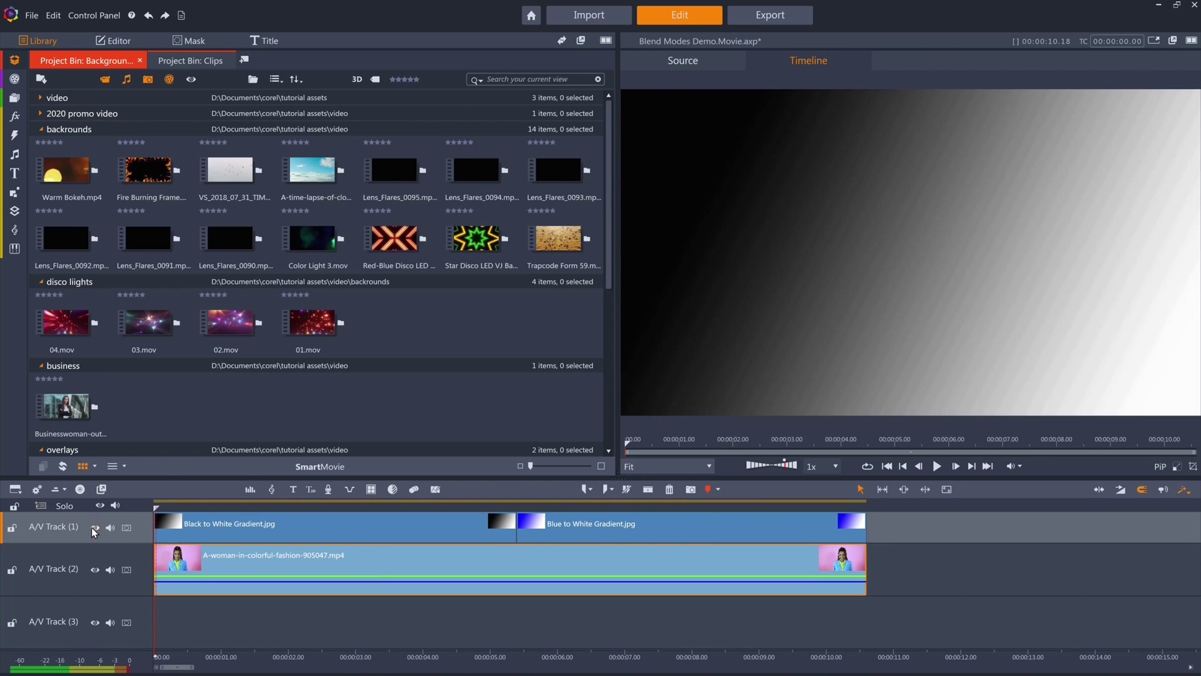
Open the Black to White Gradient.jpg clip's properties for editing and set its blend mode to Multiply
double_click(292, 520)
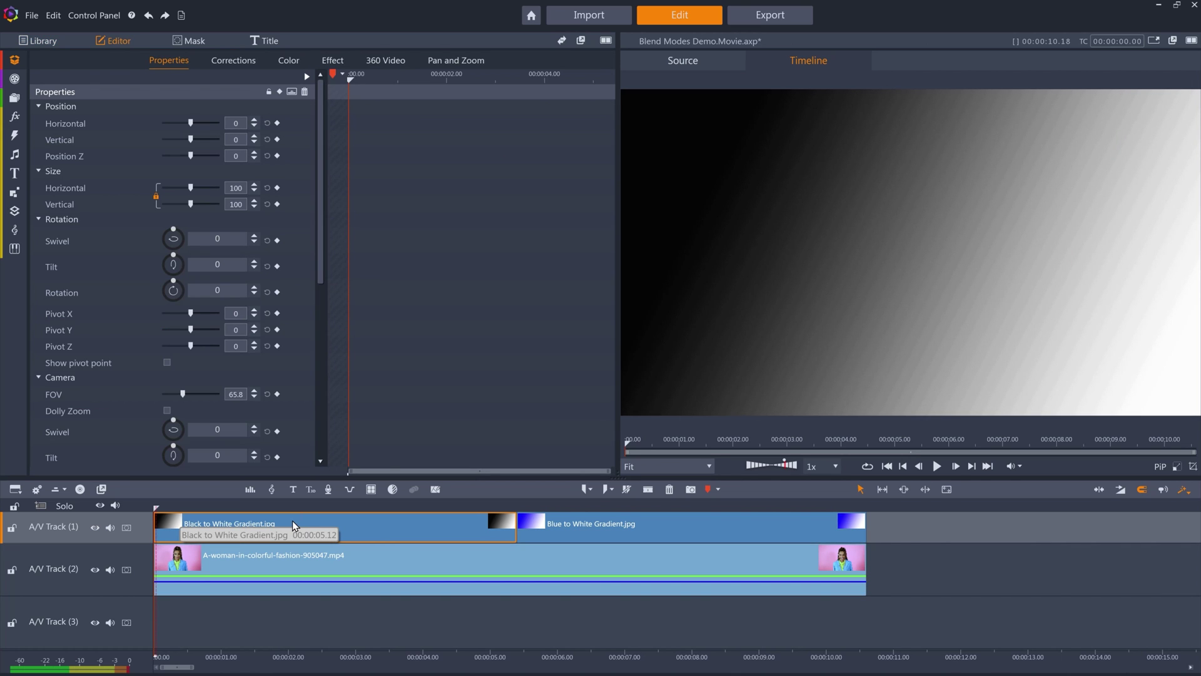
left_click_drag(319, 246, 316, 421)
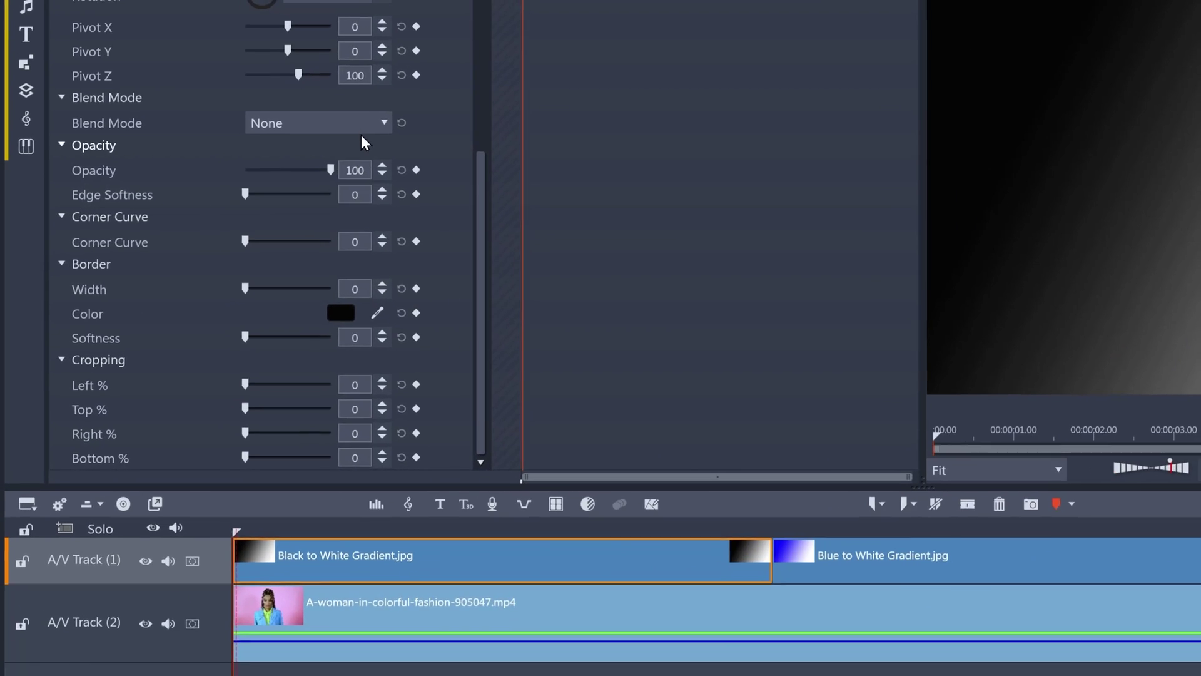
left_click(365, 121)
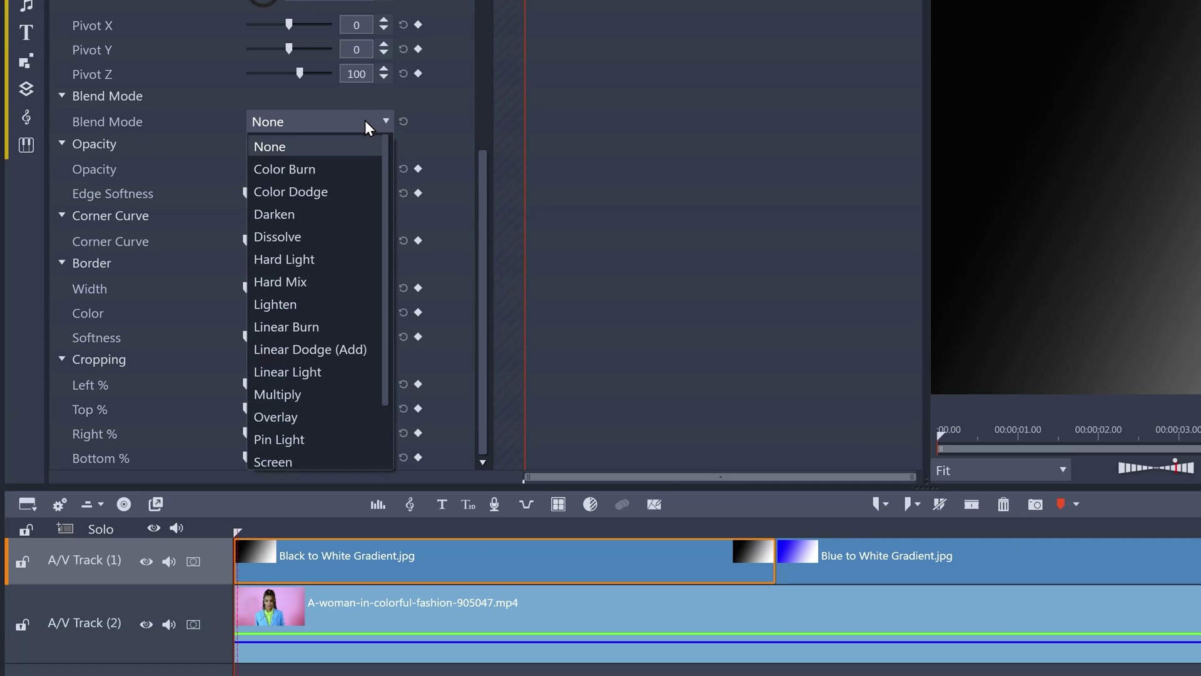
scroll(358, 405, "down", 1)
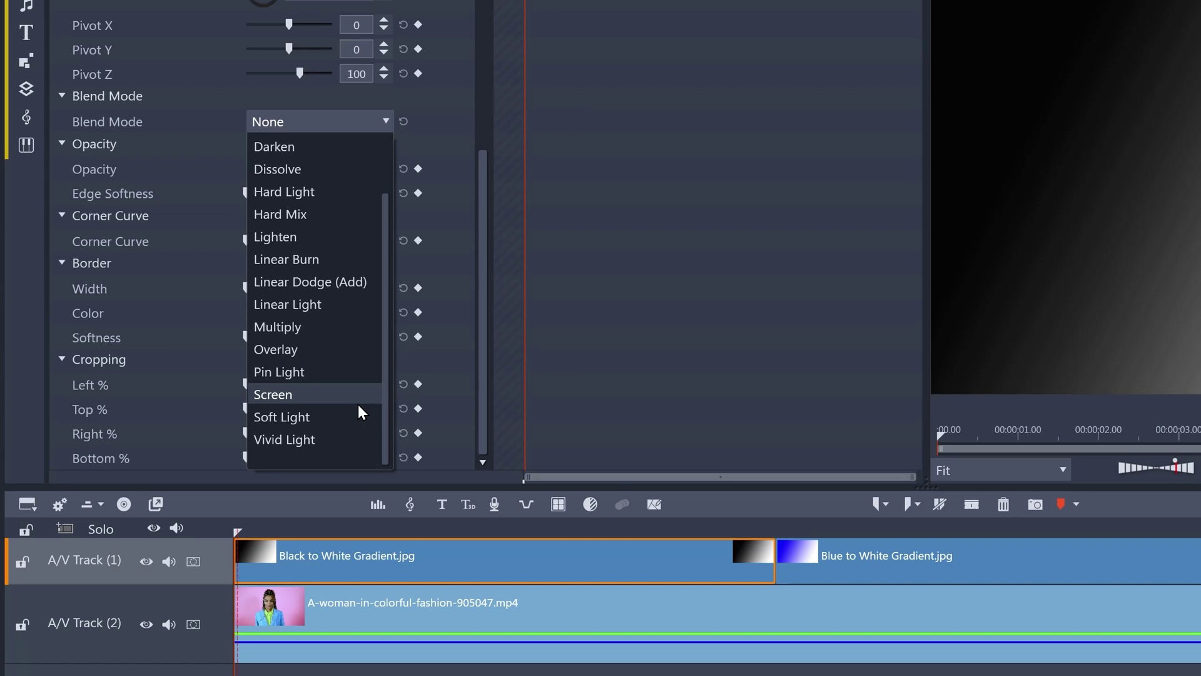
scroll(358, 404, "up", 1)
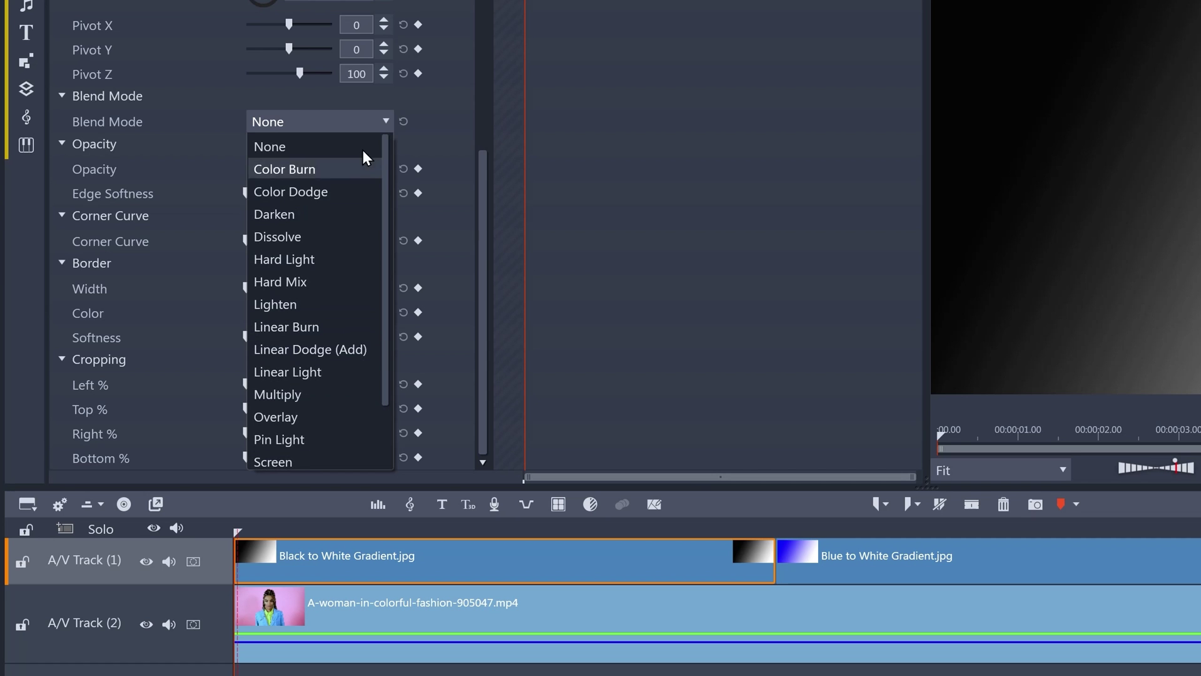
scroll(344, 456, "down", 1)
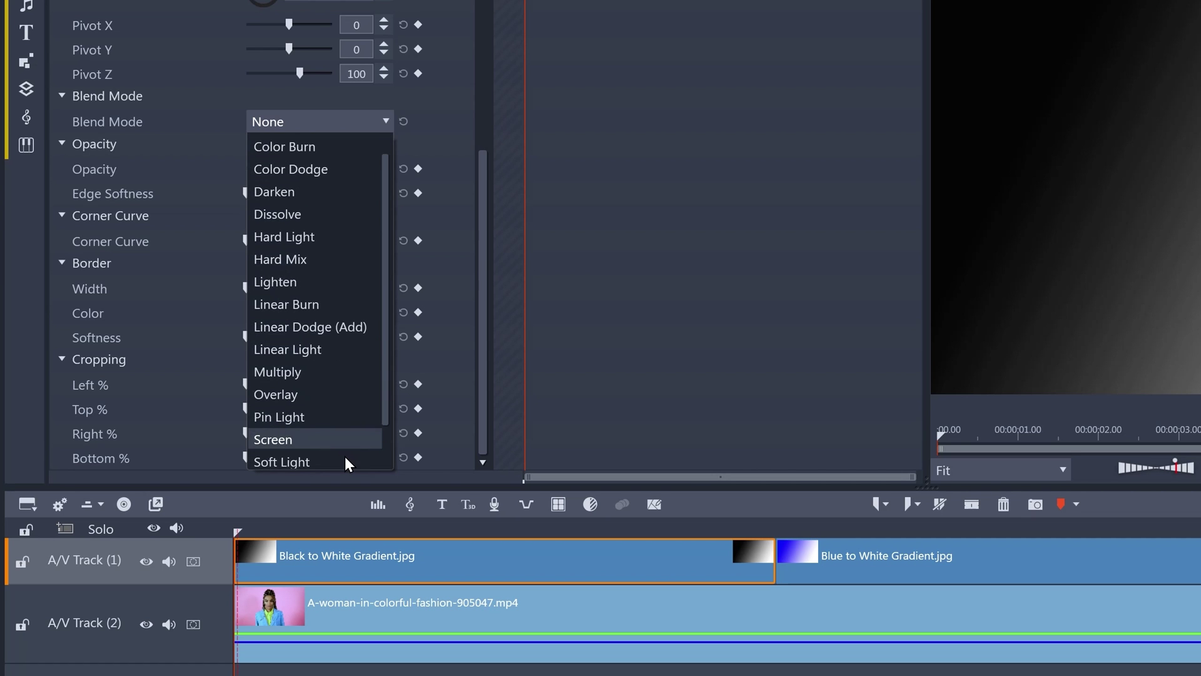
scroll(344, 456, "down", 2)
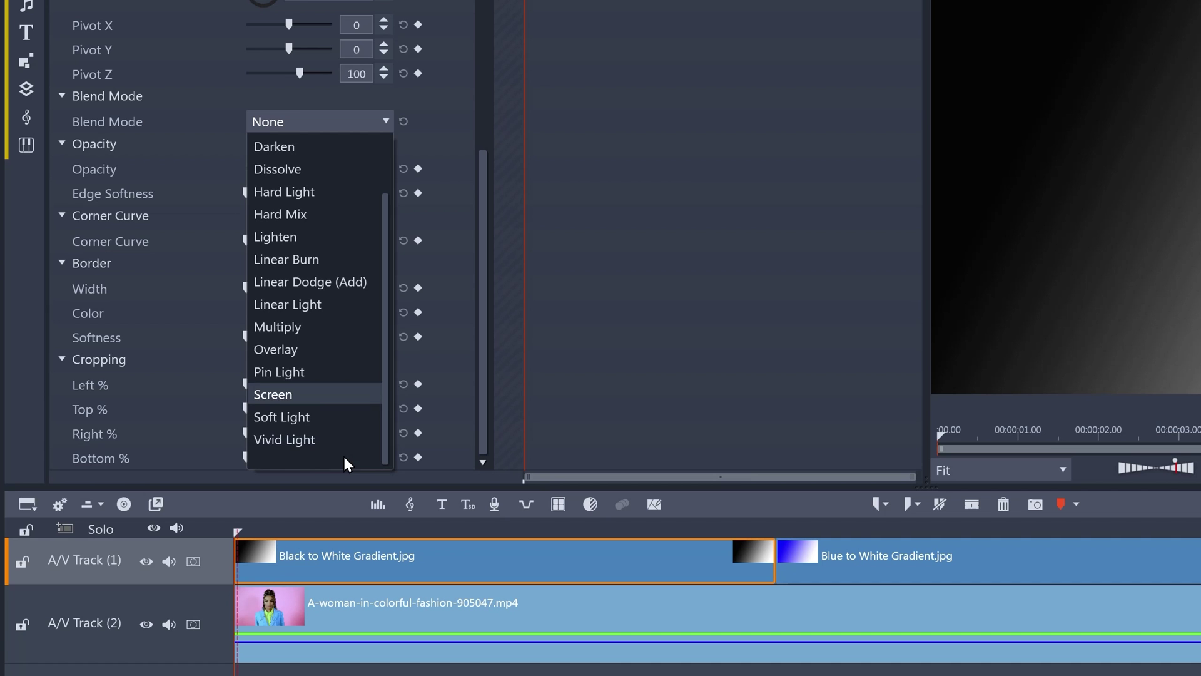
left_click(302, 324)
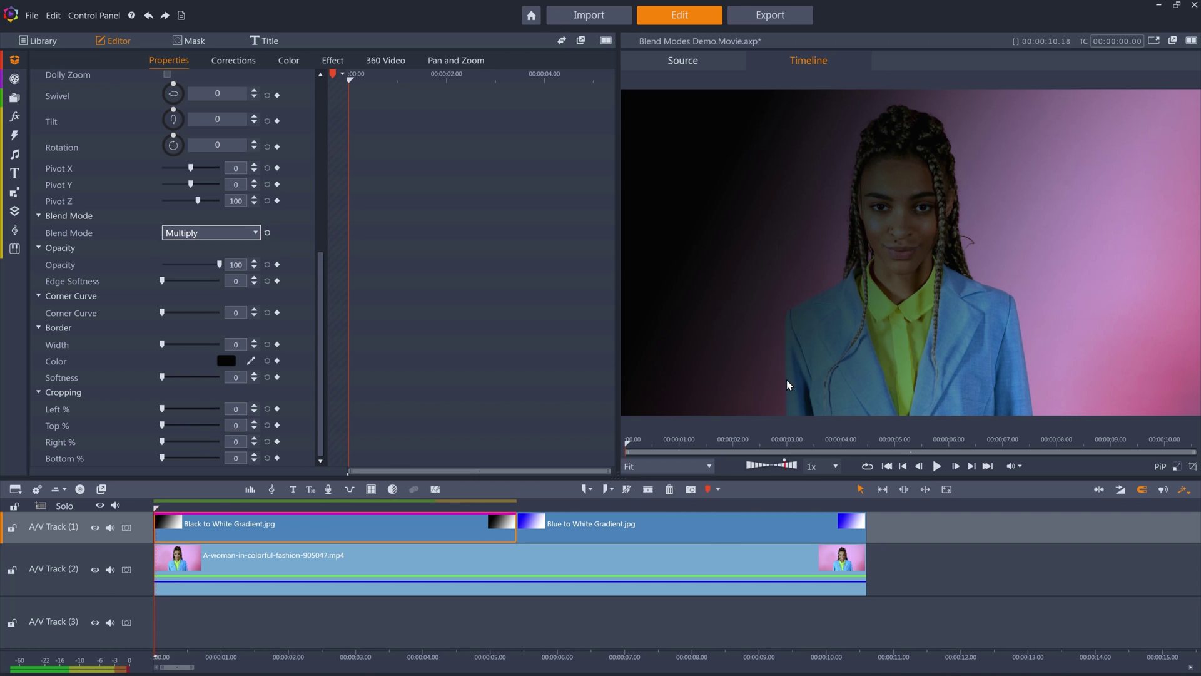
Compare the Multiply blend with the gradient alone by toggling the visibility of A/V Track (2), leaving it shown
left_click(97, 569)
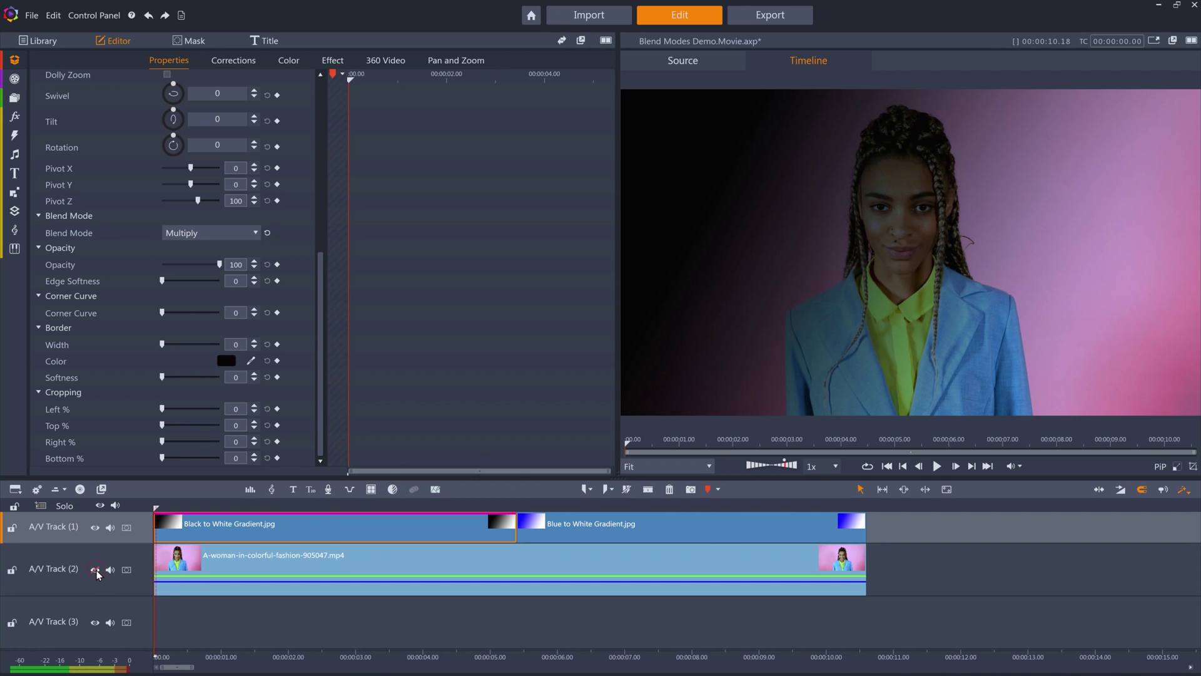
left_click(96, 570)
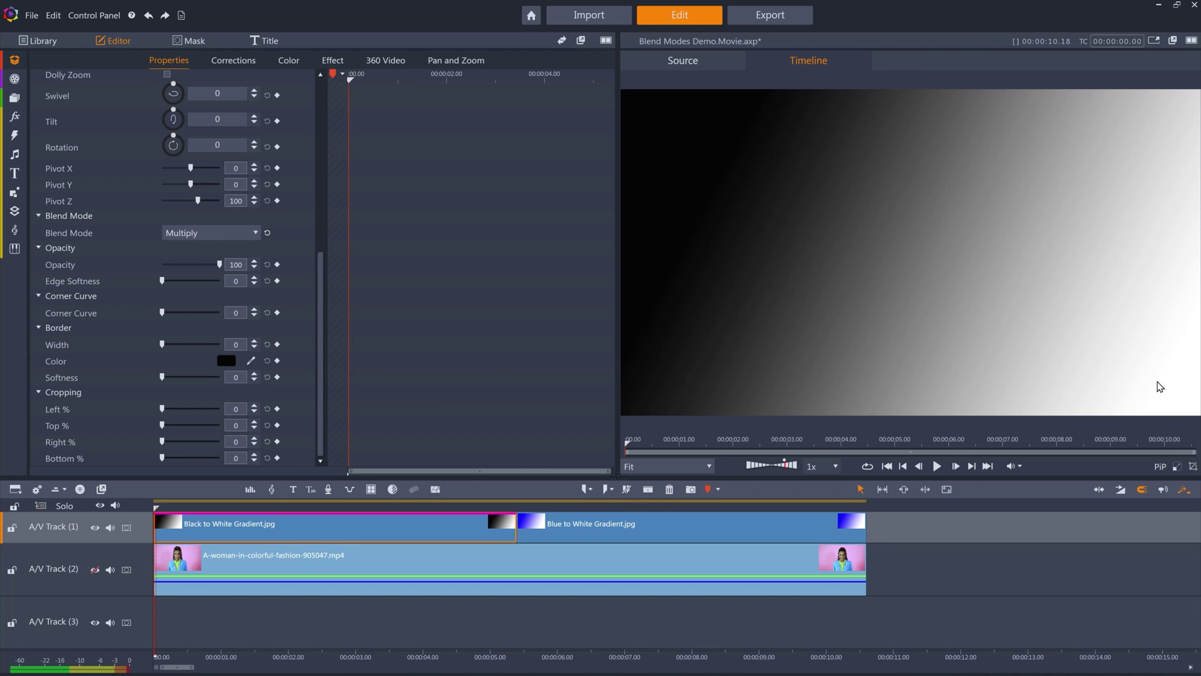
left_click(93, 571)
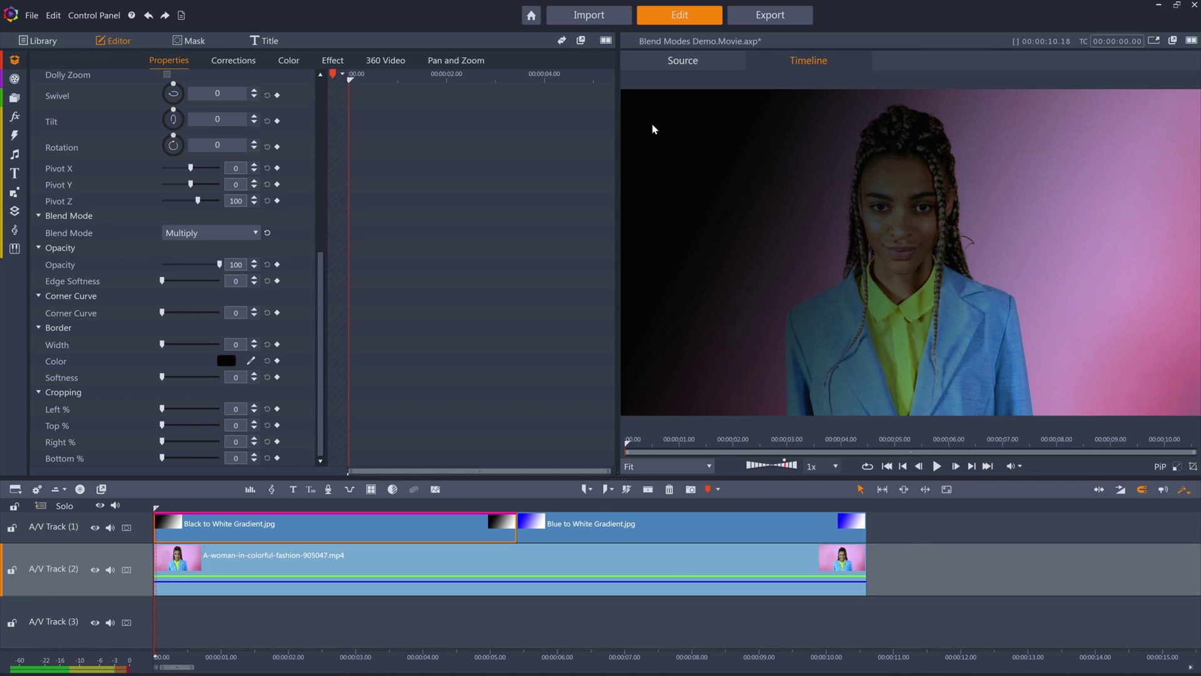
left_click(95, 569)
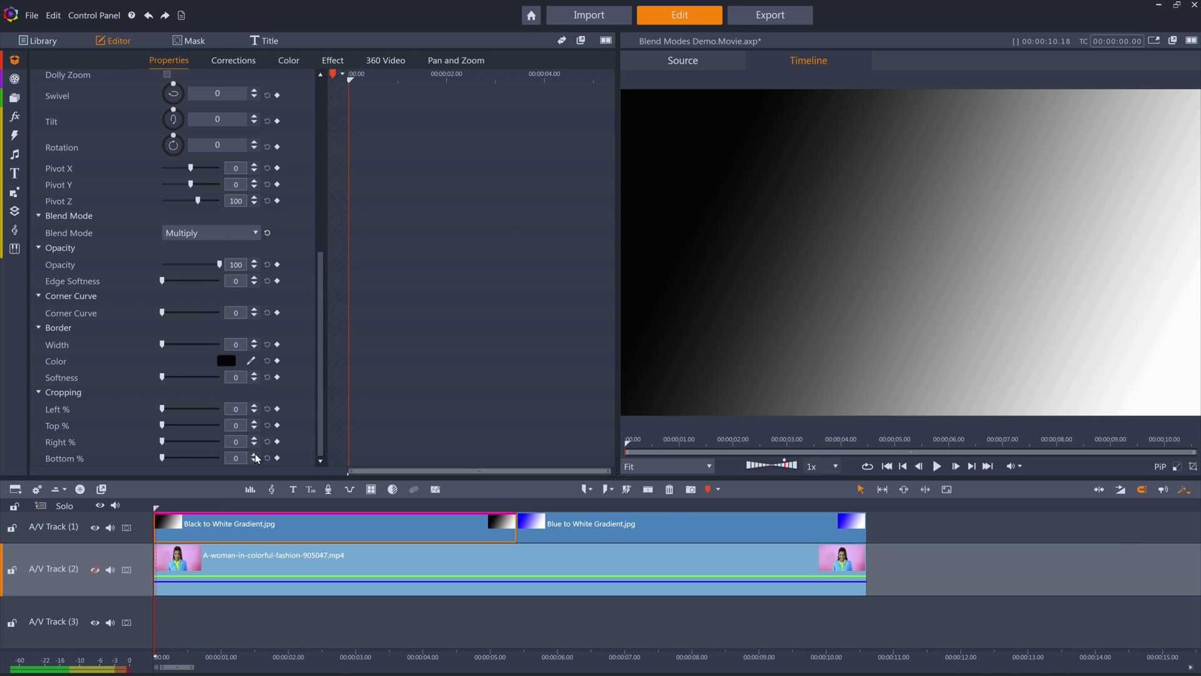
left_click(95, 570)
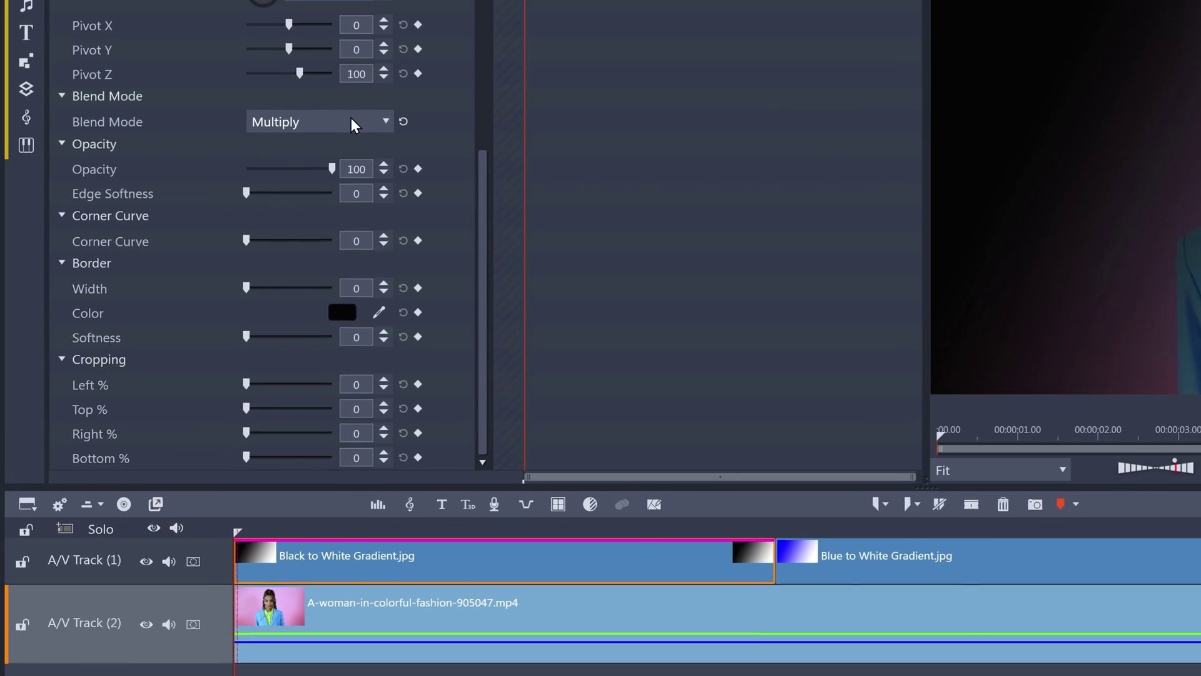
Set the black-to-white gradient's blend mode to Screen and compare the result with A/V Track (1) hidden and shown
left_click(232, 233)
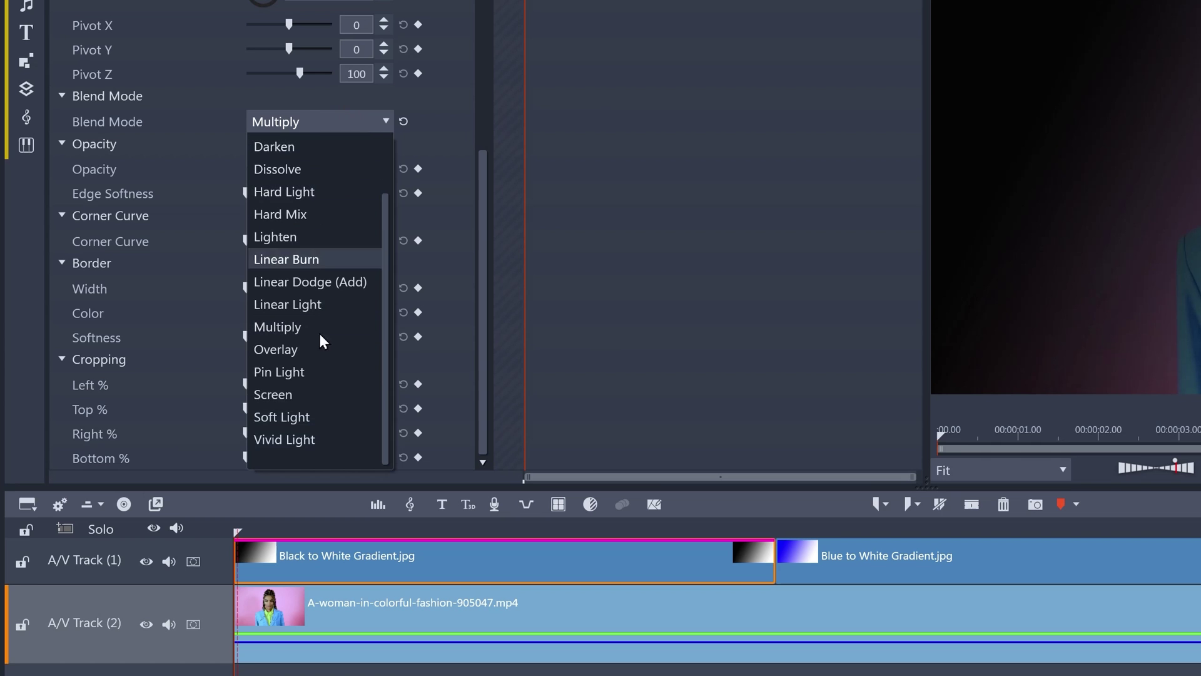
left_click(312, 400)
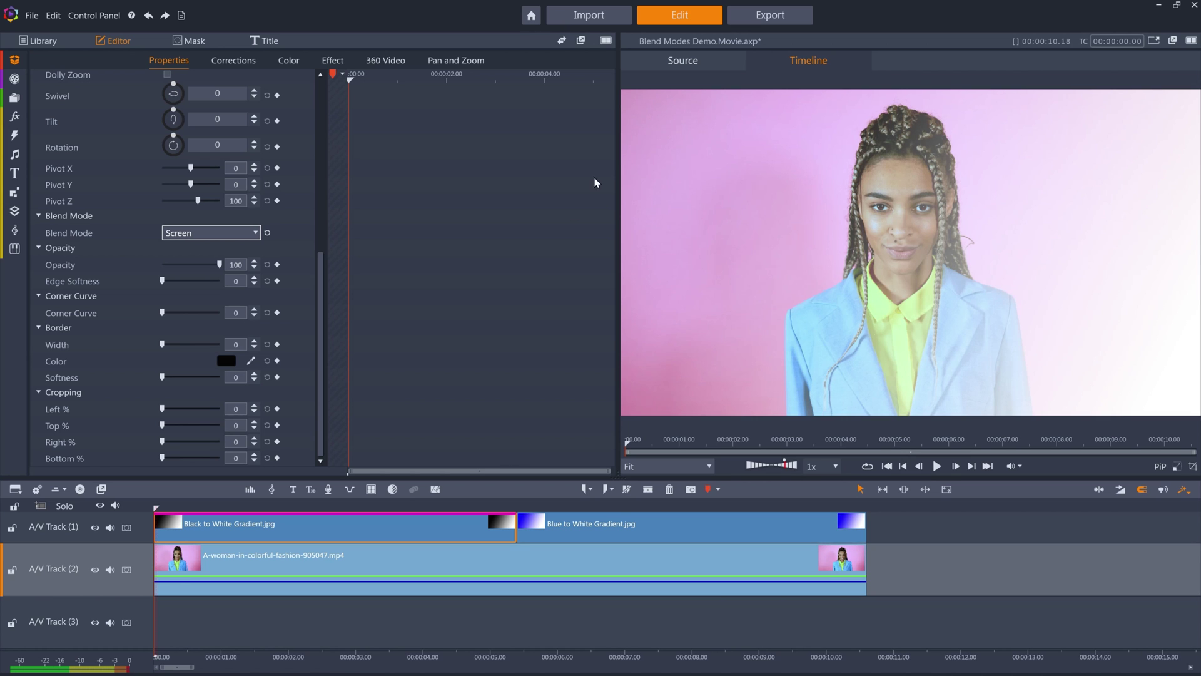
left_click(95, 528)
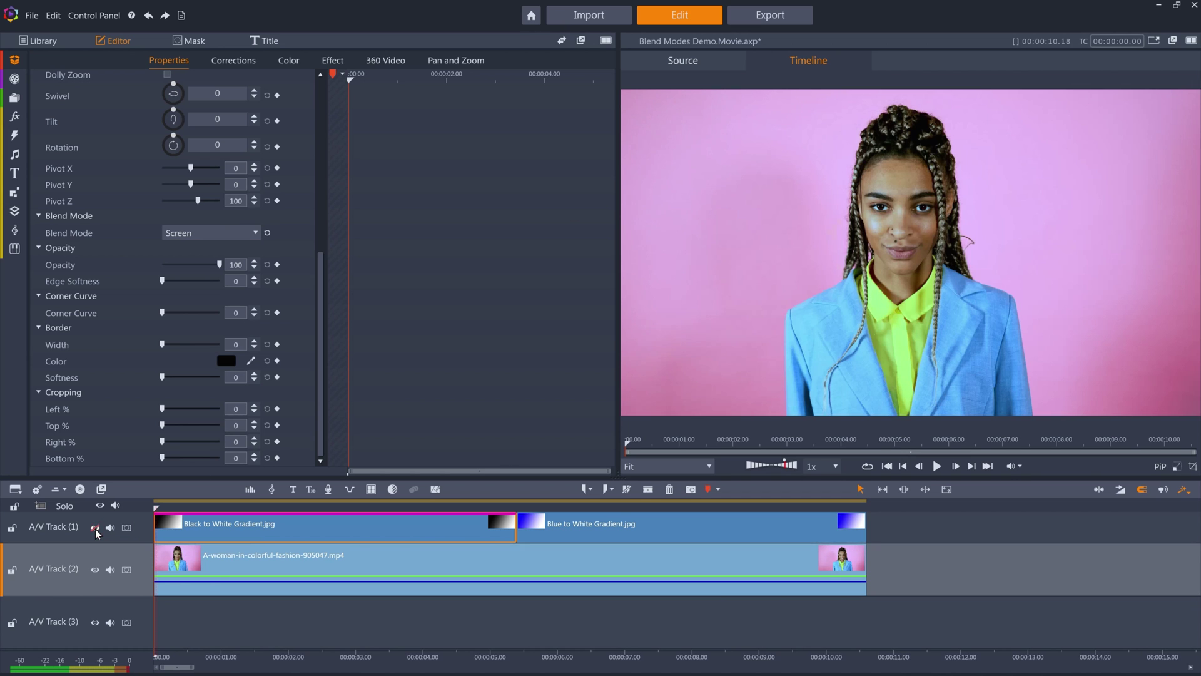
left_click(96, 529)
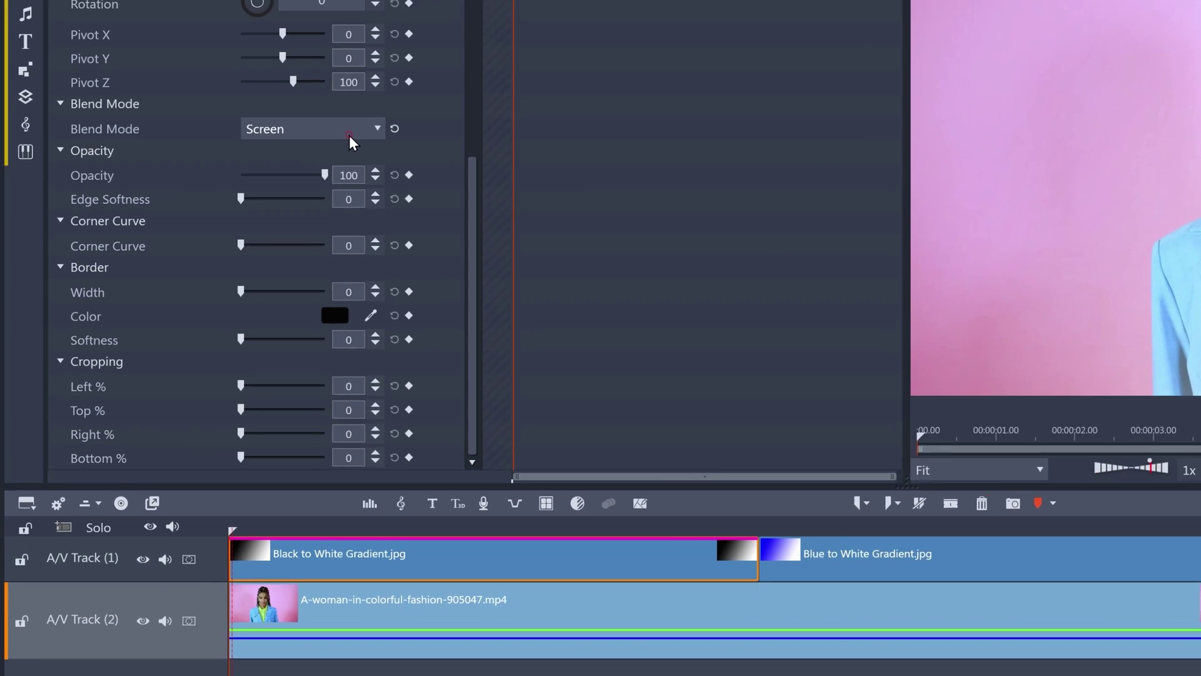
Set the black-to-white gradient's blend mode to Overlay and compare the result with A/V Track (1) hidden and shown
left_click(349, 135)
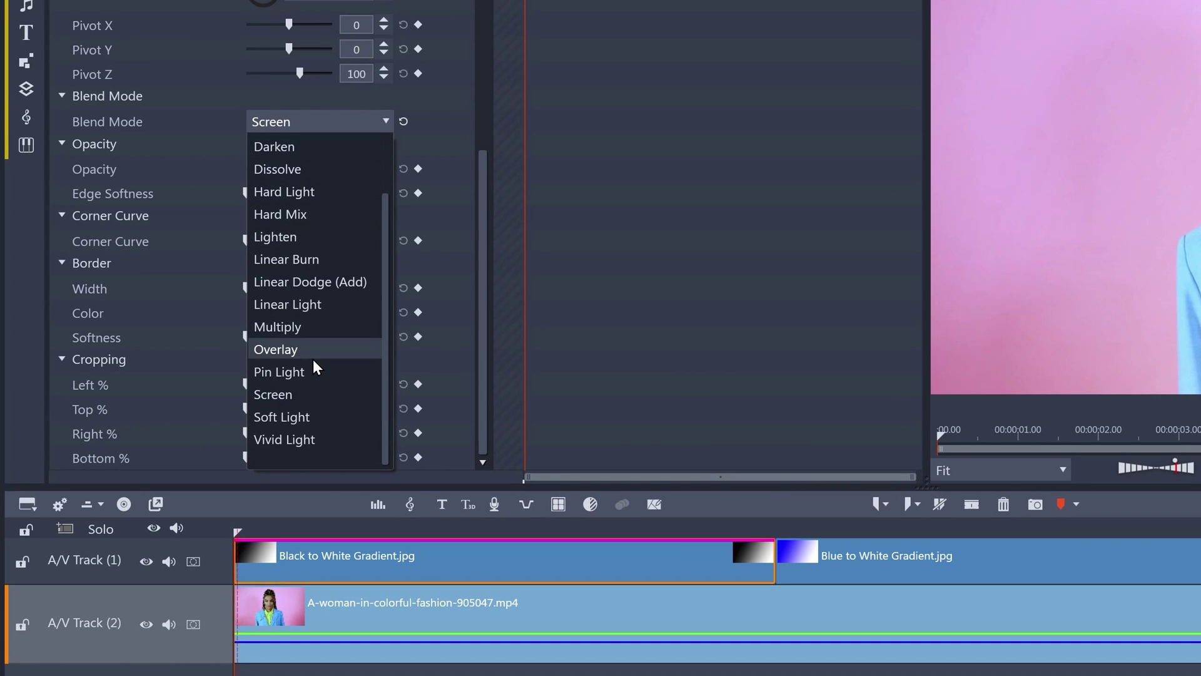
left_click(313, 349)
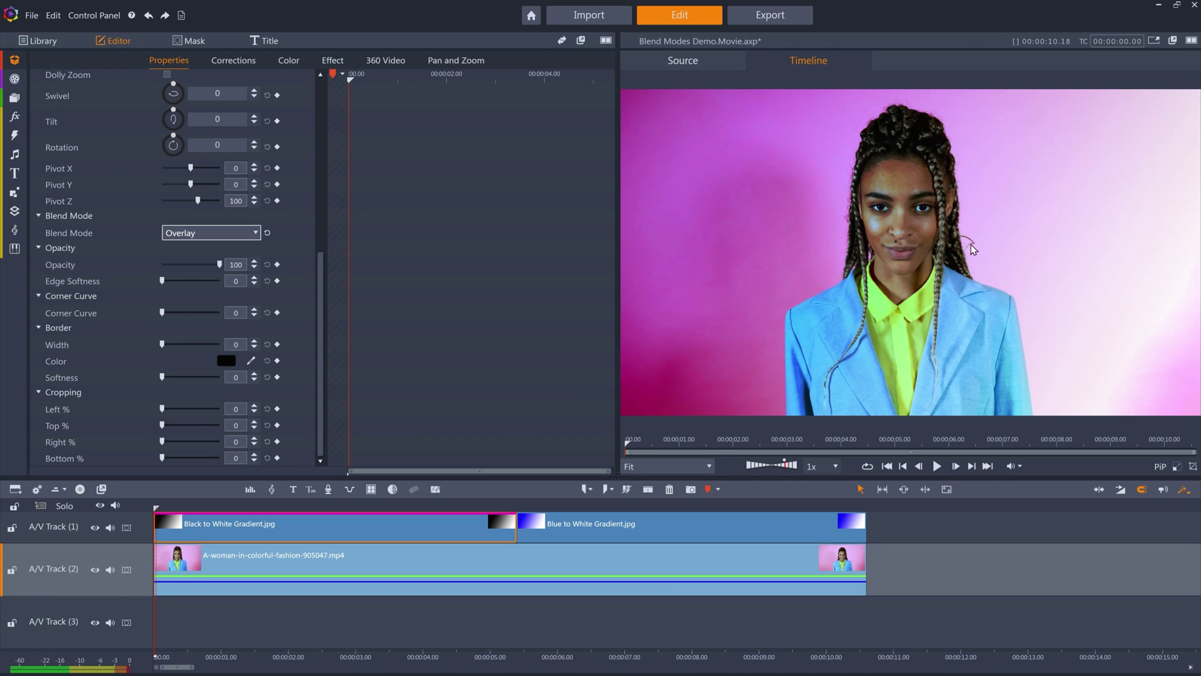
left_click(95, 527)
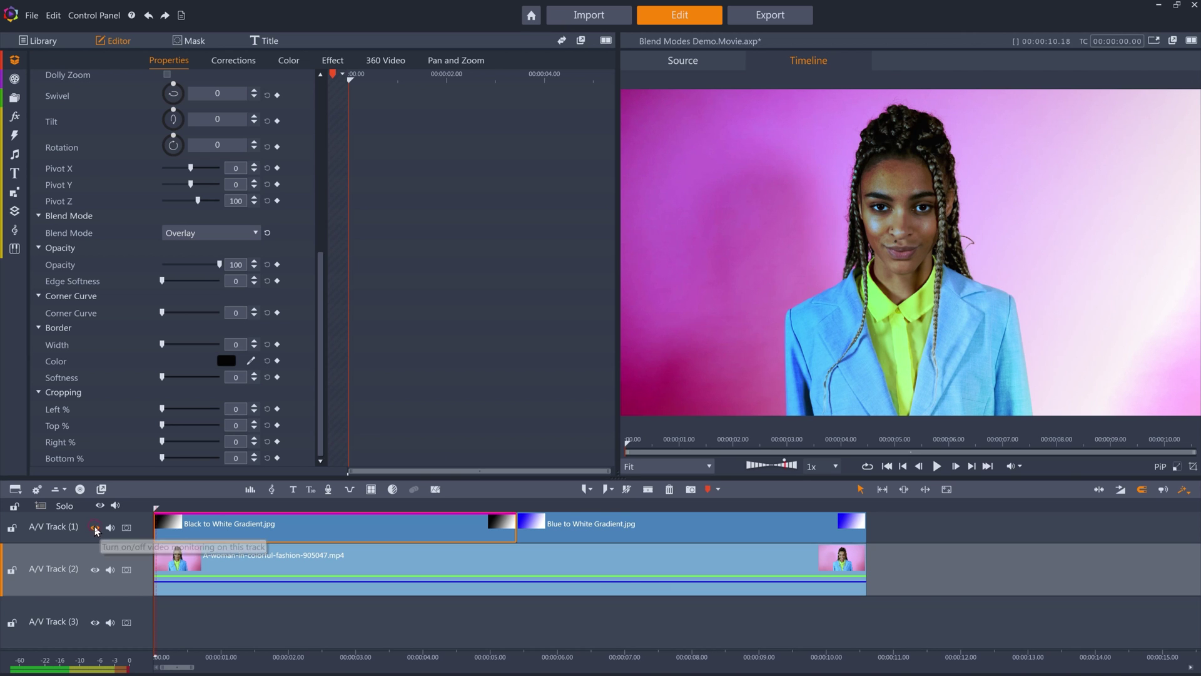
left_click(95, 528)
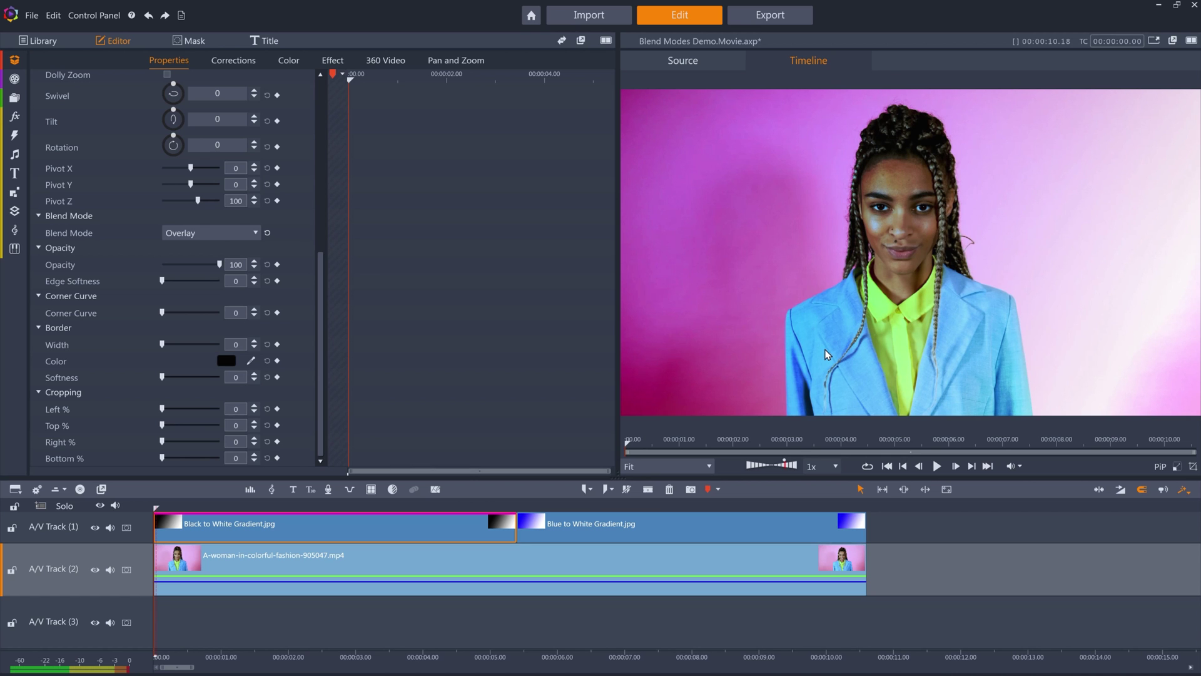
left_click(95, 527)
left_click(95, 528)
Move the playhead to about 6.29 over Blue to White Gradient.jpg, set that clip's blend mode to Screen, and compare with its track hidden
left_click_drag(250, 504, 622, 516)
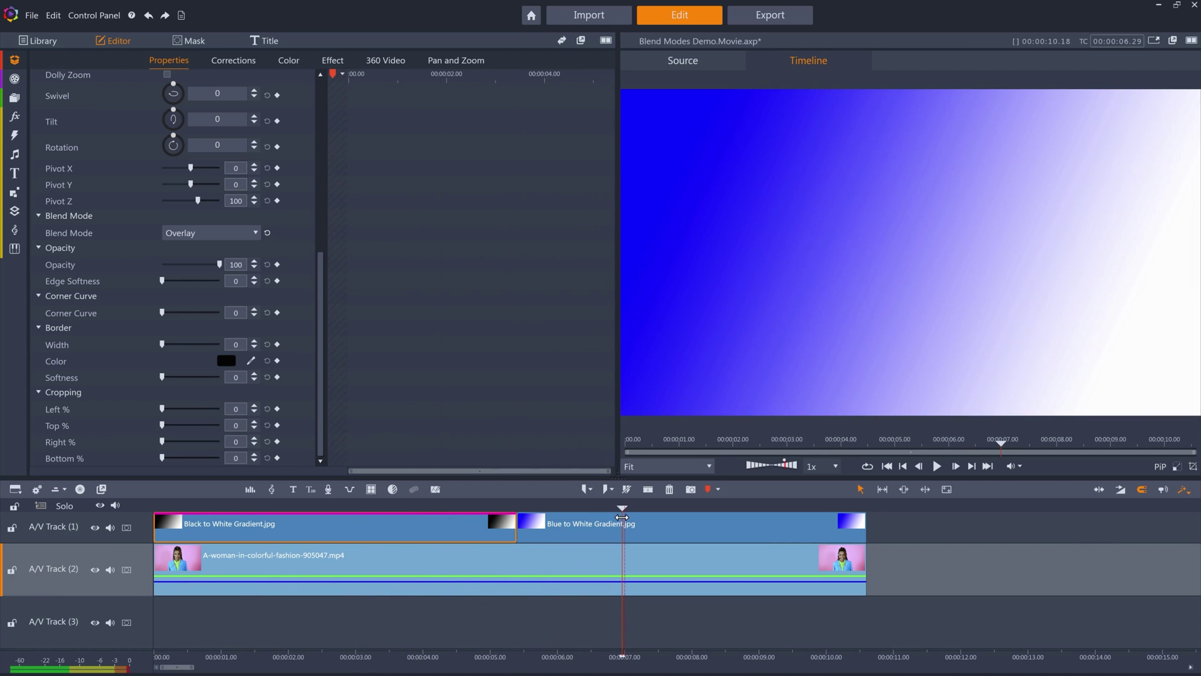
left_click(603, 527)
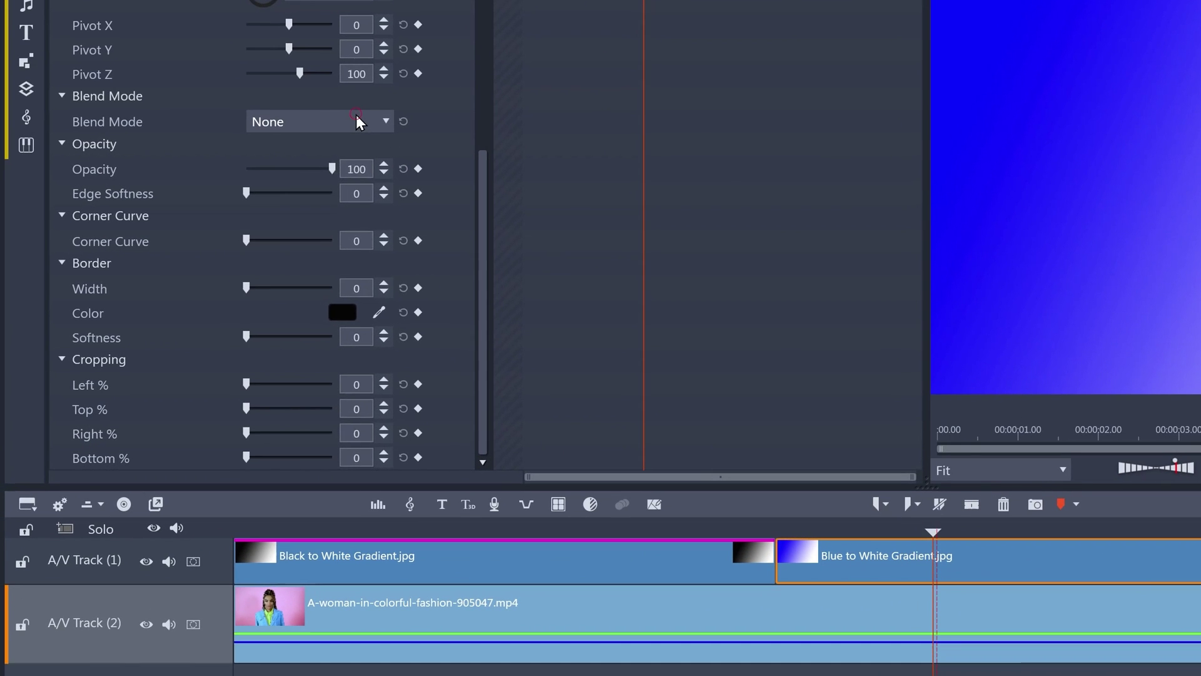
left_click(357, 121)
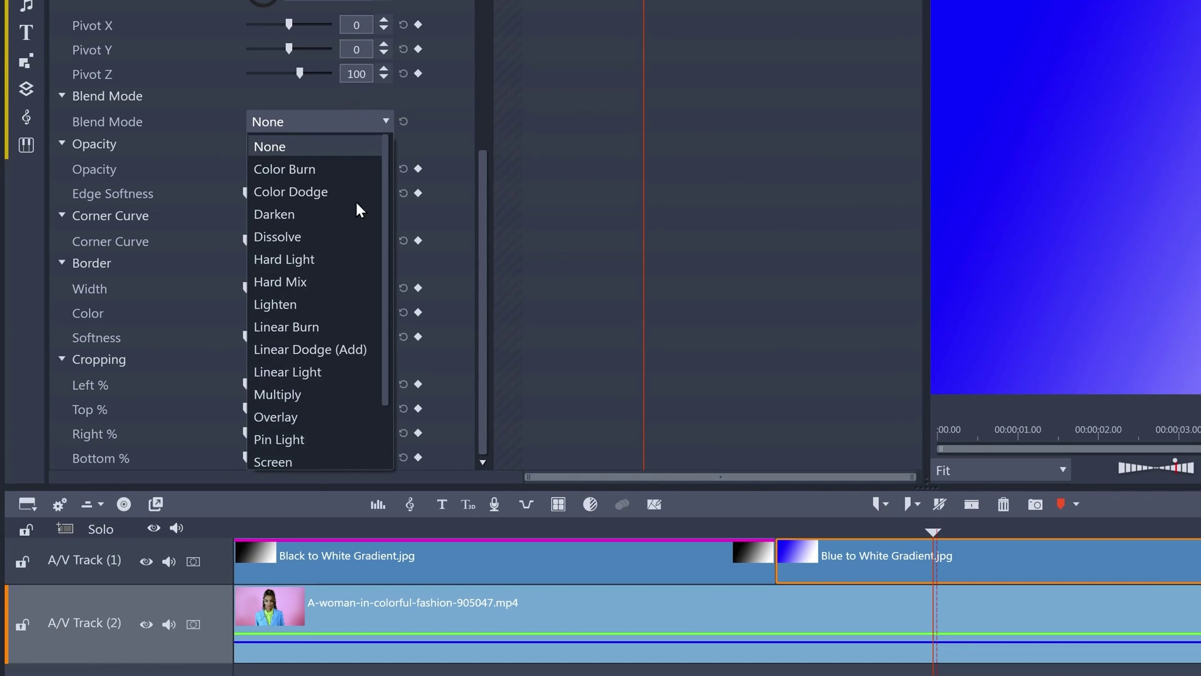
left_click(311, 442)
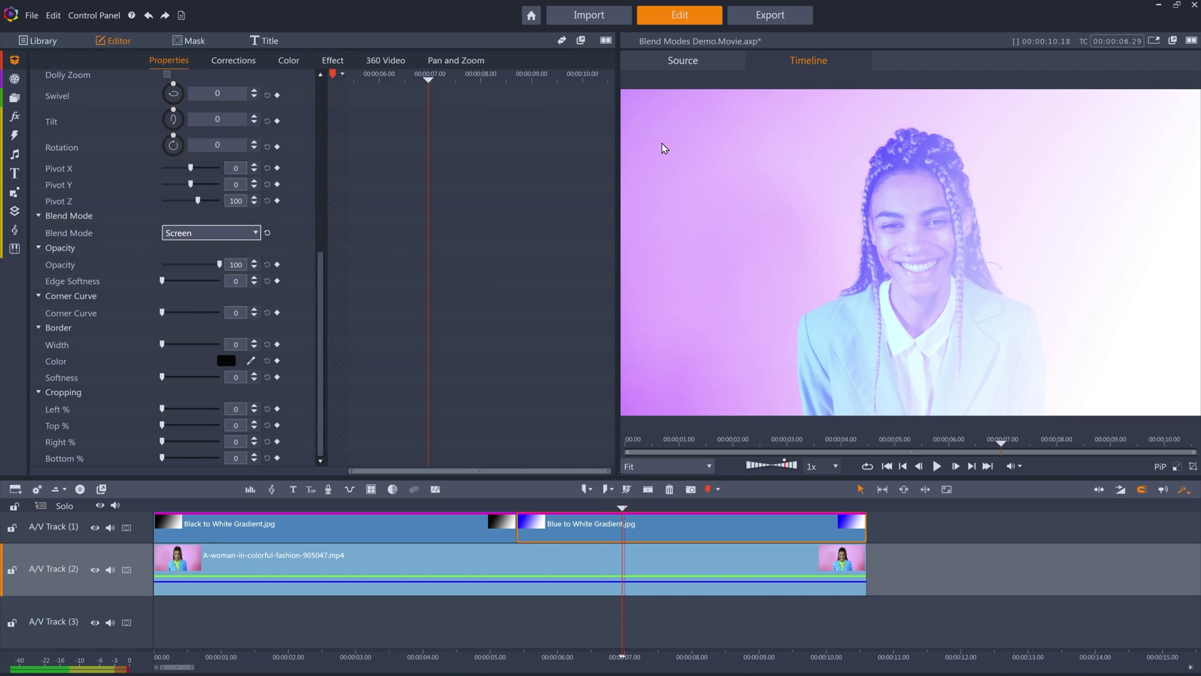
left_click(94, 528)
left_click(94, 529)
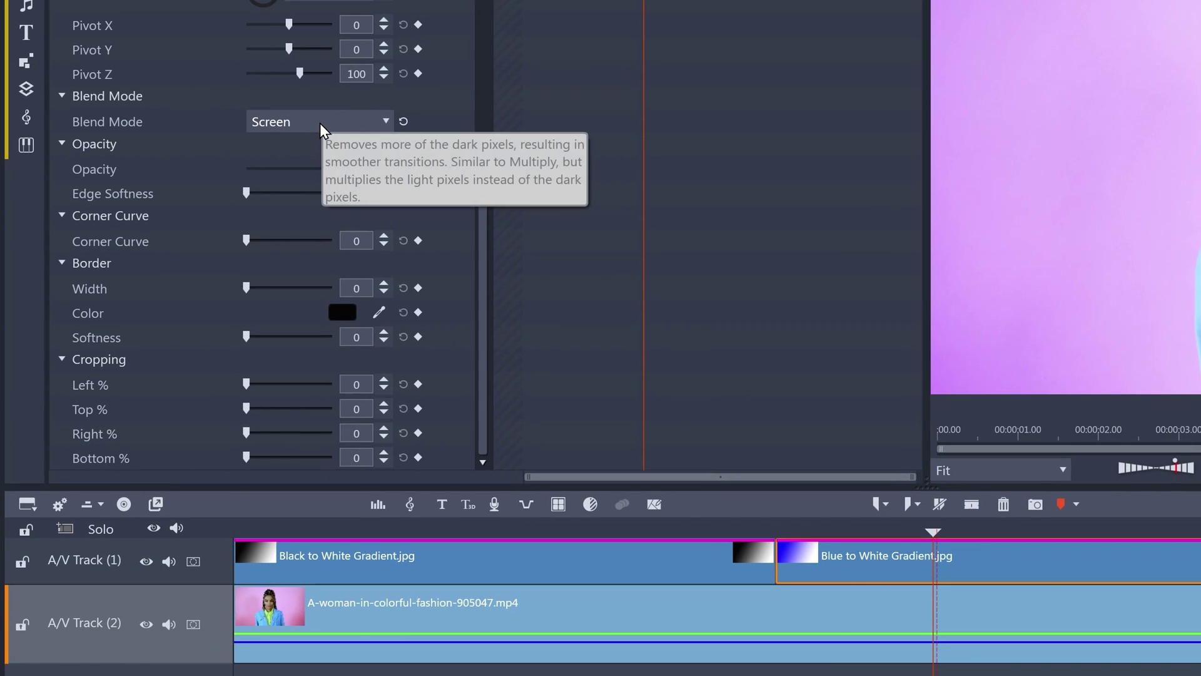
Set the blue-to-white gradient's blend mode to Multiply and compare the result with A/V Track (2) hidden and shown
left_click(320, 123)
left_click(302, 326)
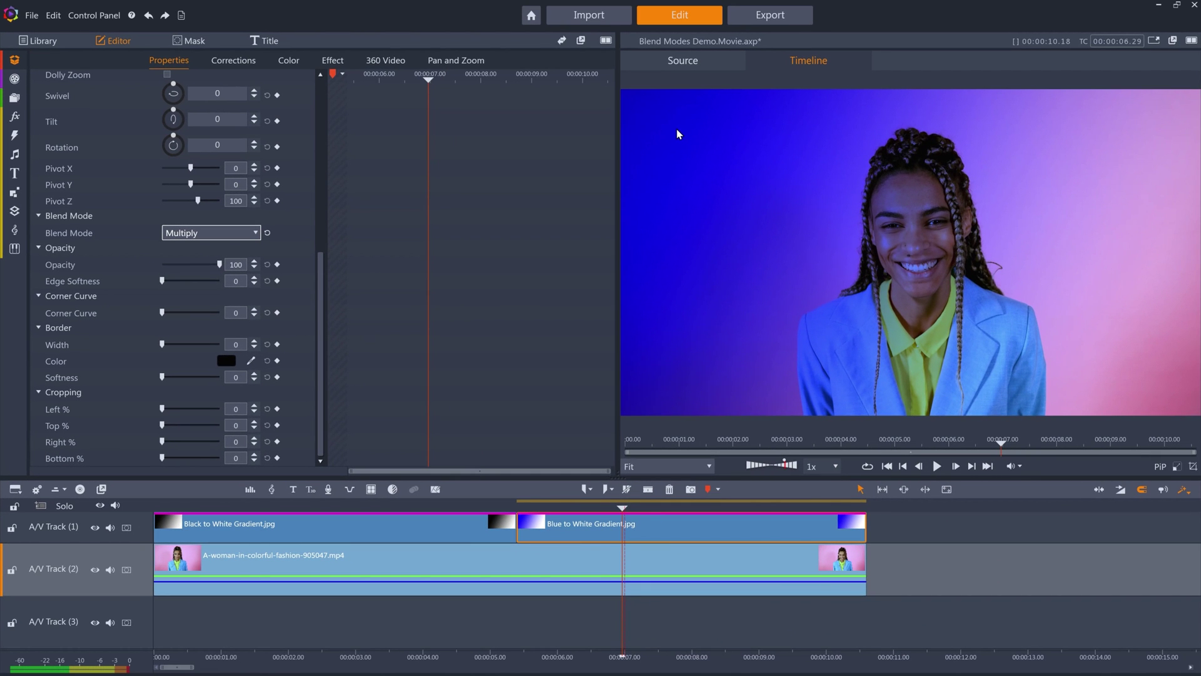
left_click(95, 570)
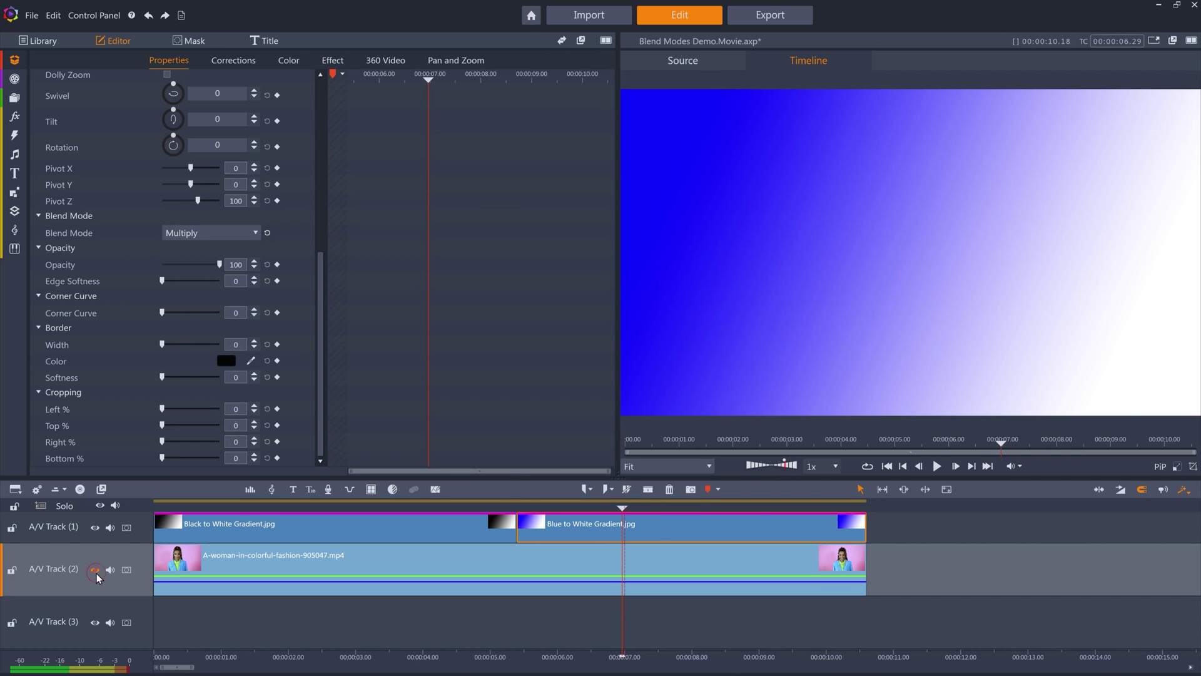
left_click(95, 570)
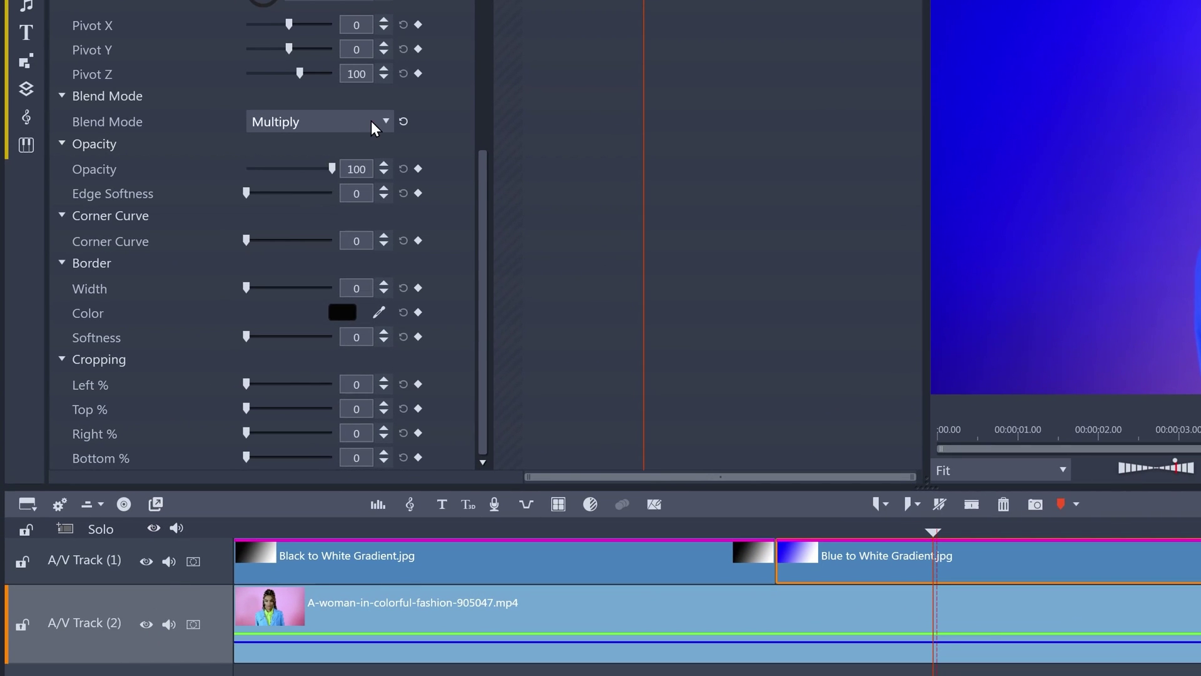
Set the blend mode of the Blue to White Gradient.jpg clip to Hard Light
left_click(370, 121)
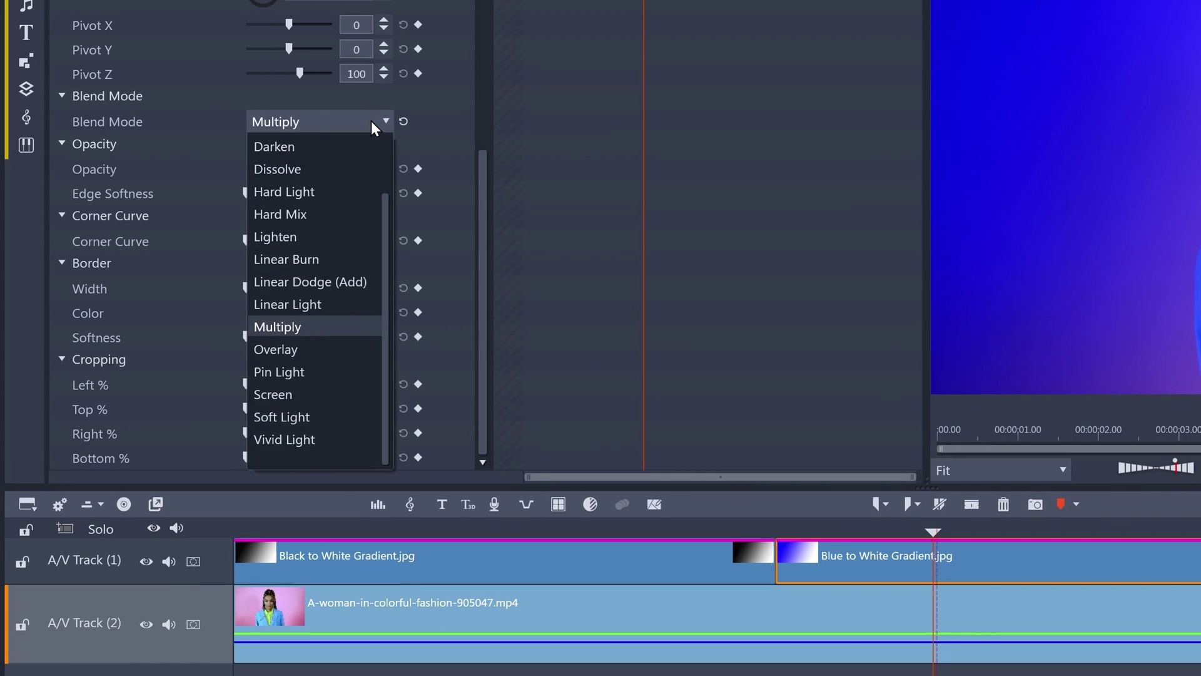
scroll(322, 338, "up", 1)
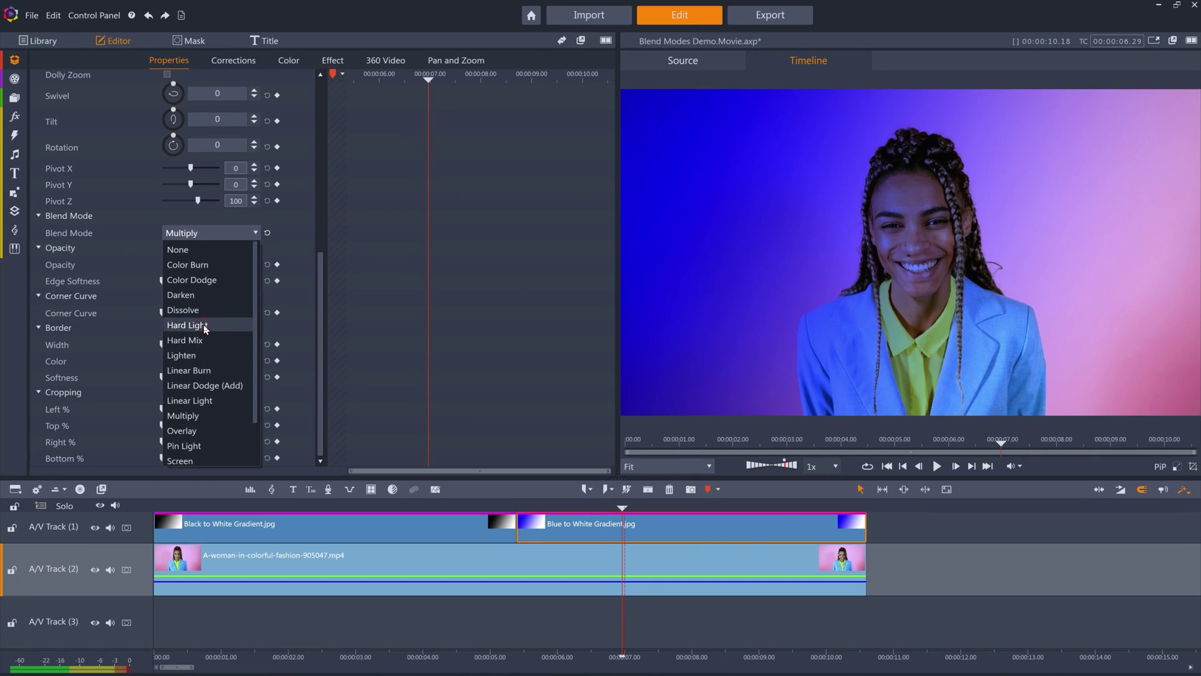
left_click(293, 259)
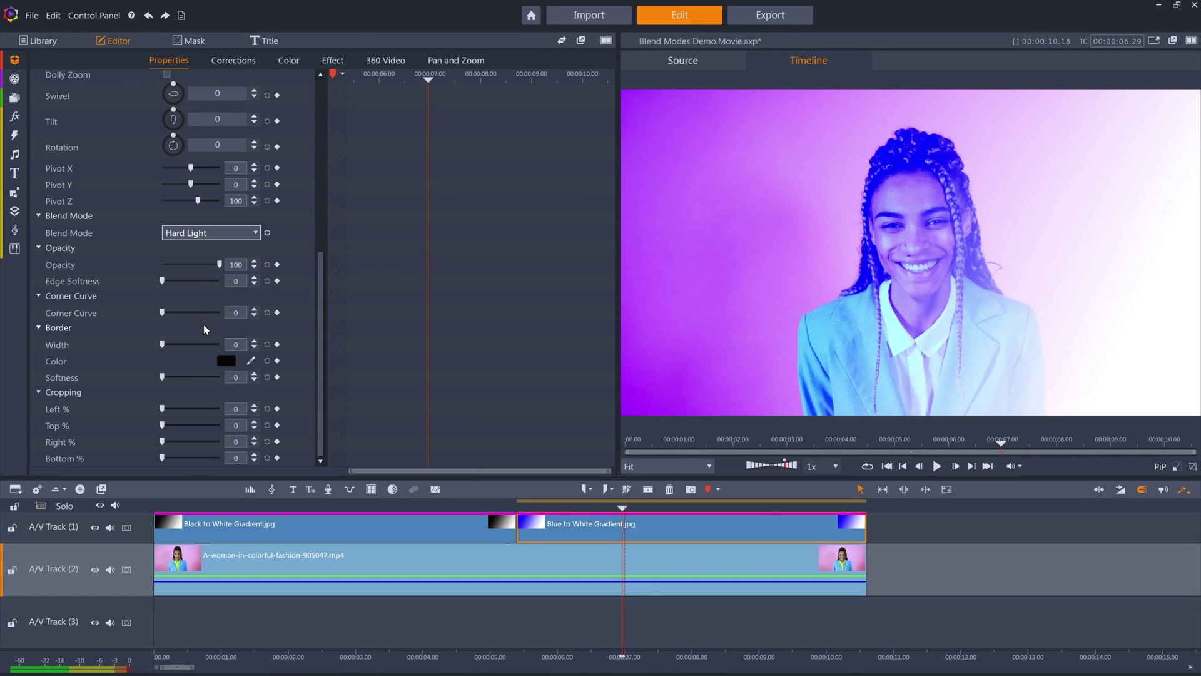
Set the Blue to White Gradient.jpg clip's blend mode to Soft Light, followed by Darken
left_click(209, 232)
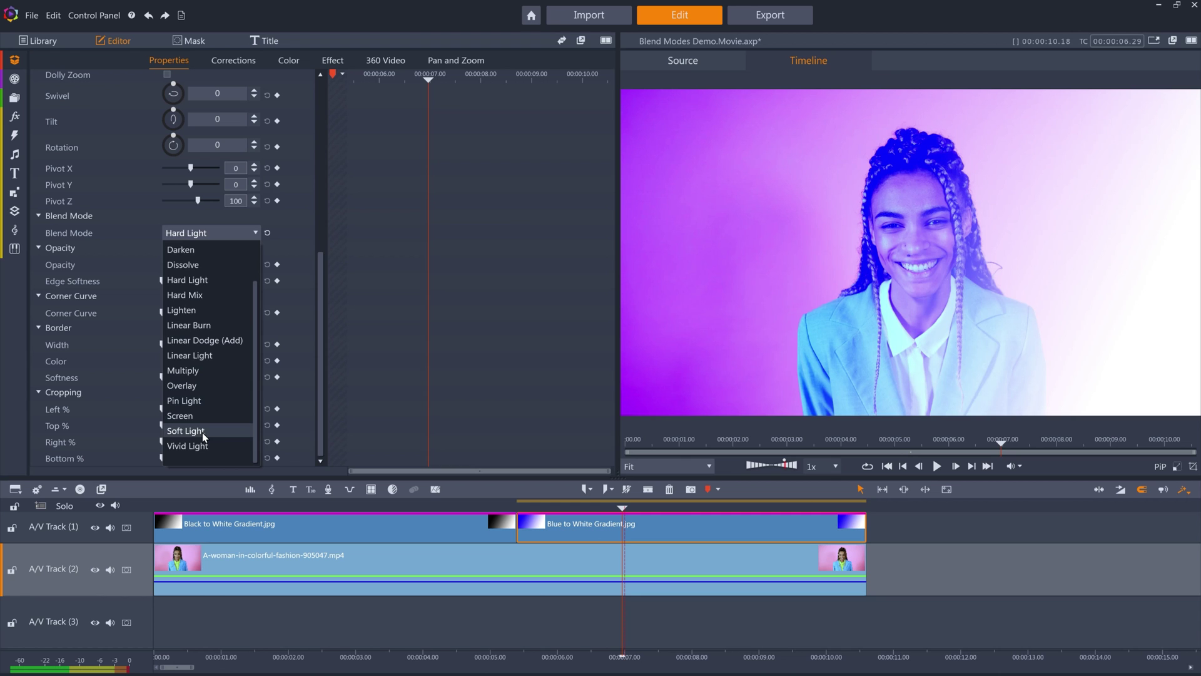
left_click(201, 432)
left_click(219, 232)
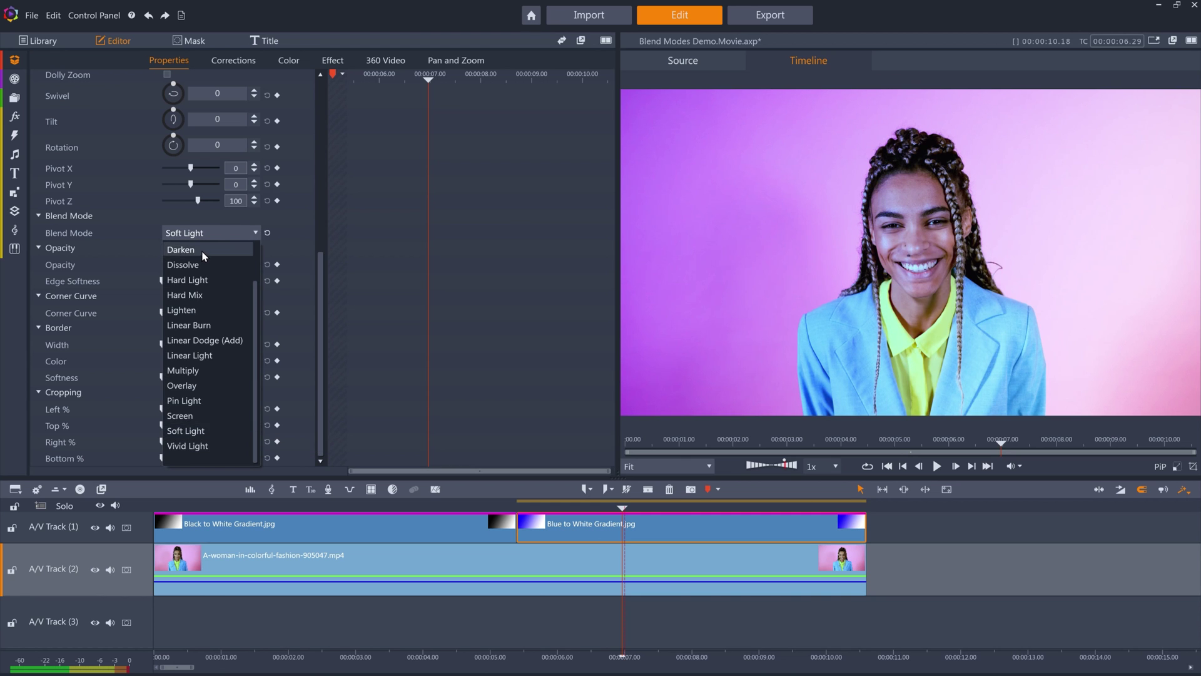
left_click(202, 250)
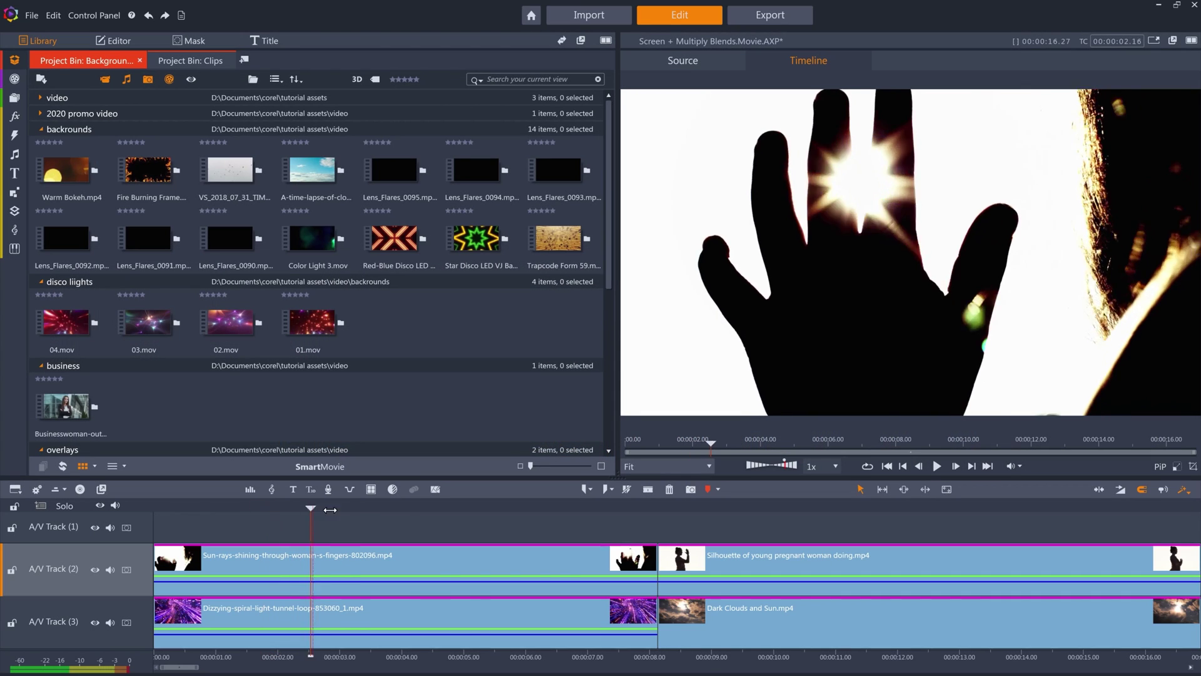
Scrub the hand silhouette clip, hide A/V Track (2) to preview the spiral light tunnel clip beneath, and show the track again
left_click_drag(463, 506, 300, 507)
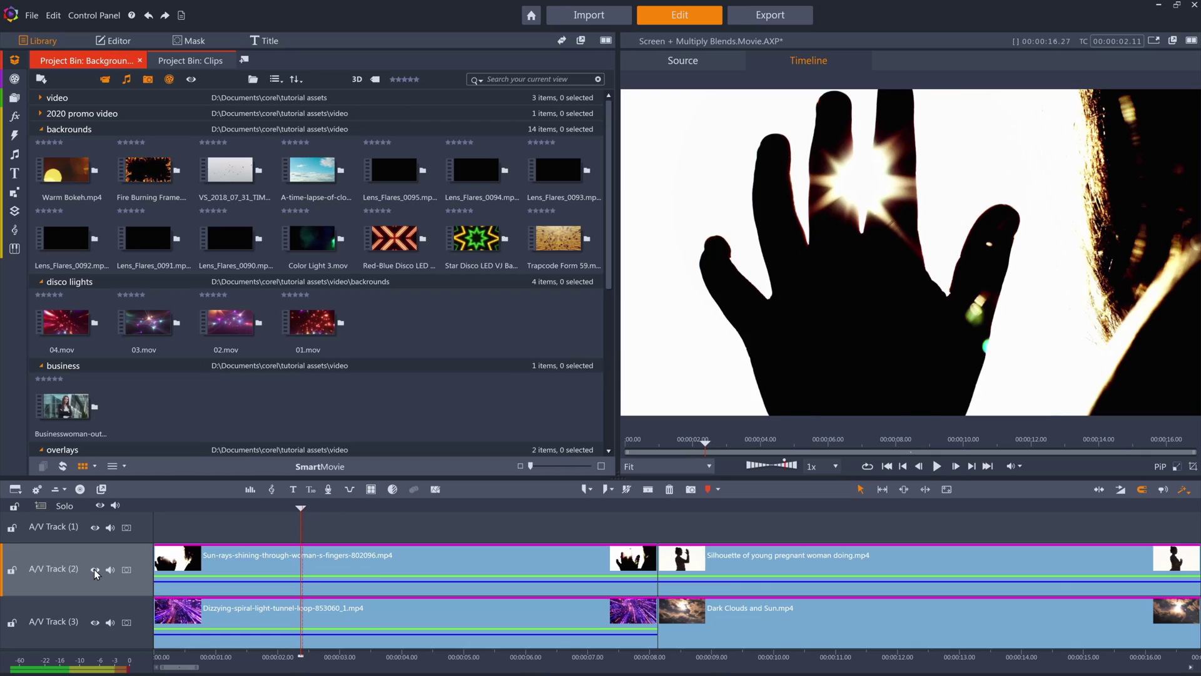
left_click(95, 570)
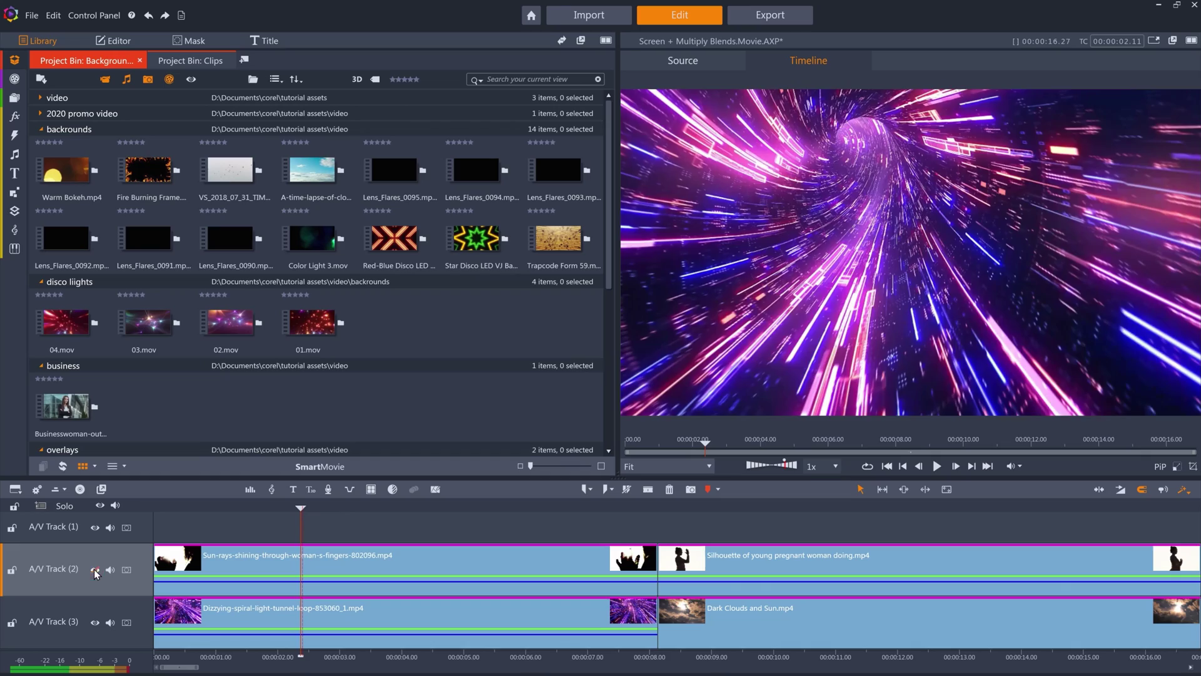
left_click(302, 507)
left_click_drag(303, 507, 248, 518)
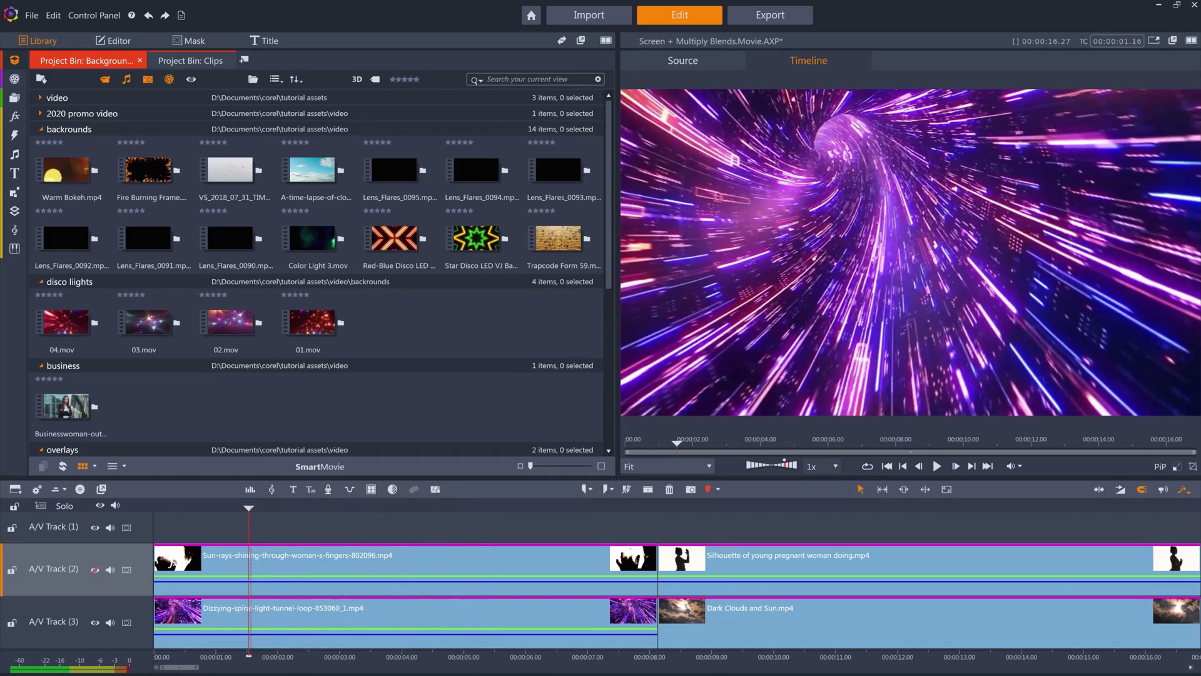
left_click(95, 571)
Set the sun-rays hand clip's blend mode to Multiply and play the blended result from about 0.18
double_click(272, 557)
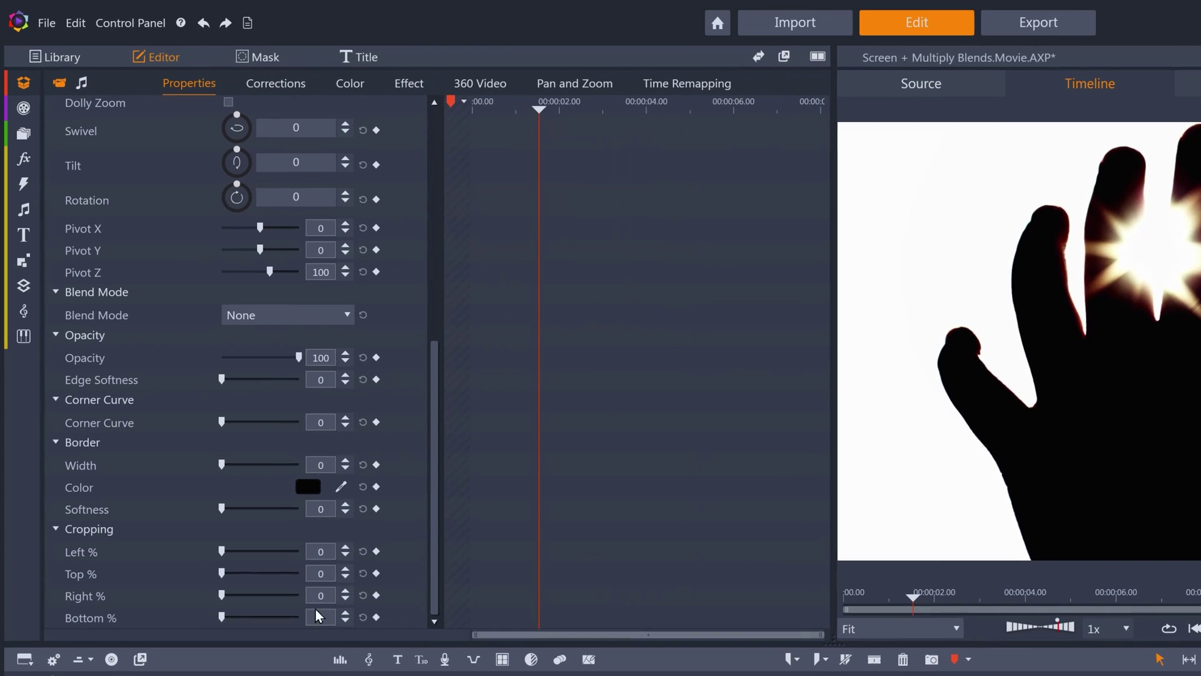
left_click(287, 316)
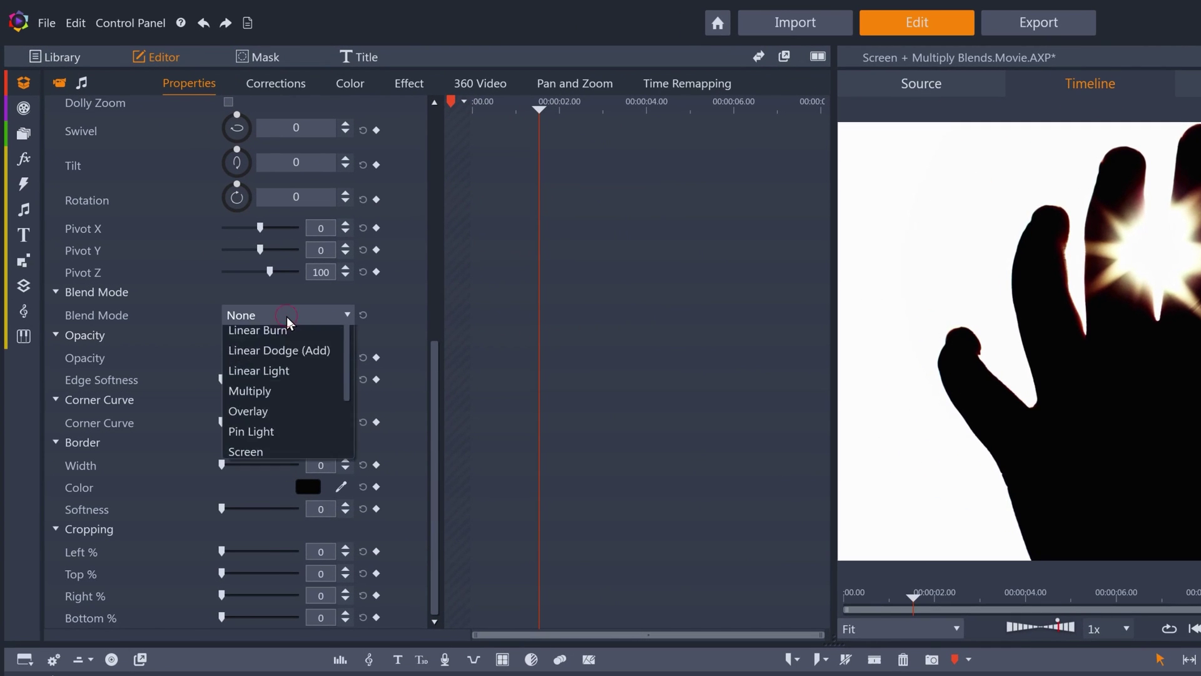
left_click(290, 561)
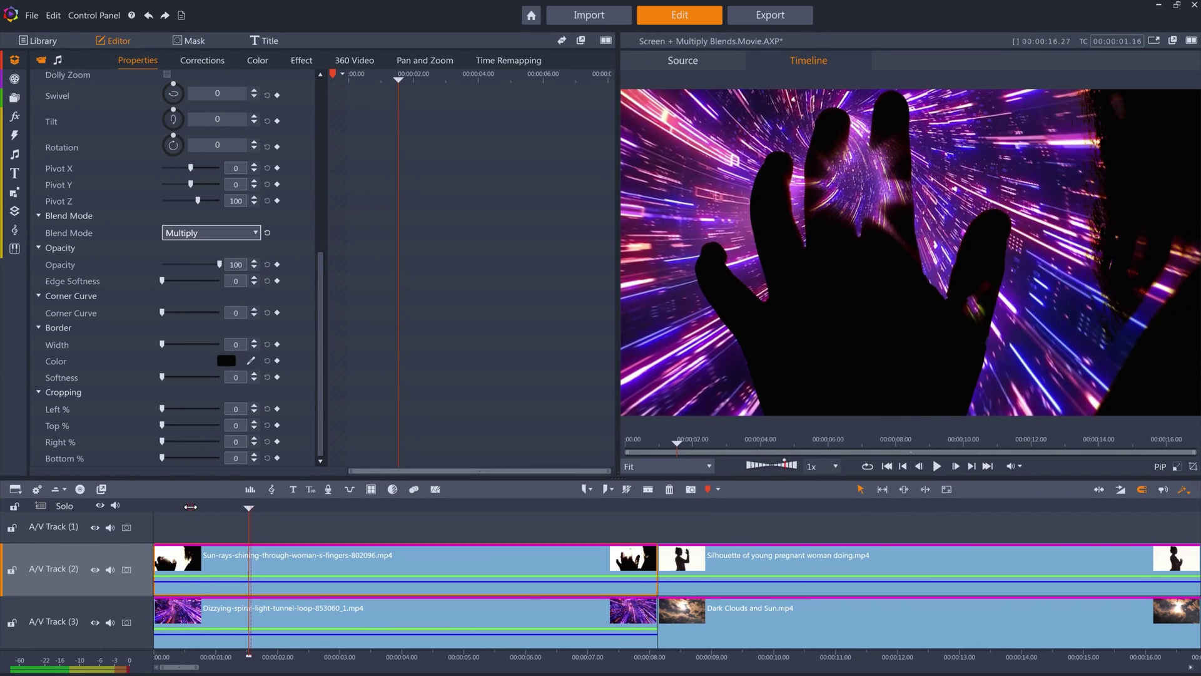
left_click(190, 506)
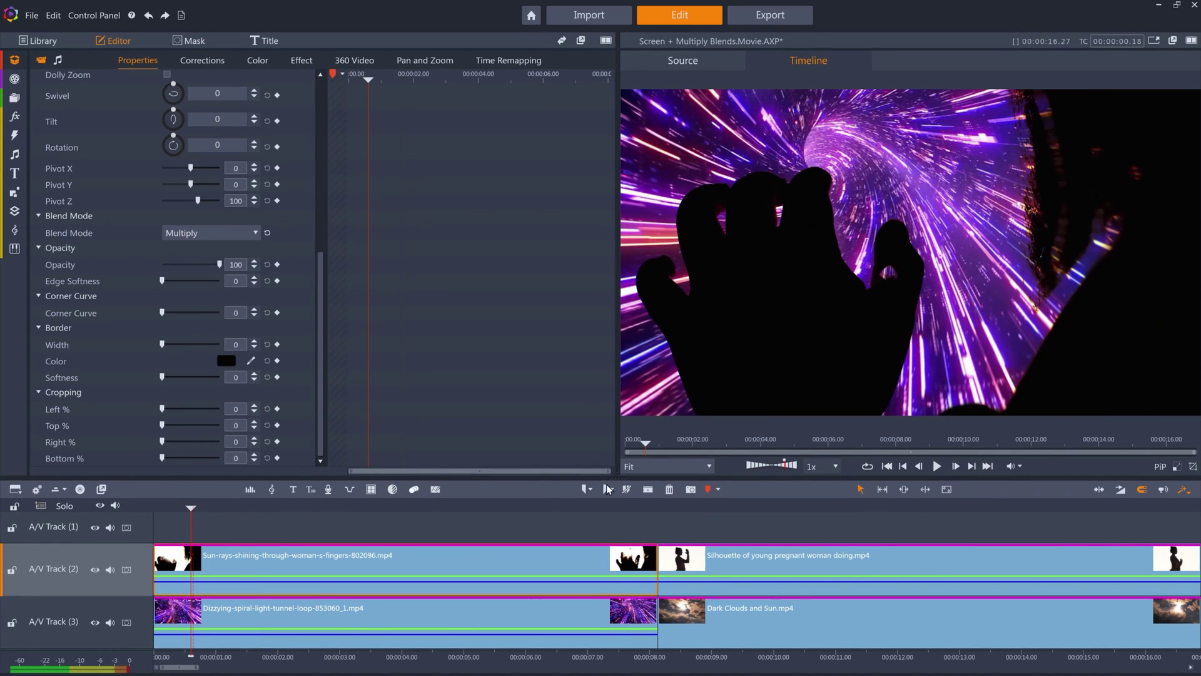
left_click(937, 466)
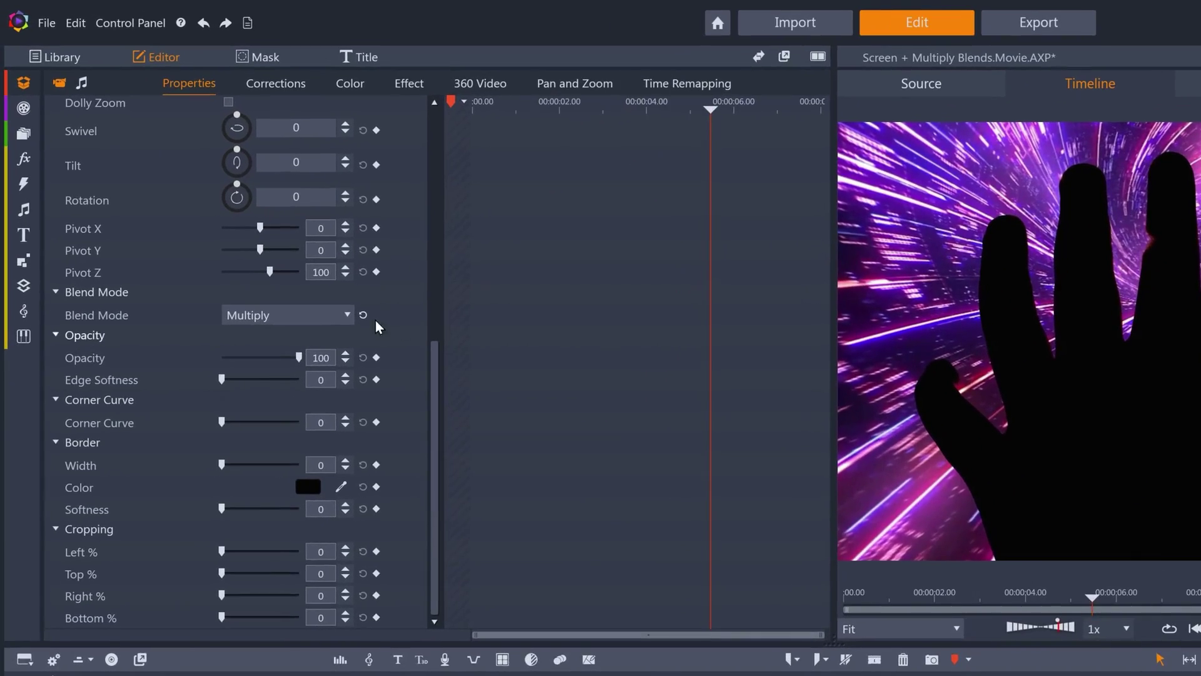
Set the sun-rays hand clip's blend mode to Screen and play the blended result from near the clip's beginning
left_click(332, 314)
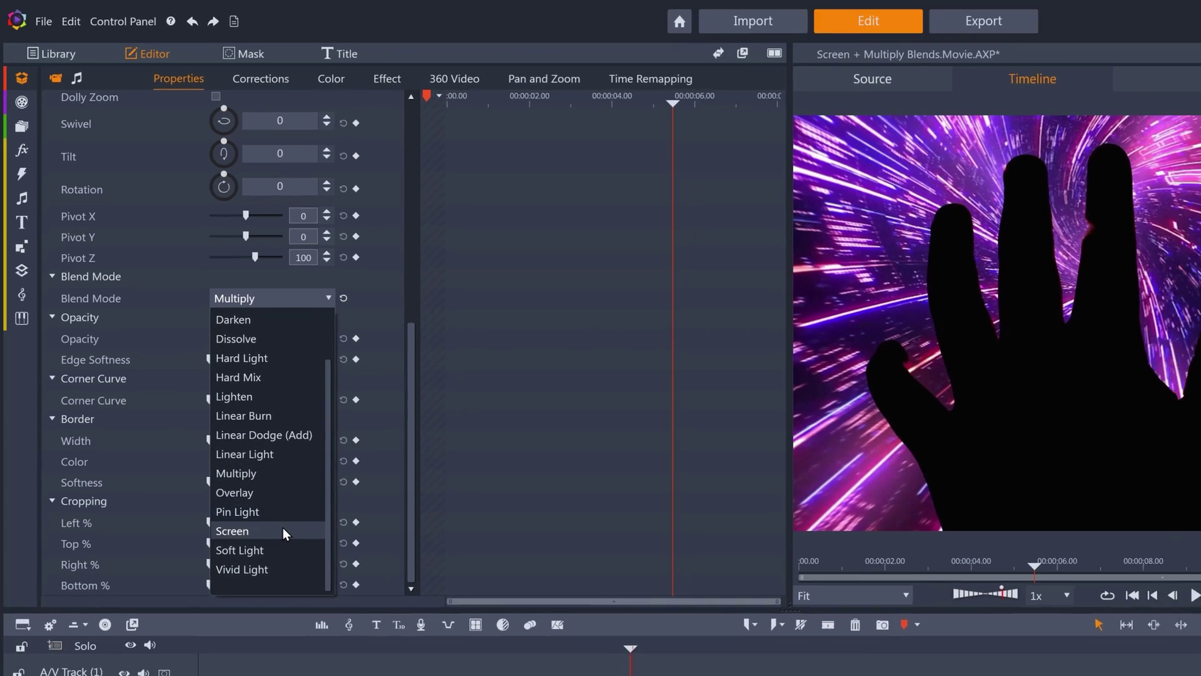
left_click(299, 560)
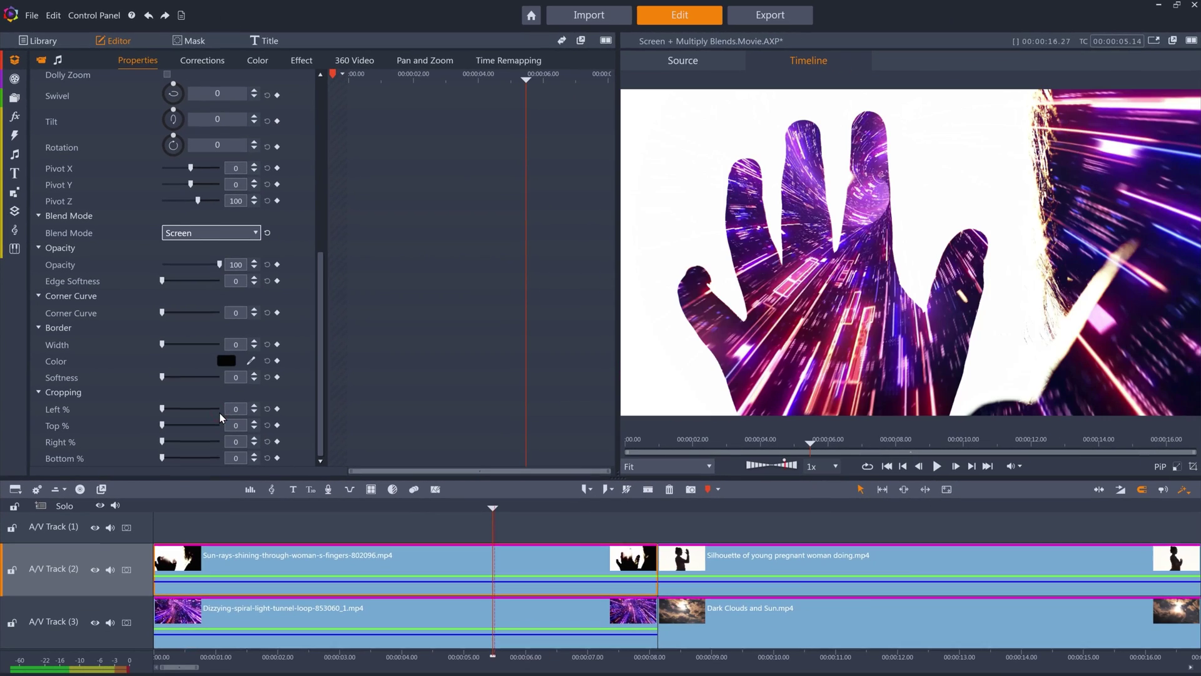
left_click(231, 505)
key("space")
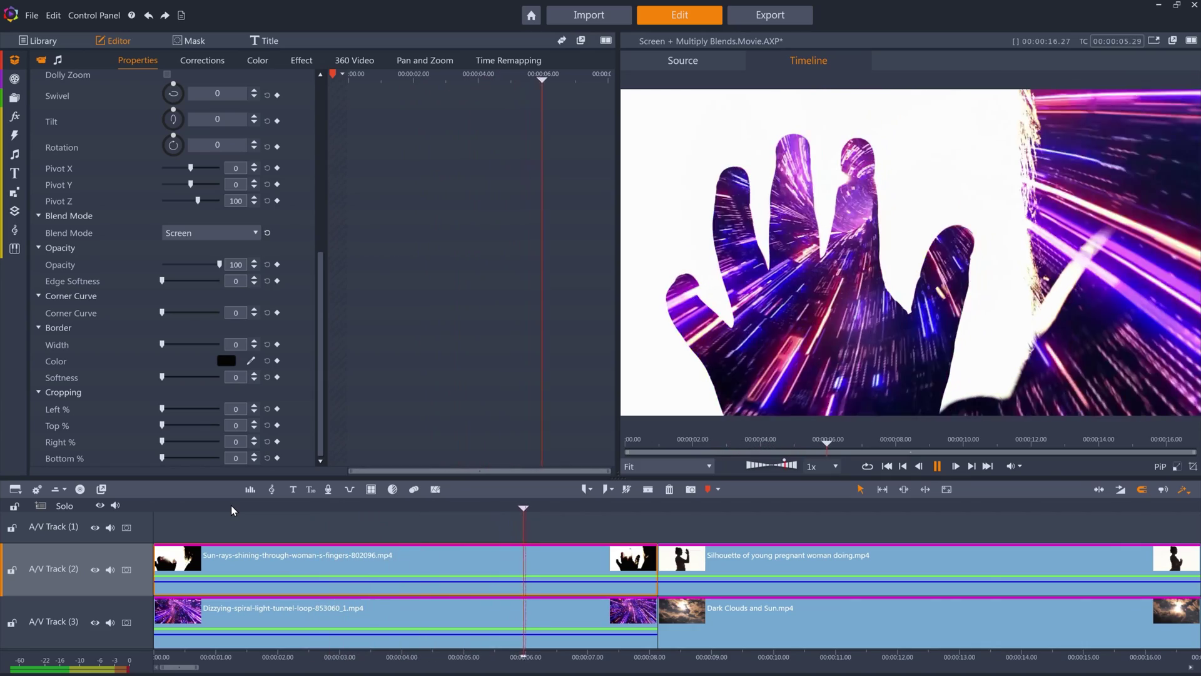
key("space")
Scrub the pregnant woman silhouette clip, hide A/V Track (2) to preview Dark Clouds and Sun.mp4, and show the track again at 9.24
left_click(680, 507)
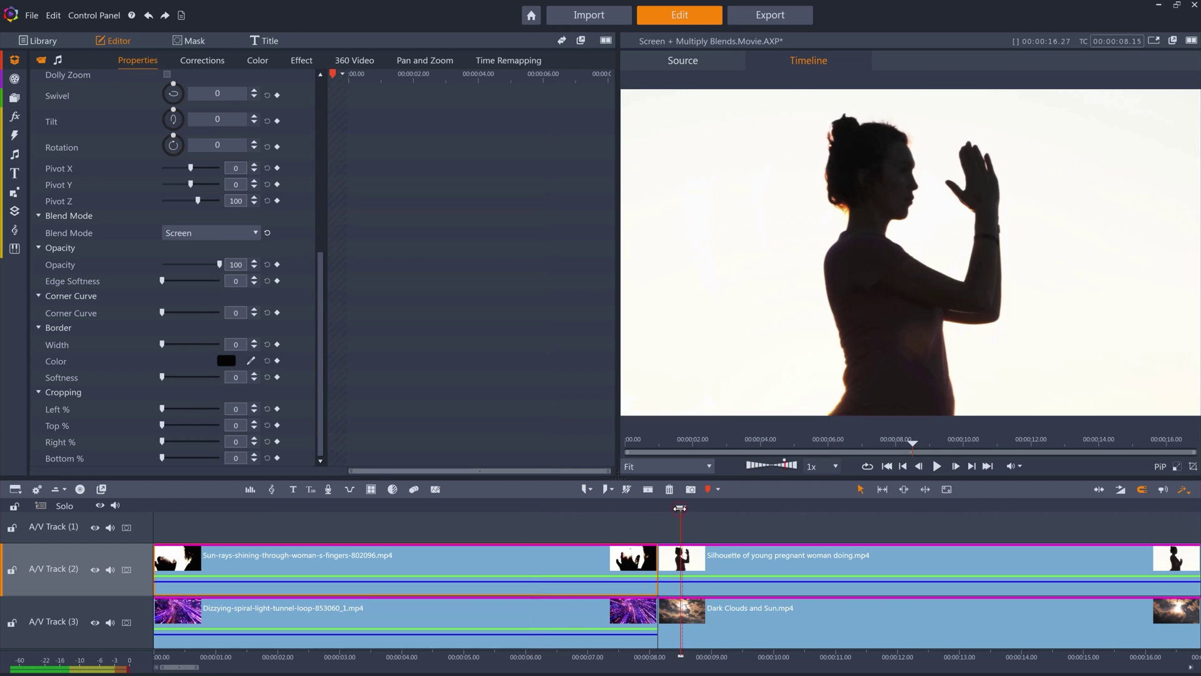
left_click_drag(680, 508, 761, 506)
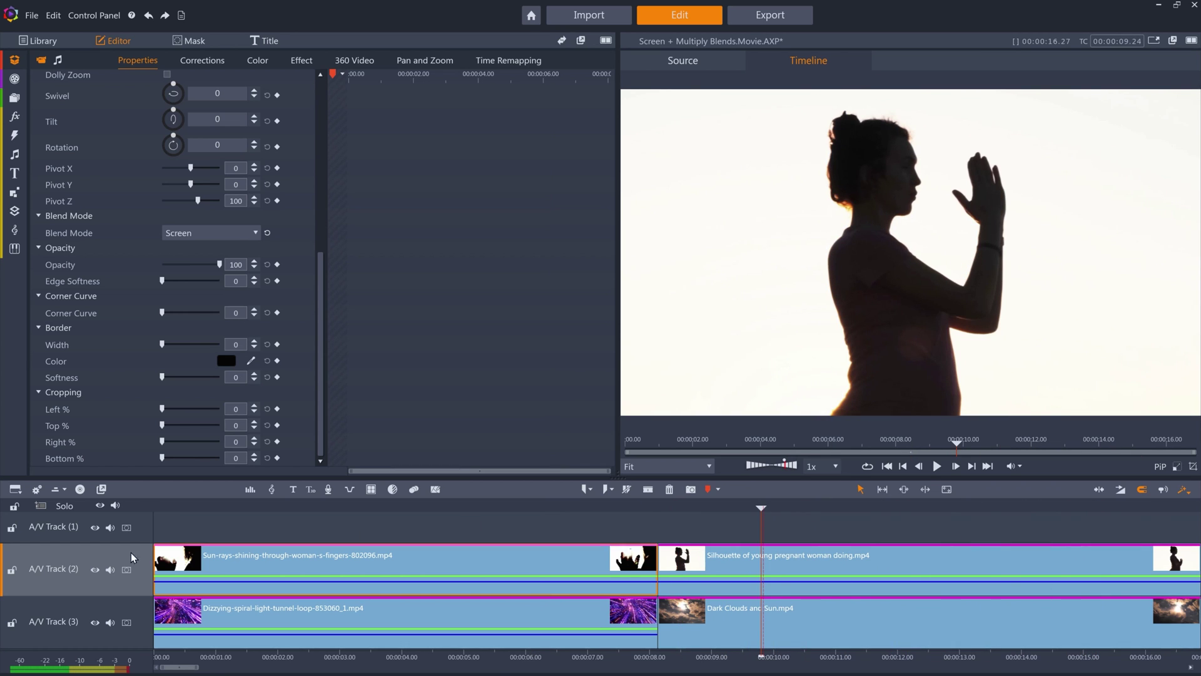
left_click(95, 570)
left_click_drag(736, 511, 983, 512)
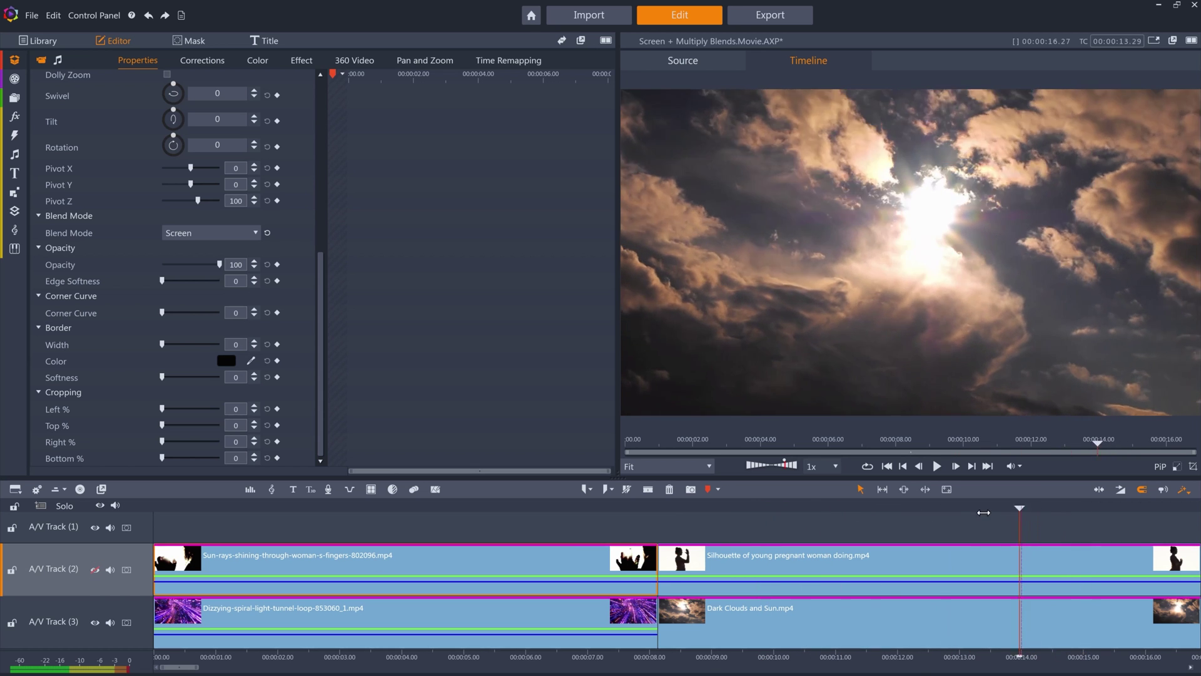
left_click(761, 512)
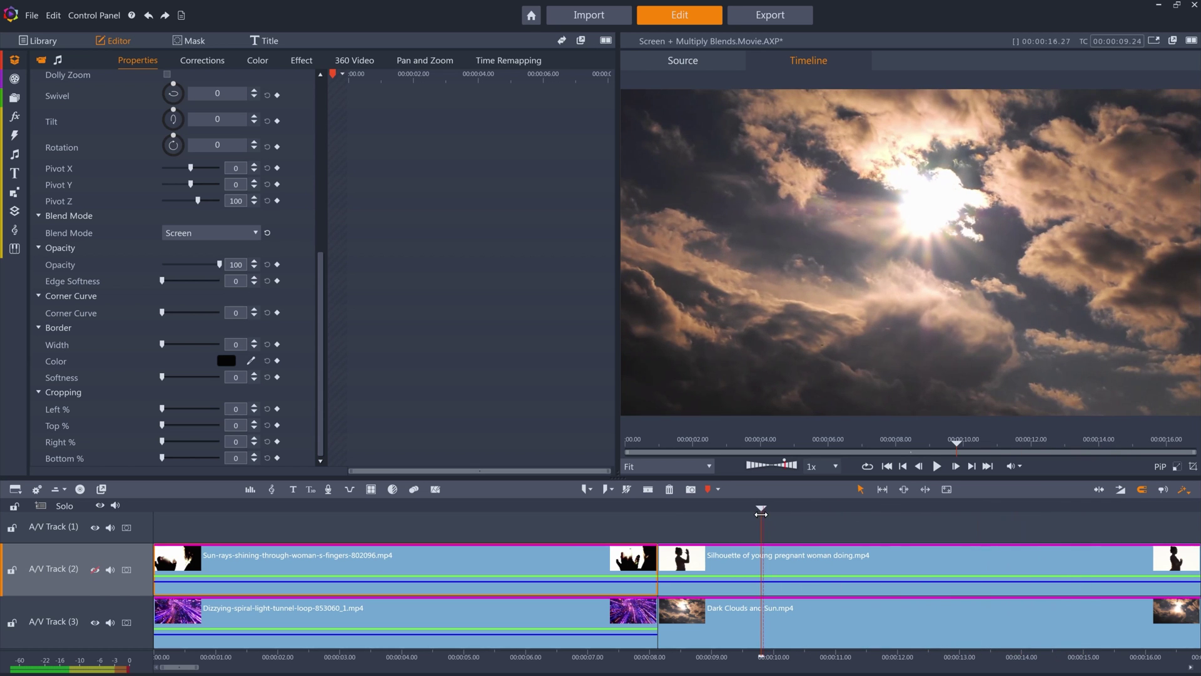
left_click(98, 571)
Set the pregnant woman silhouette clip's blend mode to Multiply and play the blend with the clouds
left_click(734, 560)
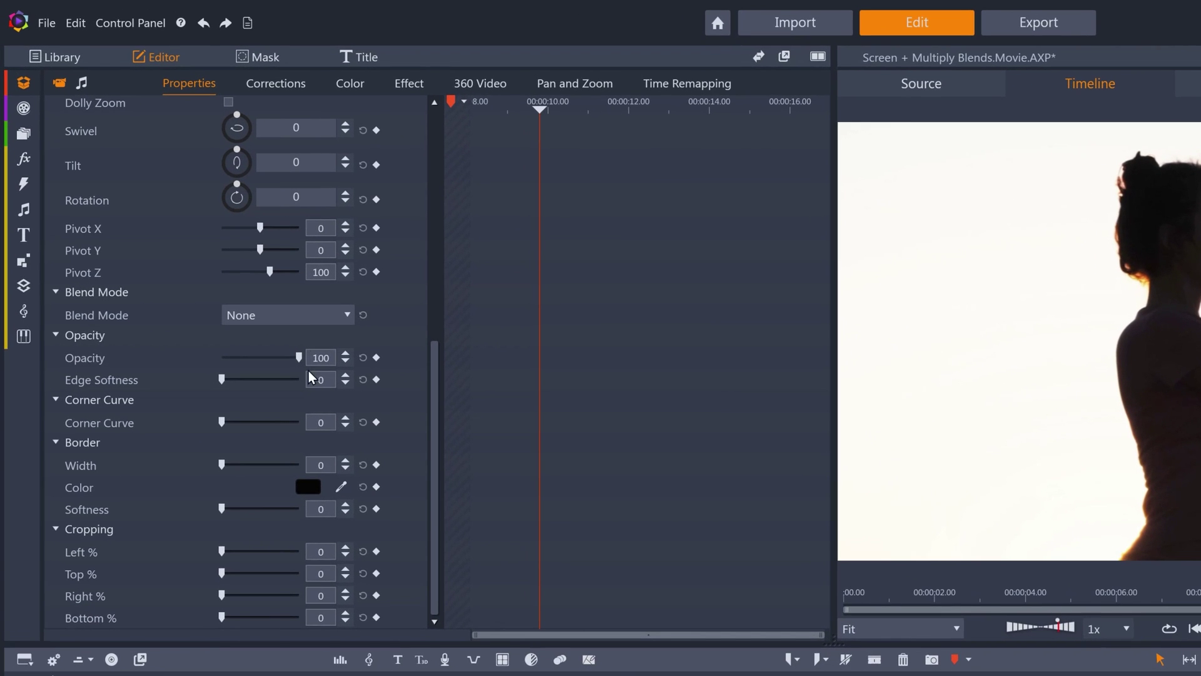
left_click(305, 321)
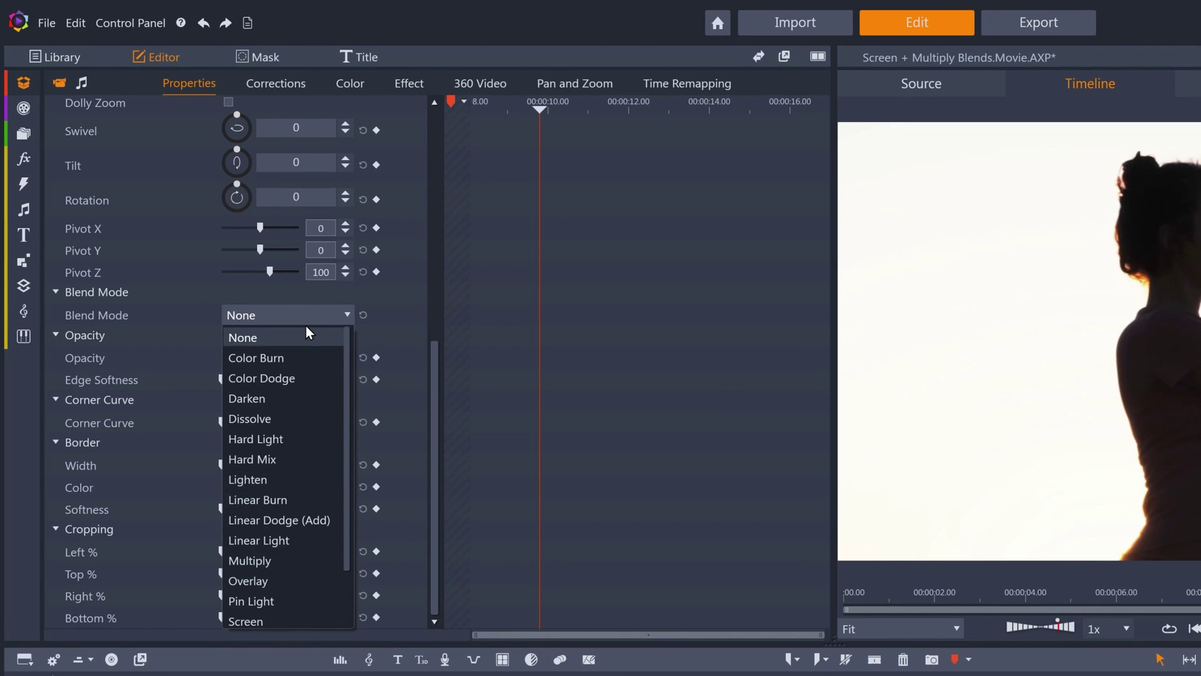
left_click(279, 558)
key("space")
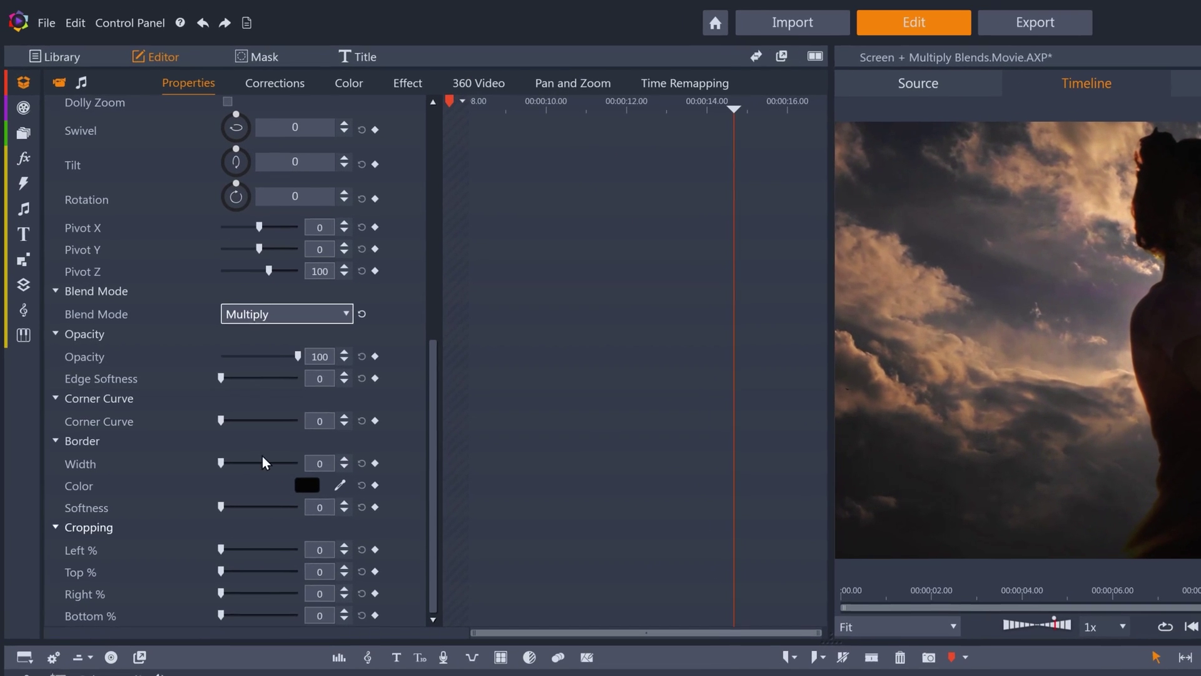
Set the pregnant woman silhouette clip's blend mode to Screen and play the result from about 9.5 seconds
left_click(269, 314)
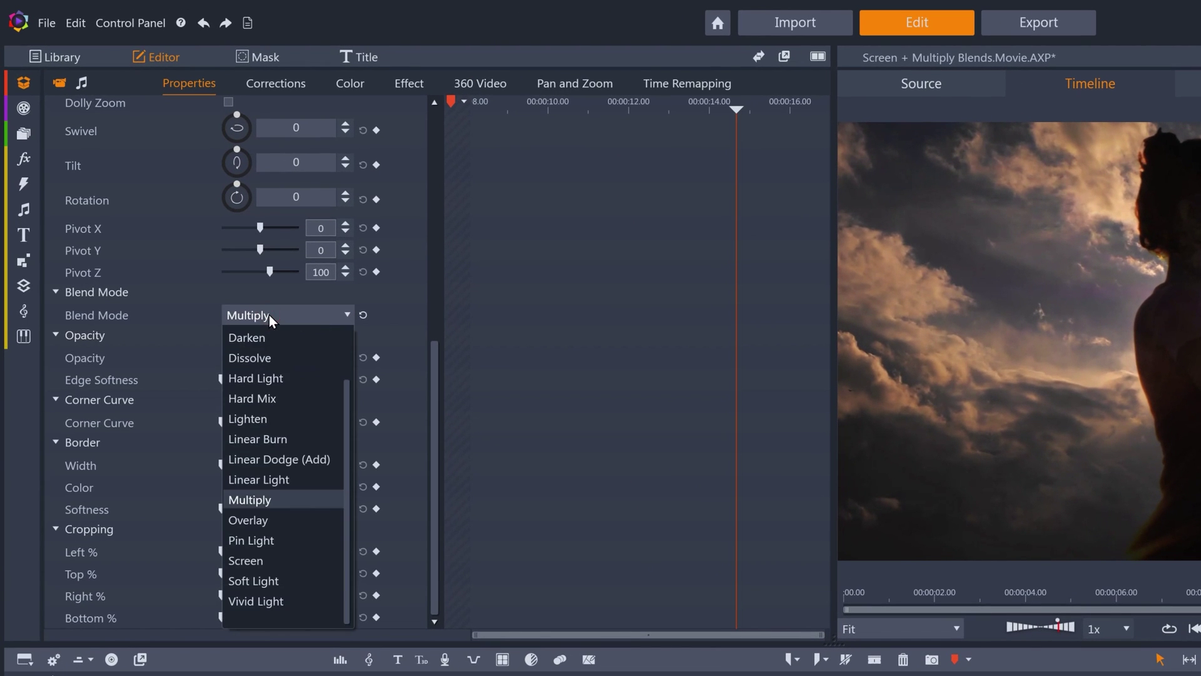
left_click(264, 561)
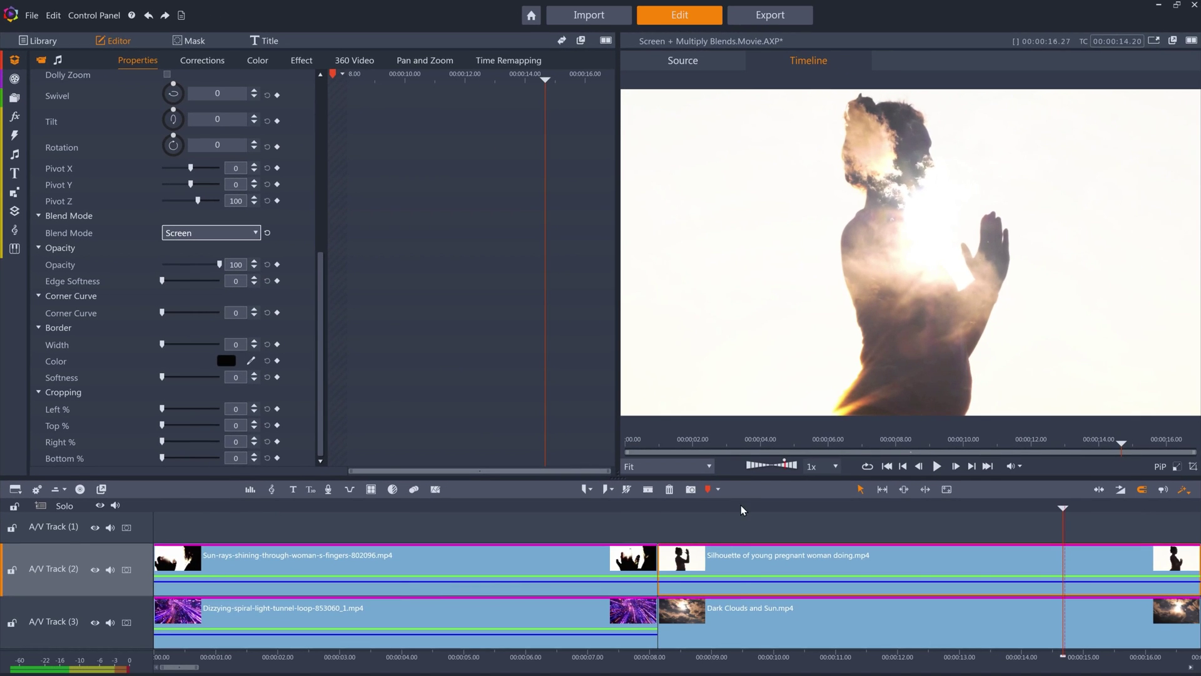
left_click(741, 504)
key("space")
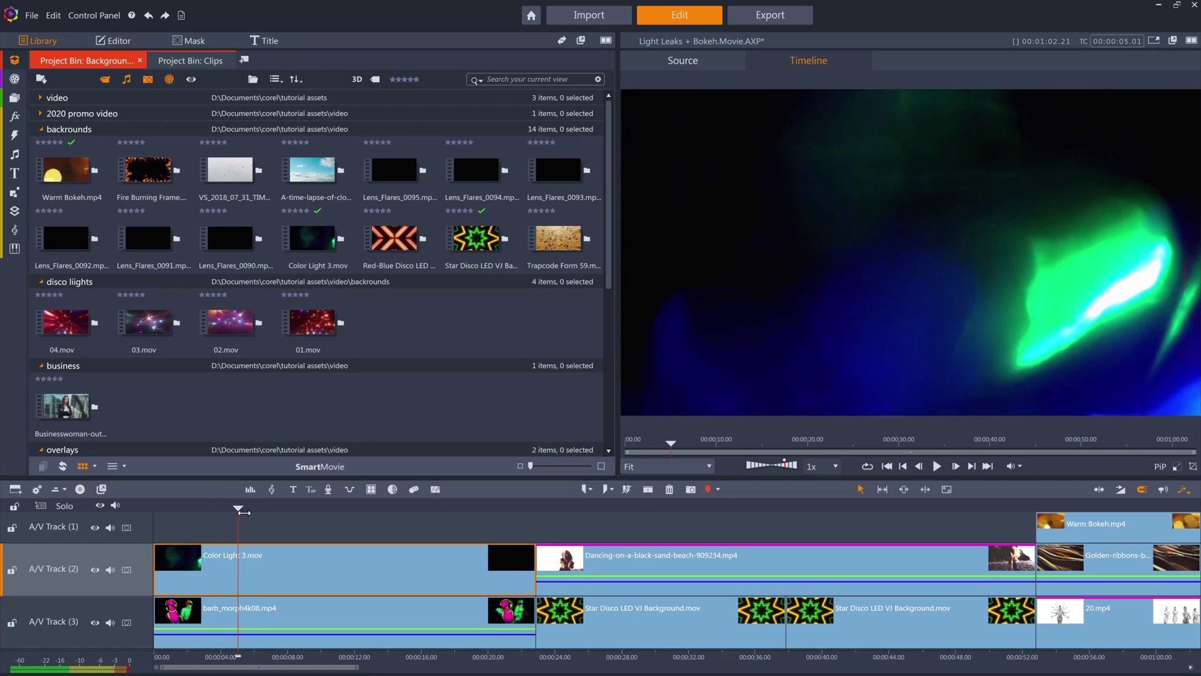
Move the playhead to 14.11, set the Color Light 3.mov clip's blend mode to Overlay, and show A/V Track (2)
left_click_drag(344, 518, 380, 517)
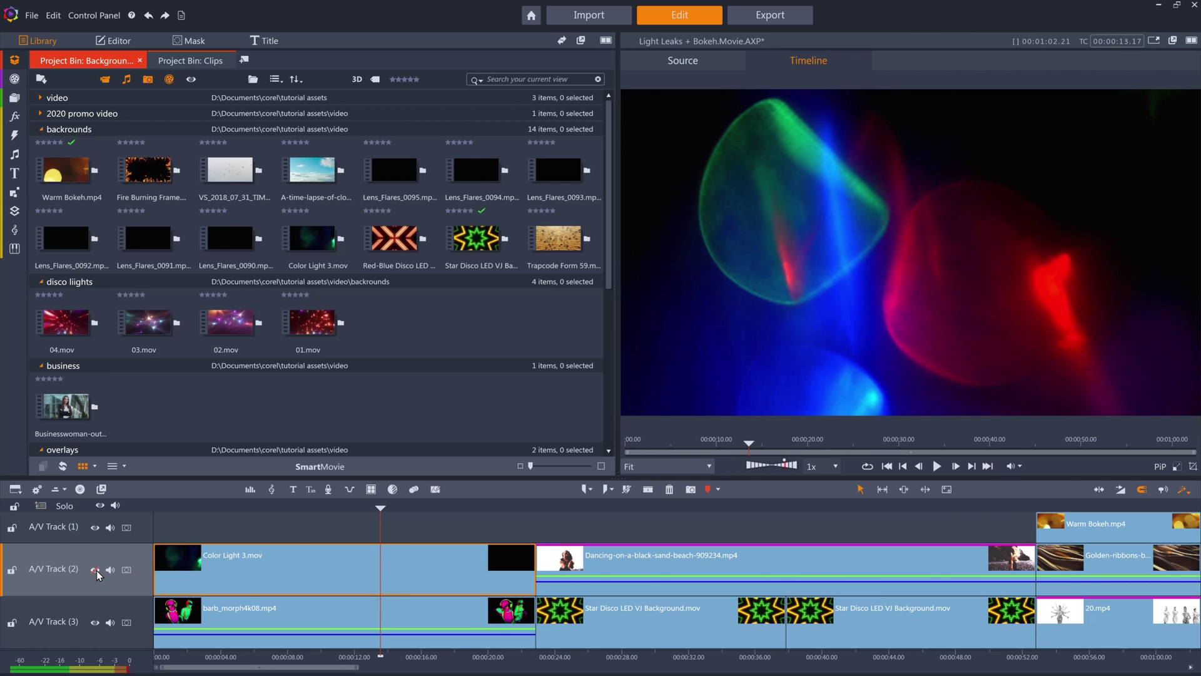
left_click_drag(380, 520, 393, 523)
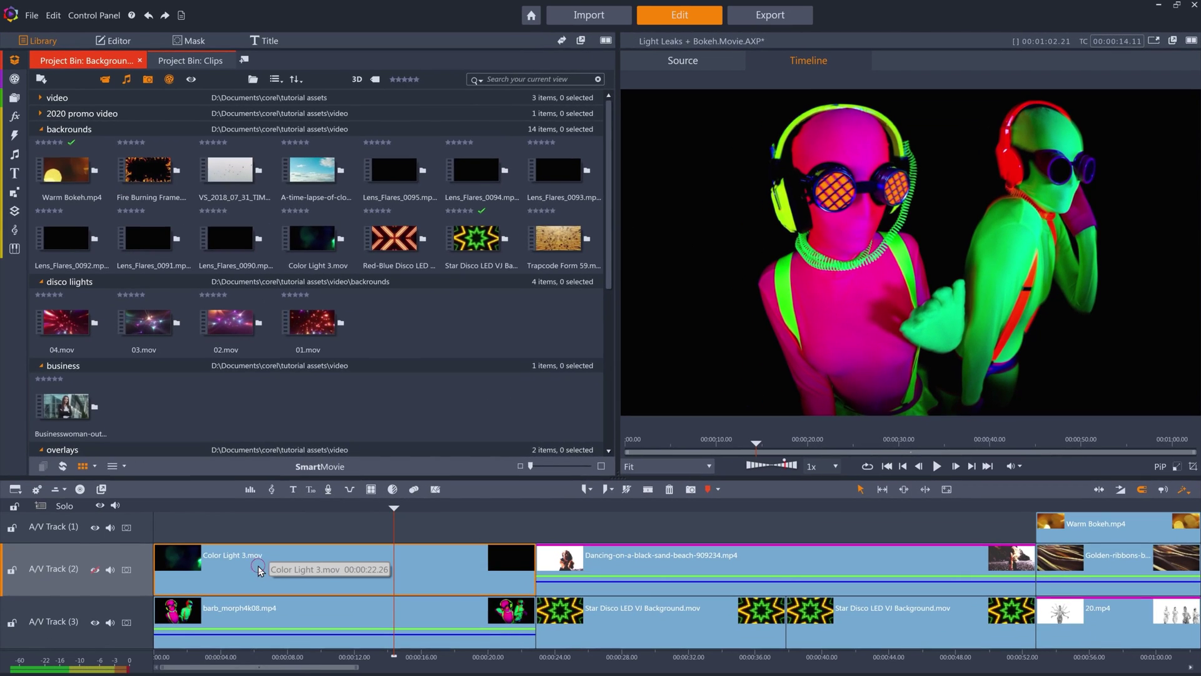
double_click(257, 565)
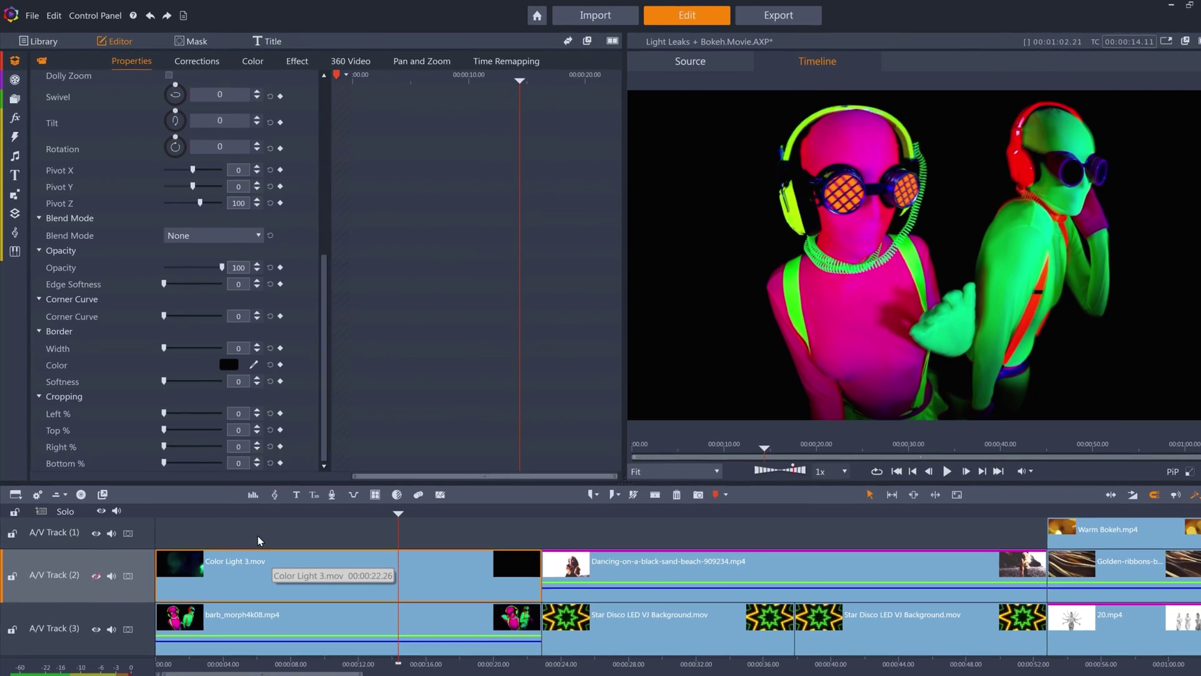
left_click(262, 232)
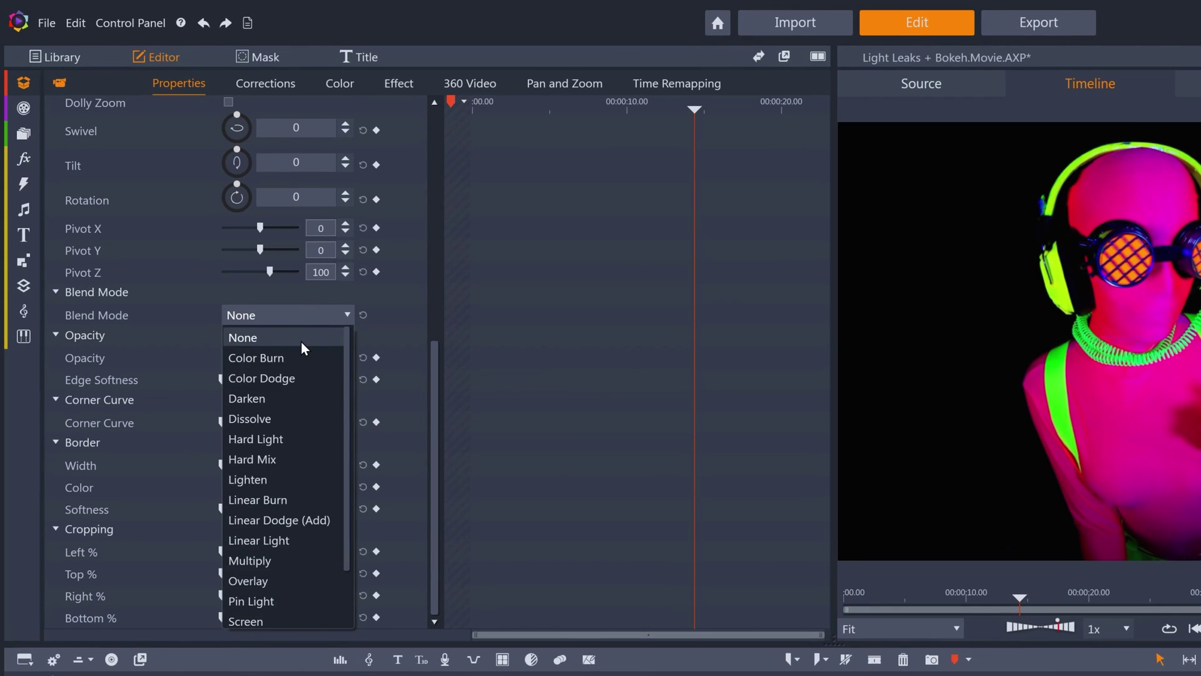
left_click(286, 577)
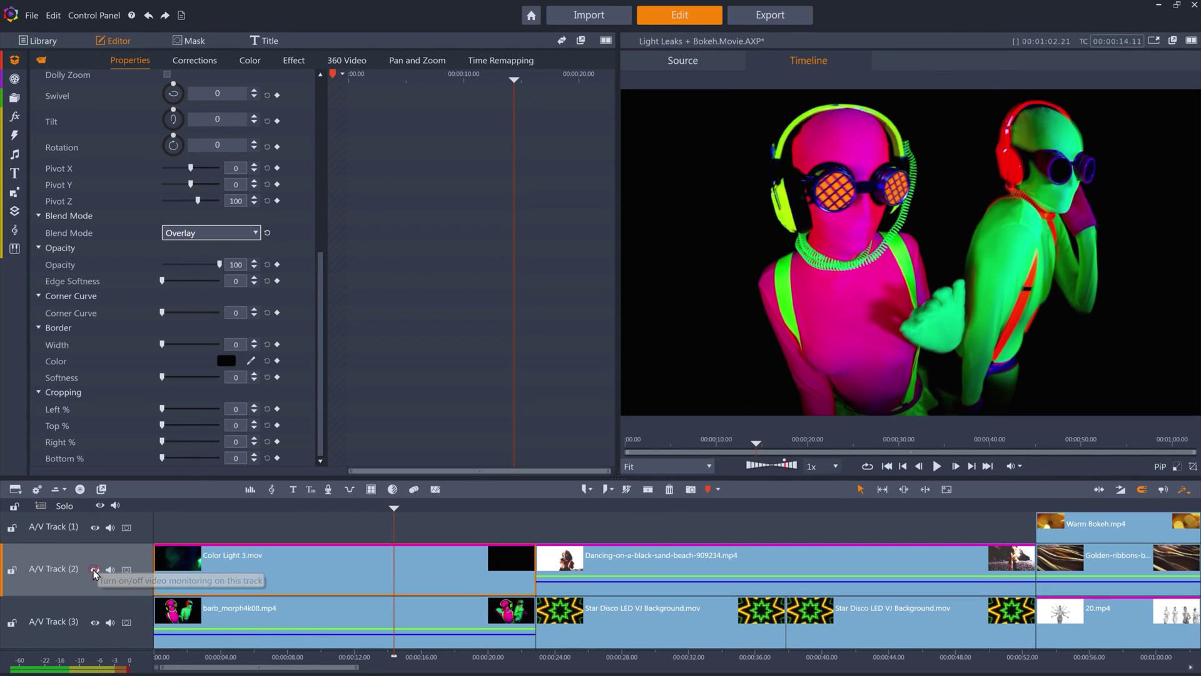
left_click(94, 570)
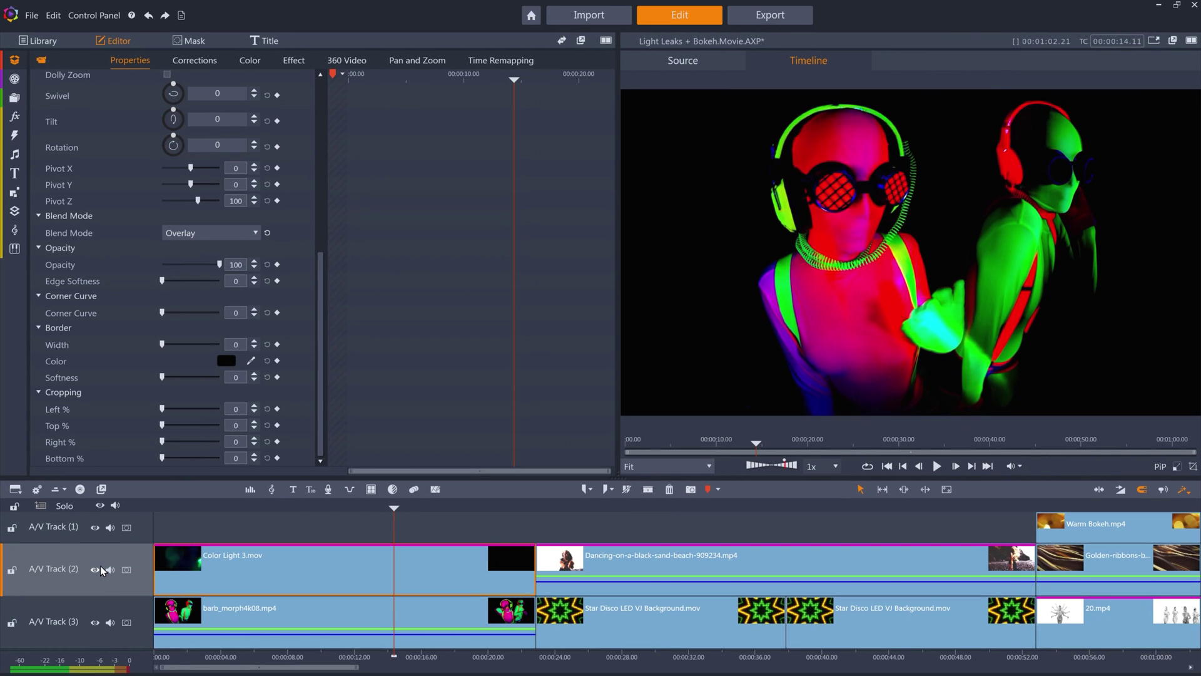
Scrub the Overlay blend to about 8.23 and compare it with A/V Track (2) hidden and shown
left_click_drag(222, 508, 300, 494)
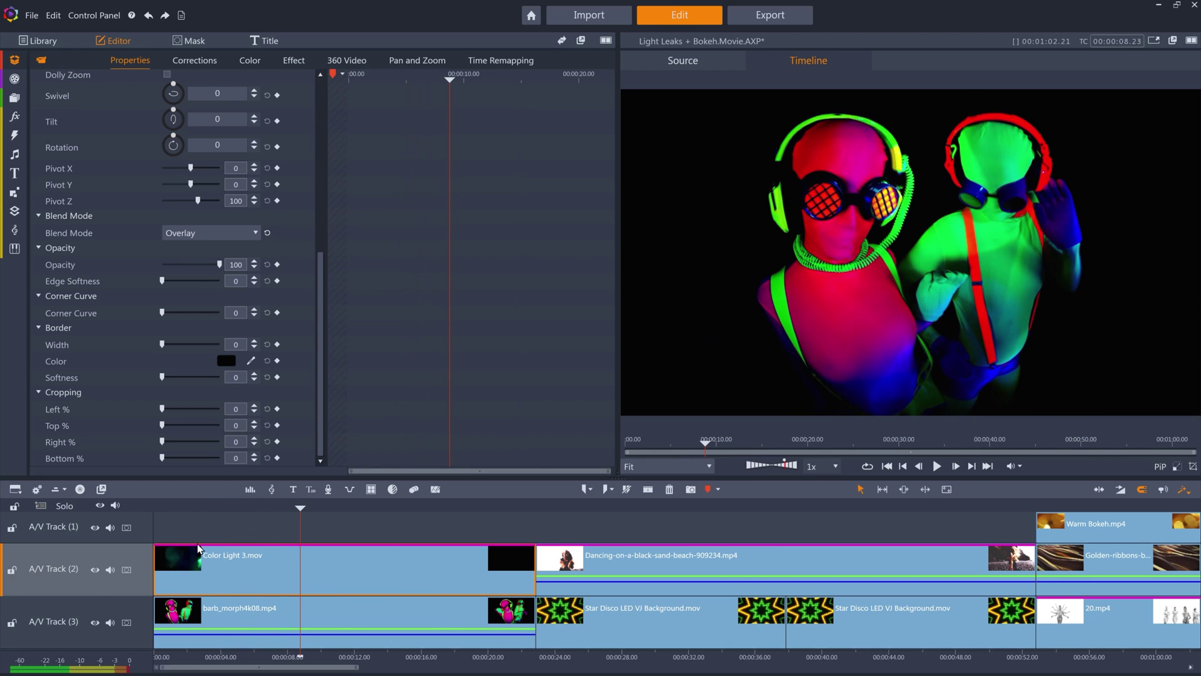
left_click(95, 574)
left_click(95, 573)
mouse_move(301, 510)
left_mouse_down()
mouse_move(433, 502)
mouse_move(301, 510)
left_mouse_up()
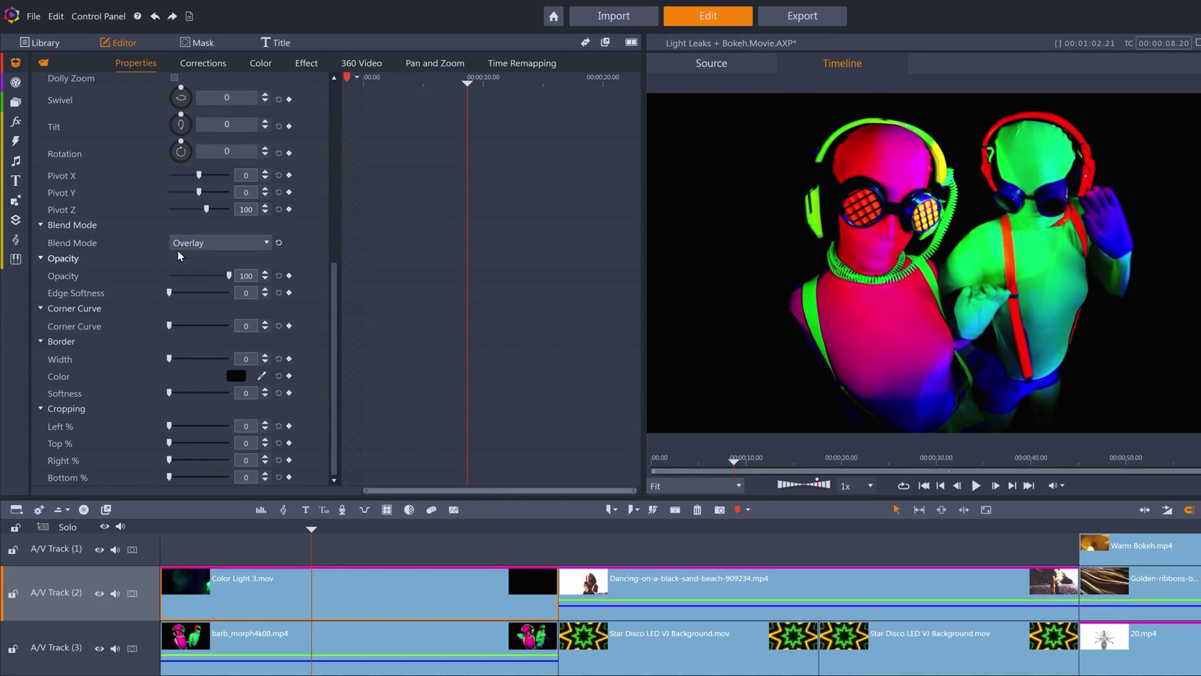
Set the Color Light 3.mov clip's blend mode to Soft Light and play the result to about 15.29
left_click(185, 245)
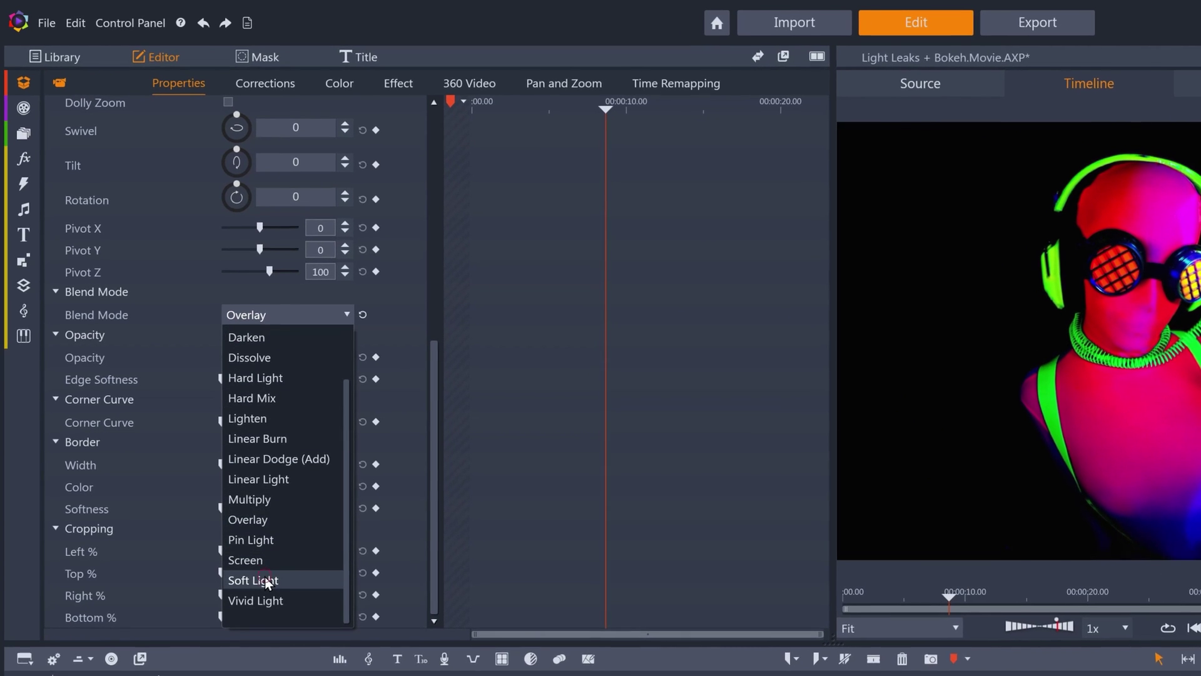
left_click(266, 580)
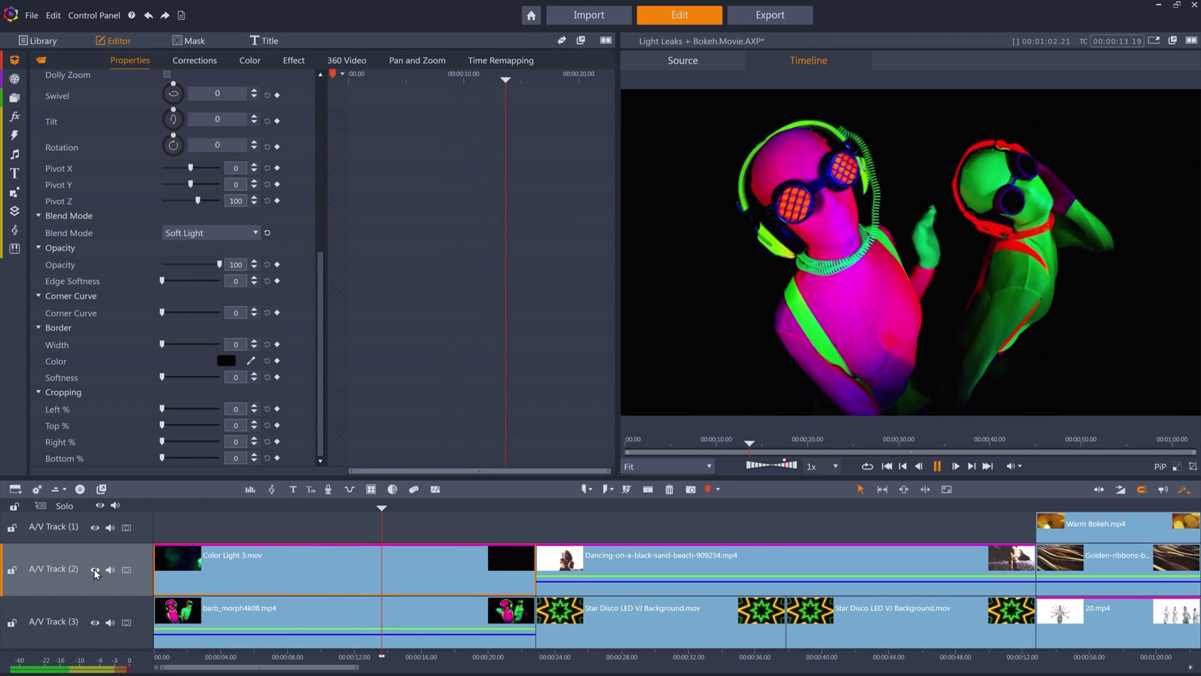
key("space")
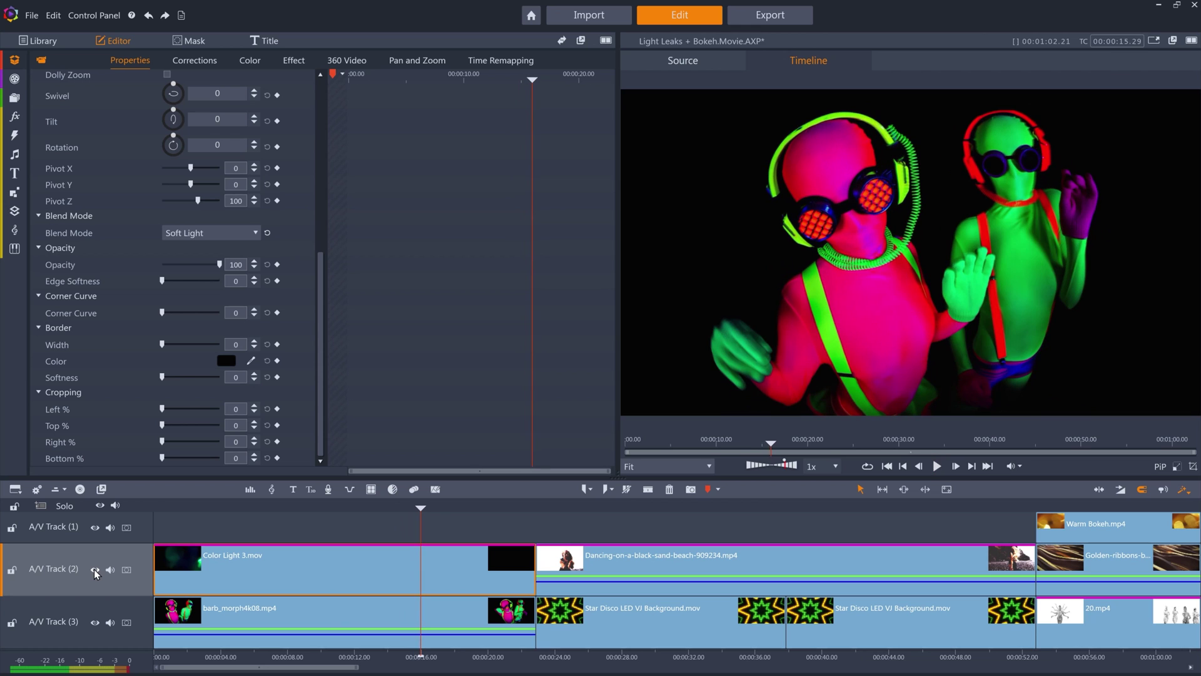
Move the playhead to 27.06, then scrub to 46.10 with A/V Track (2) hidden, and show the track again
left_click(609, 506)
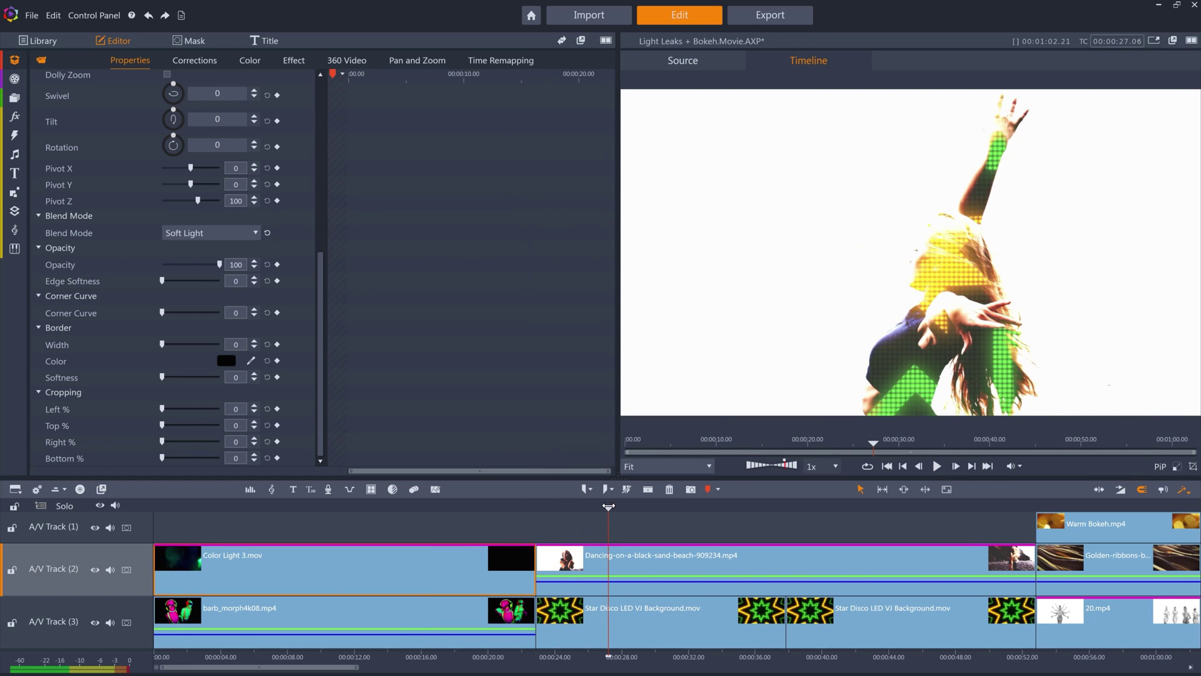
left_click(95, 571)
left_click_drag(610, 506, 929, 509)
left_click(303, 558)
left_click(95, 571)
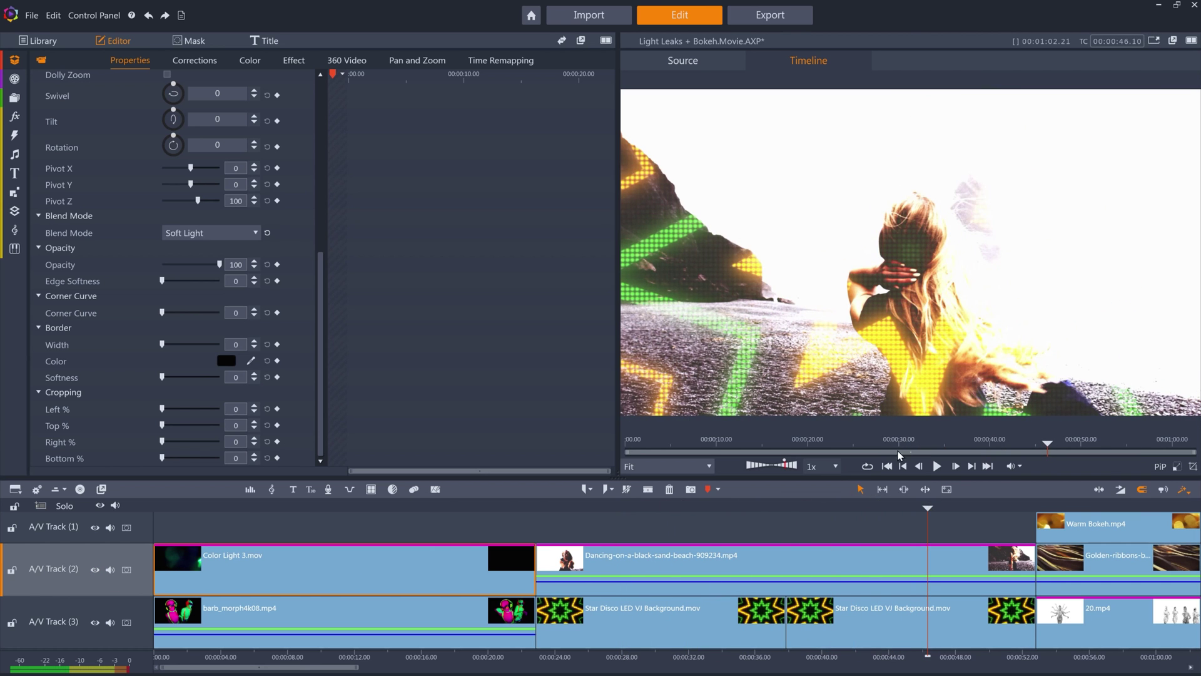
Examine the Basic and Tone Curve color settings of the Dancing-on-a-black-sand-beach clip
left_click(718, 560)
left_click(311, 75)
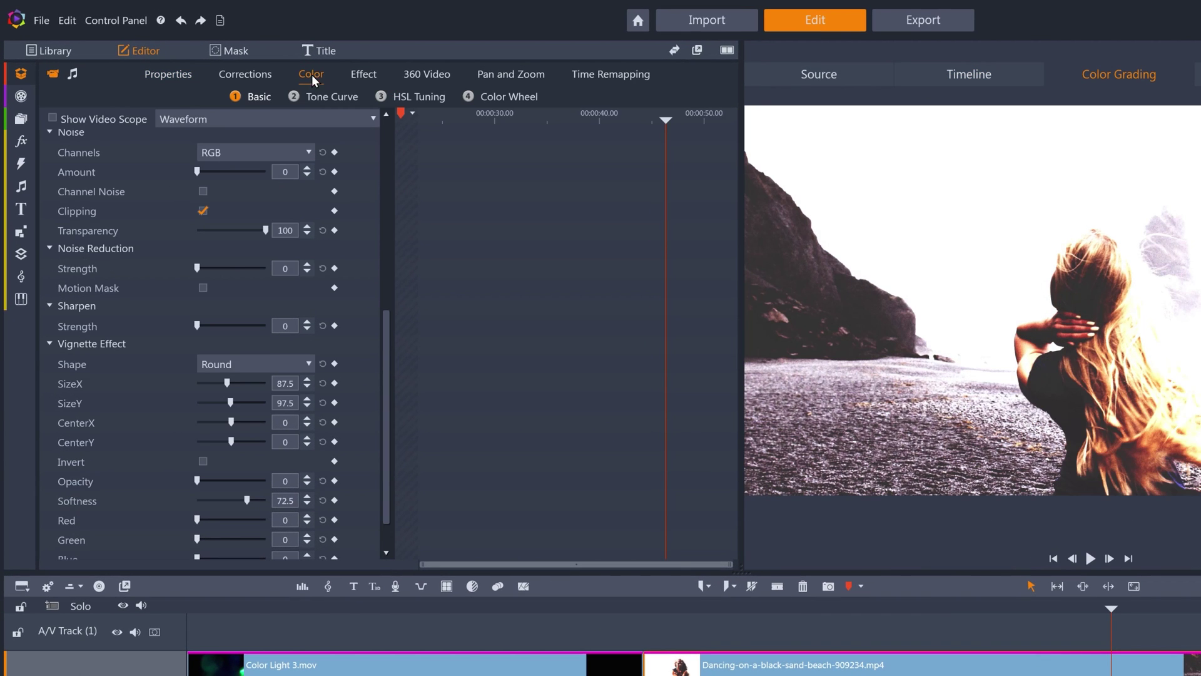
left_click(388, 132)
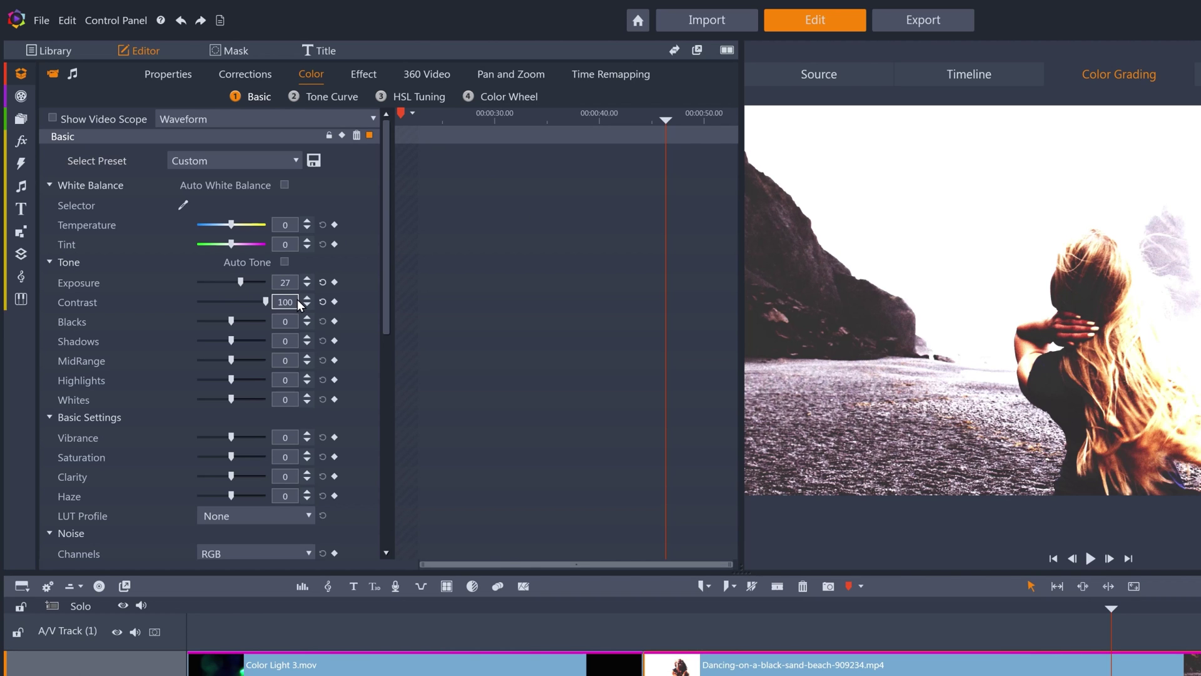
left_click(340, 96)
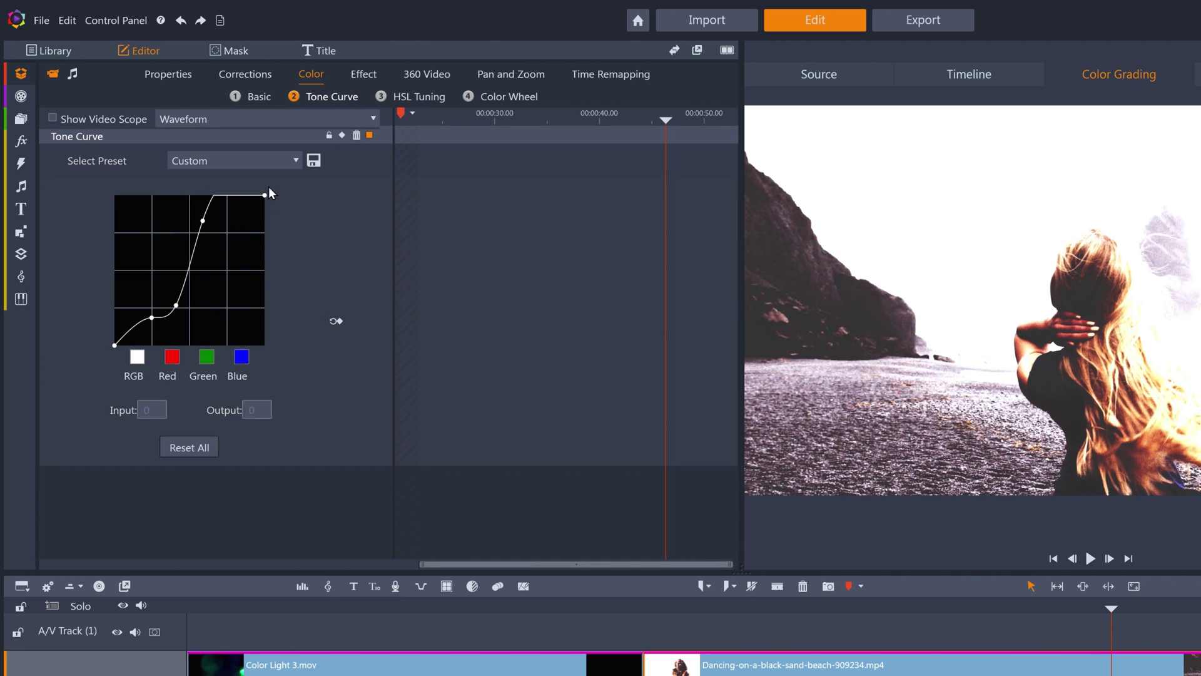
Compare the blended beach clip in the timeline preview with its Tone Curve correction disabled and re-enabled
left_click(370, 136)
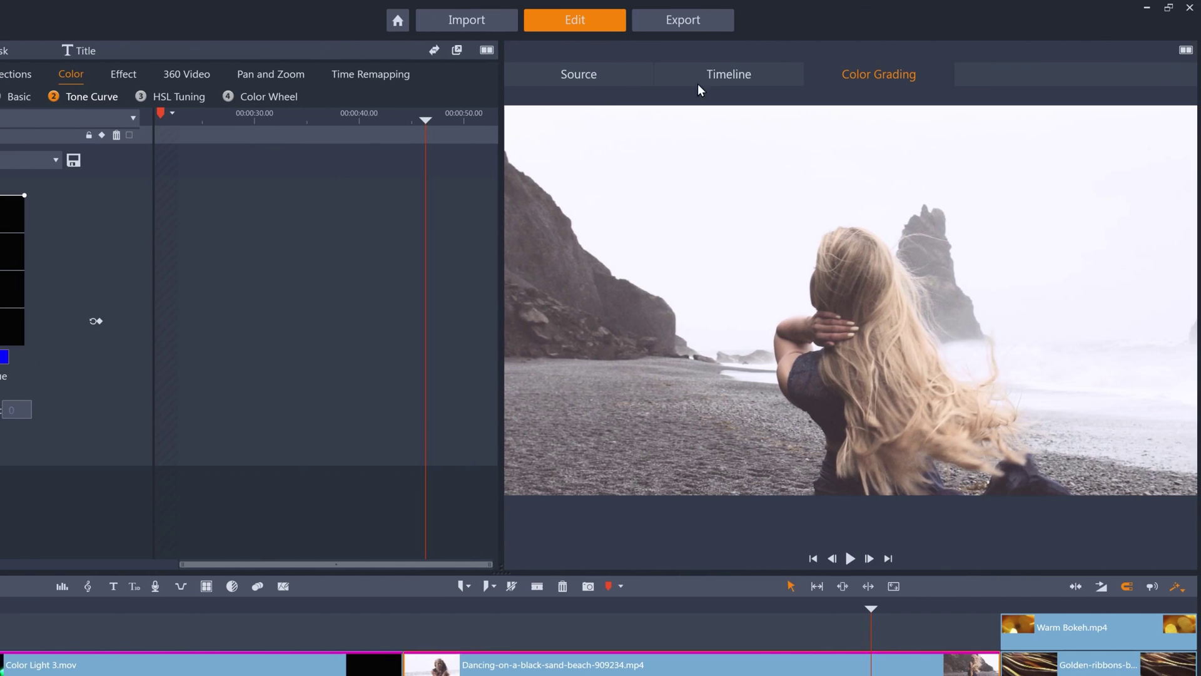
left_click(703, 77)
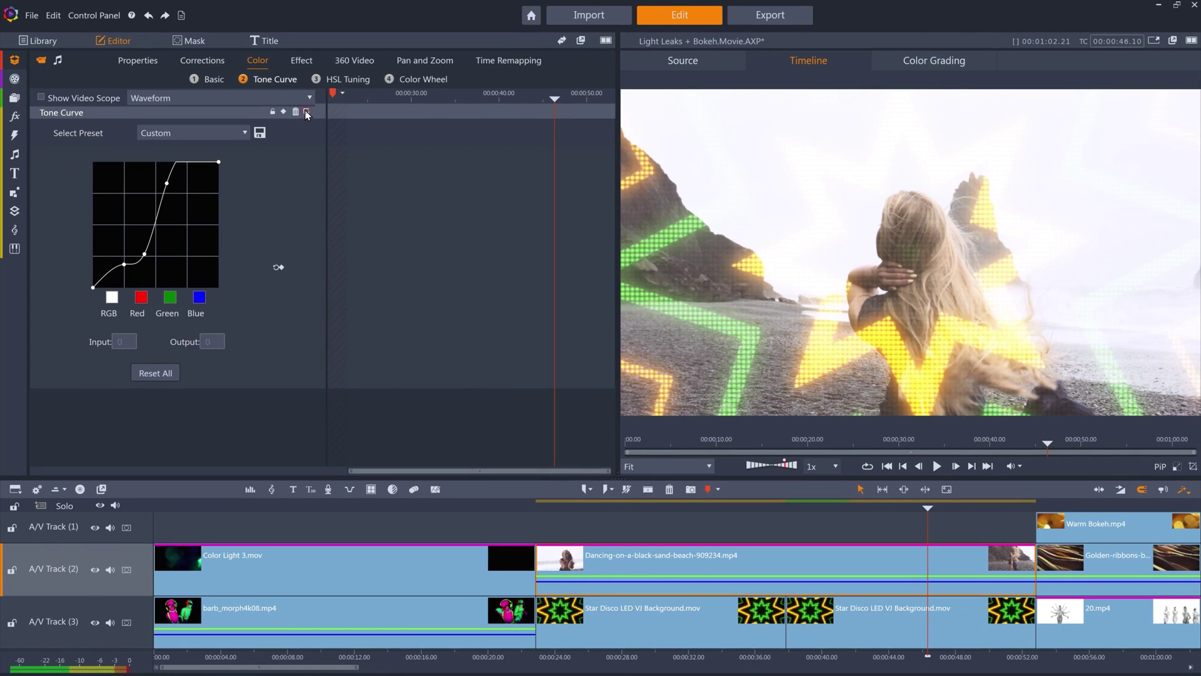
left_click(129, 135)
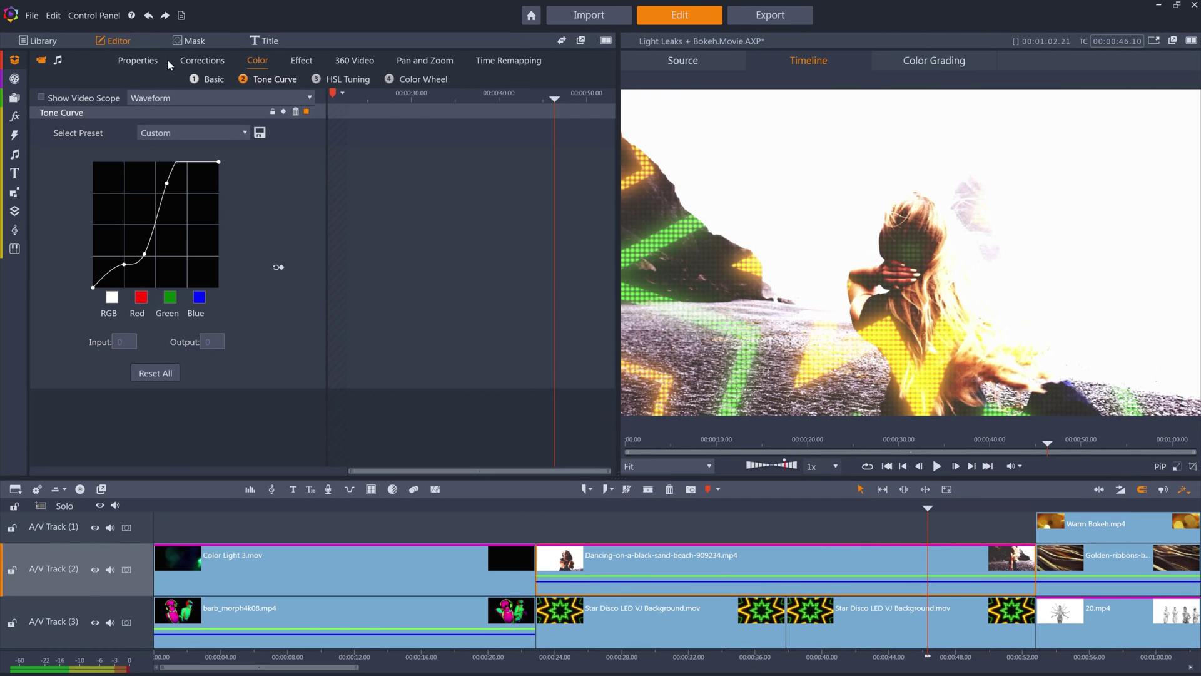
Set the Dancing-on-a-black-sand-beach clip's blend mode to Hard Light and play the result from 46.10
left_click(133, 61)
left_click_drag(321, 126, 326, 293)
left_click(243, 248)
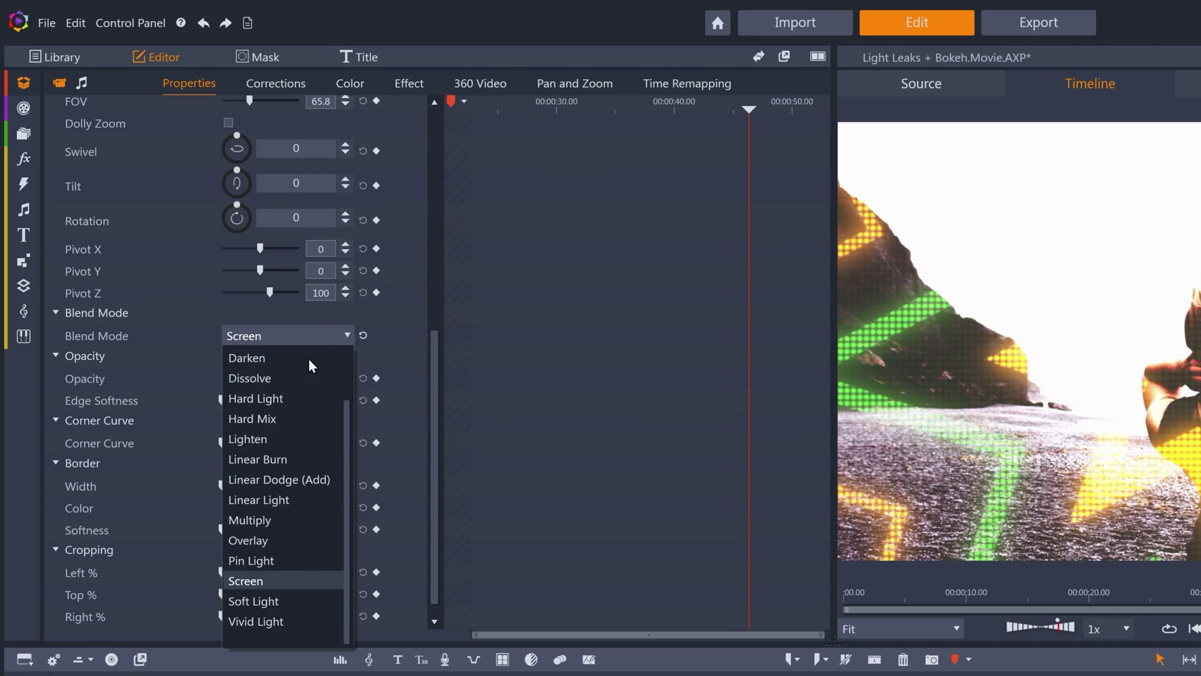
left_click(299, 401)
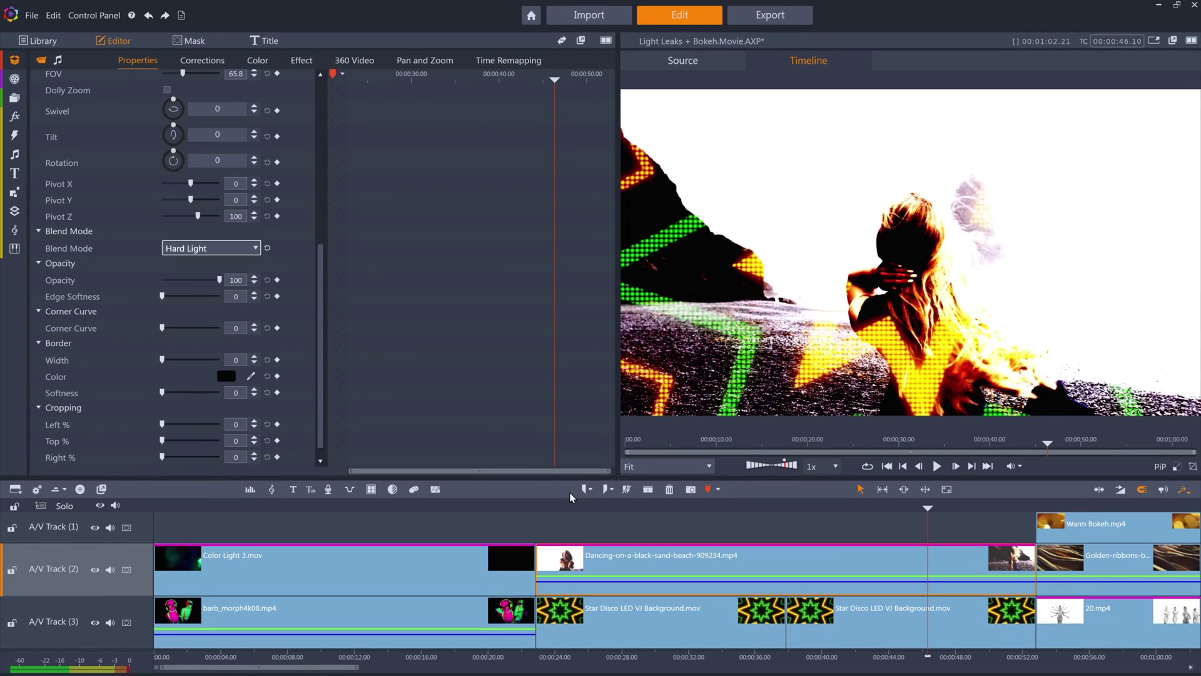
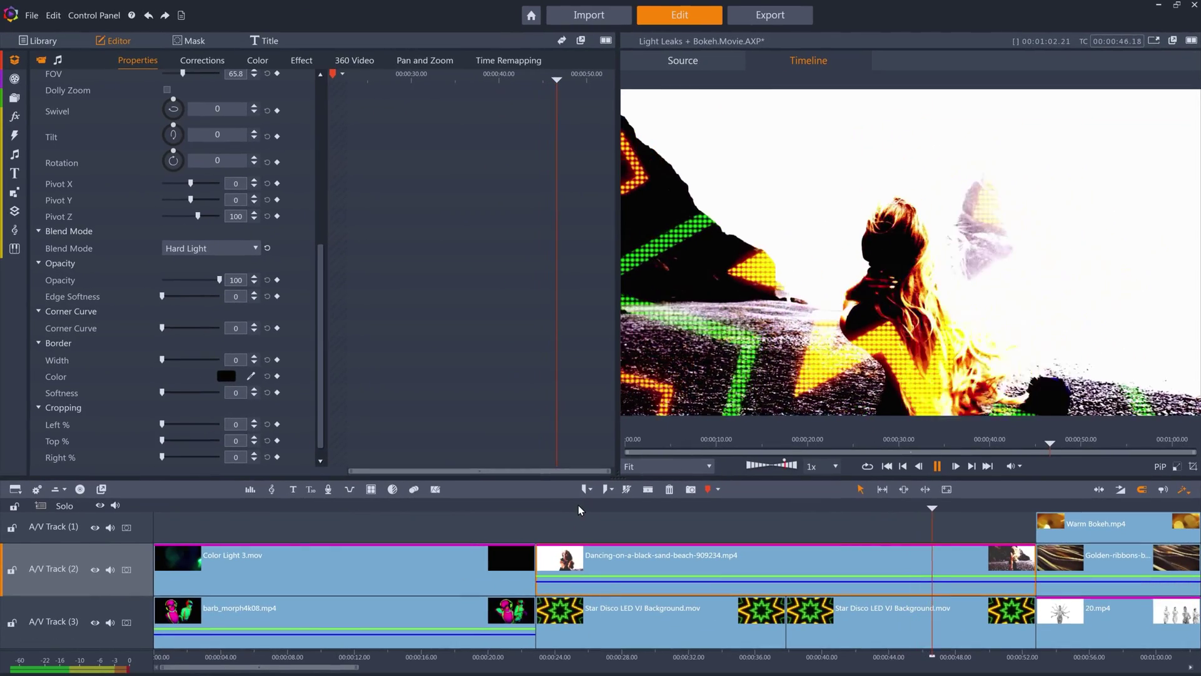
key("space")
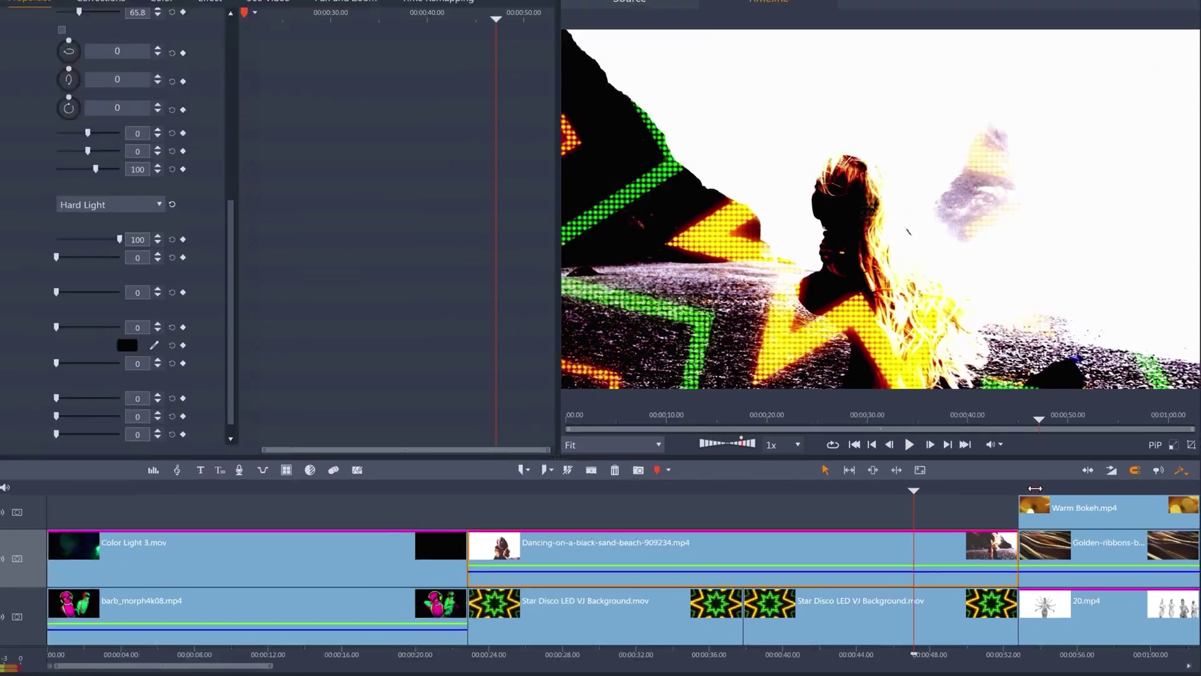
Move the playhead to 53.22, hide A/V Track (1), and preview the golden ribbons clip up to 59.20
left_click_drag(941, 507, 1051, 506)
left_click(1012, 494)
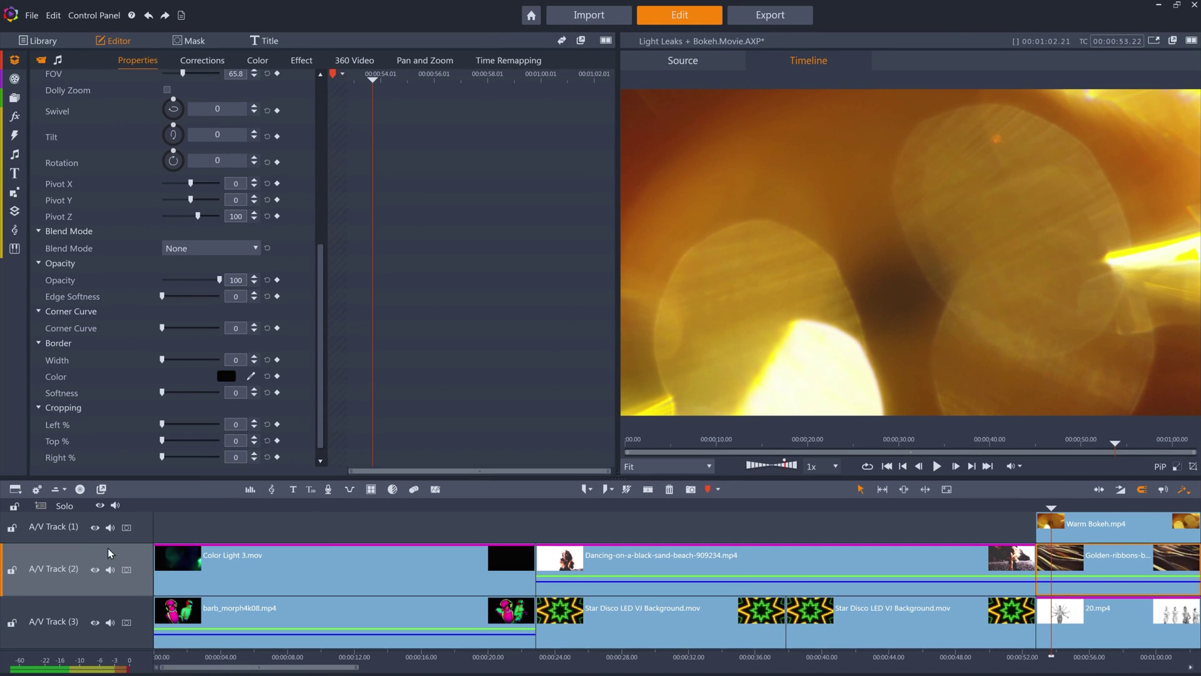
left_click(95, 528)
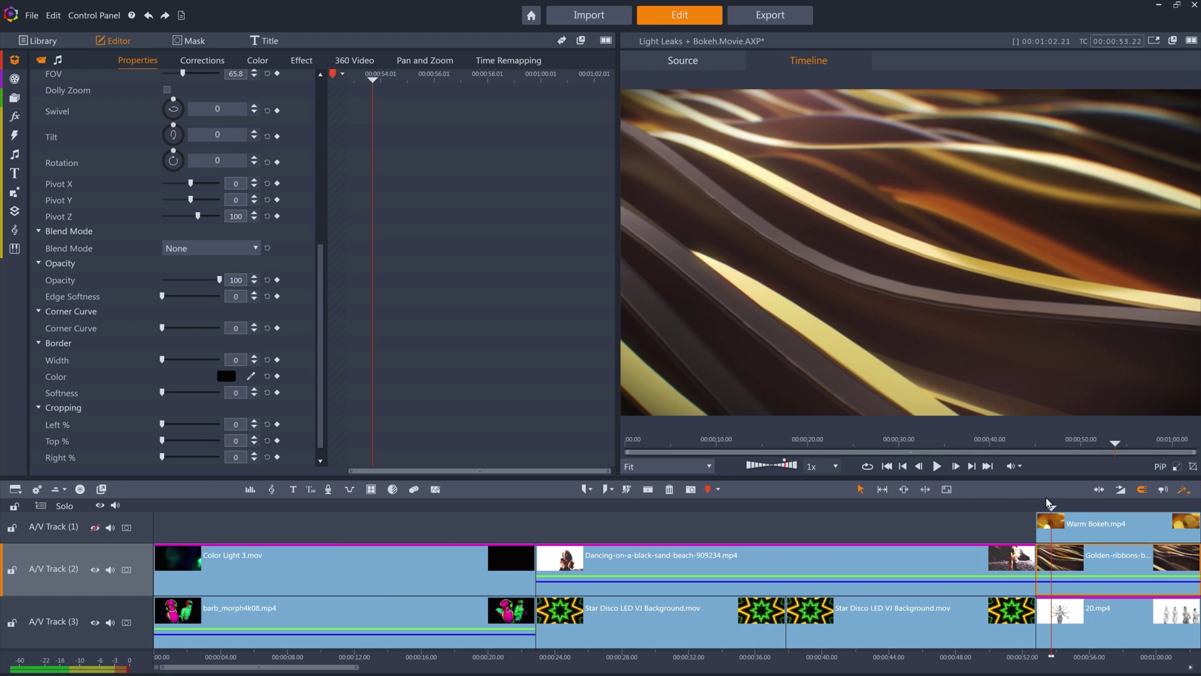
key("space")
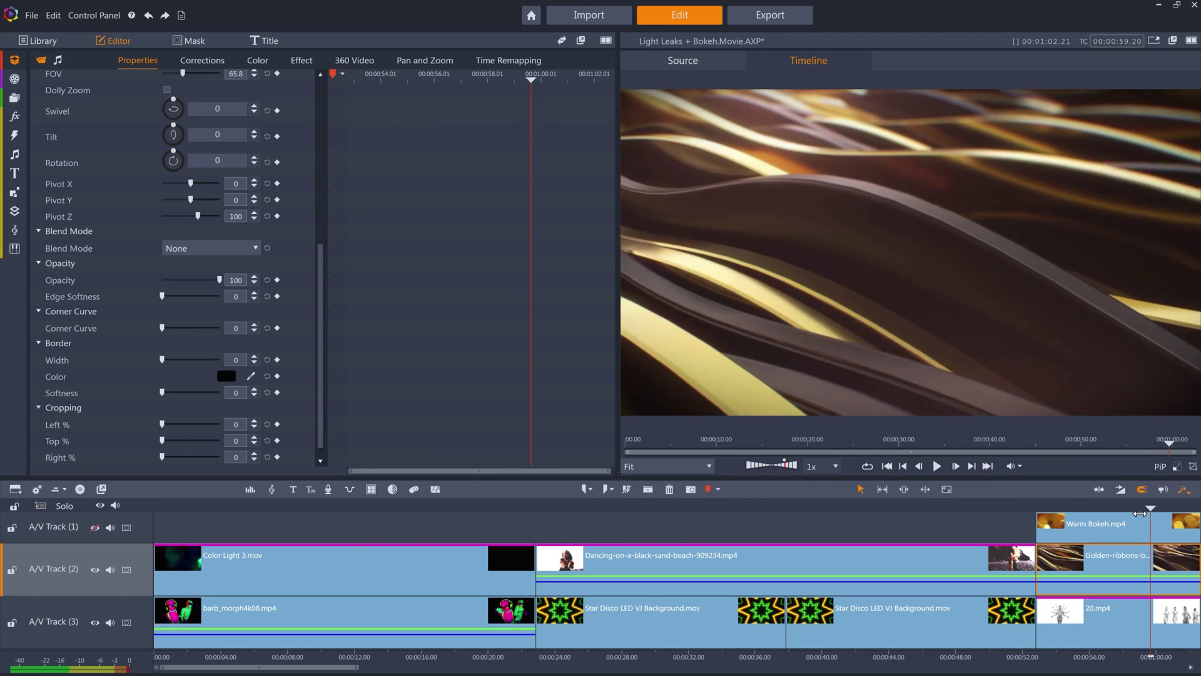
Hide A/V Track (2), preview the dancers clip 20.mp4 at 57.22, and select that clip
left_click(95, 571)
left_click_drag(1070, 512, 1119, 523)
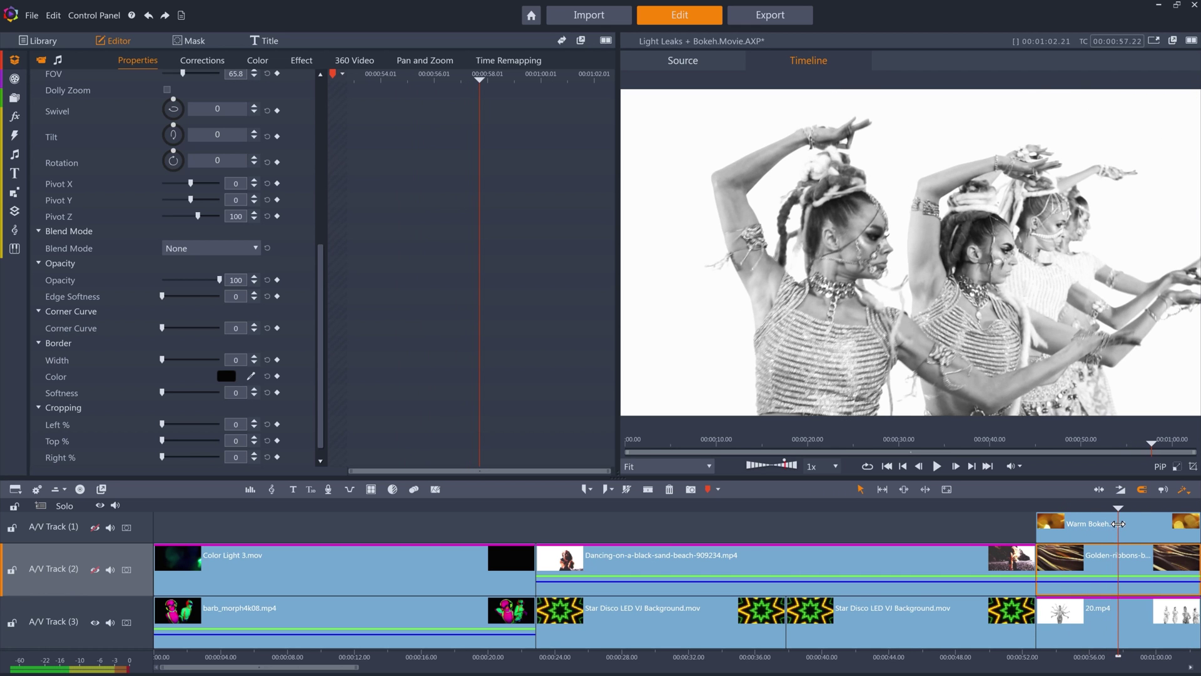
left_click(1099, 628)
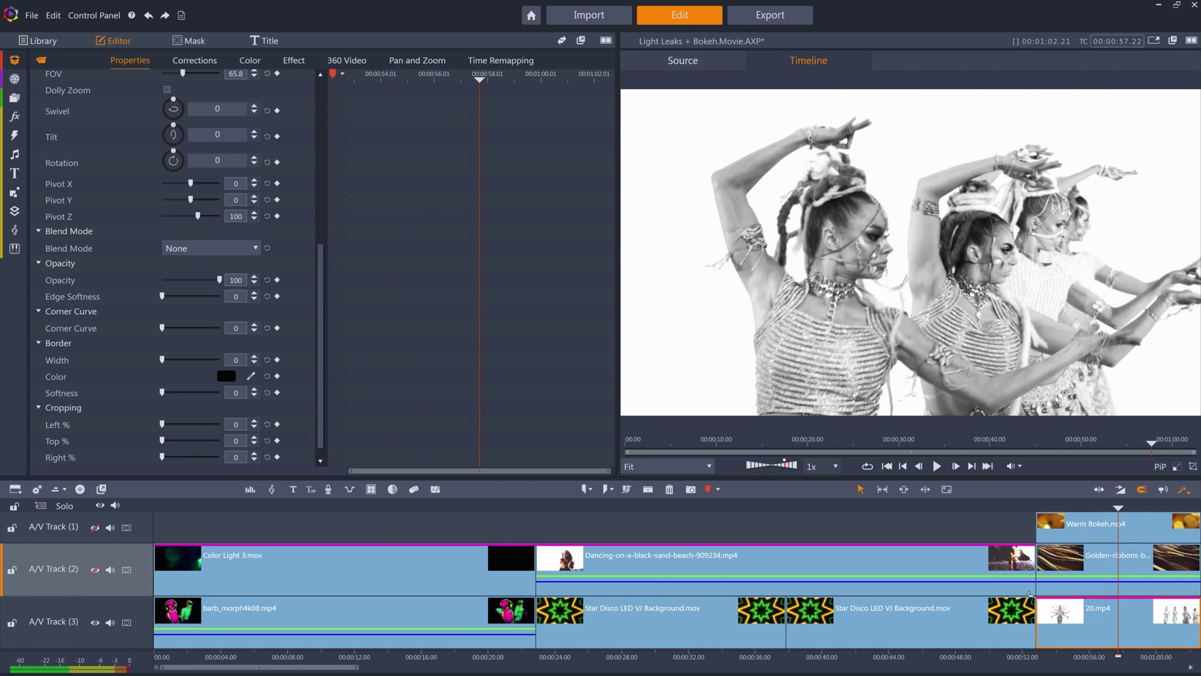
Show A/V Track (2), set the golden ribbons clip's blend mode to Screen, and scrub the result to 58.25
left_click(1068, 560)
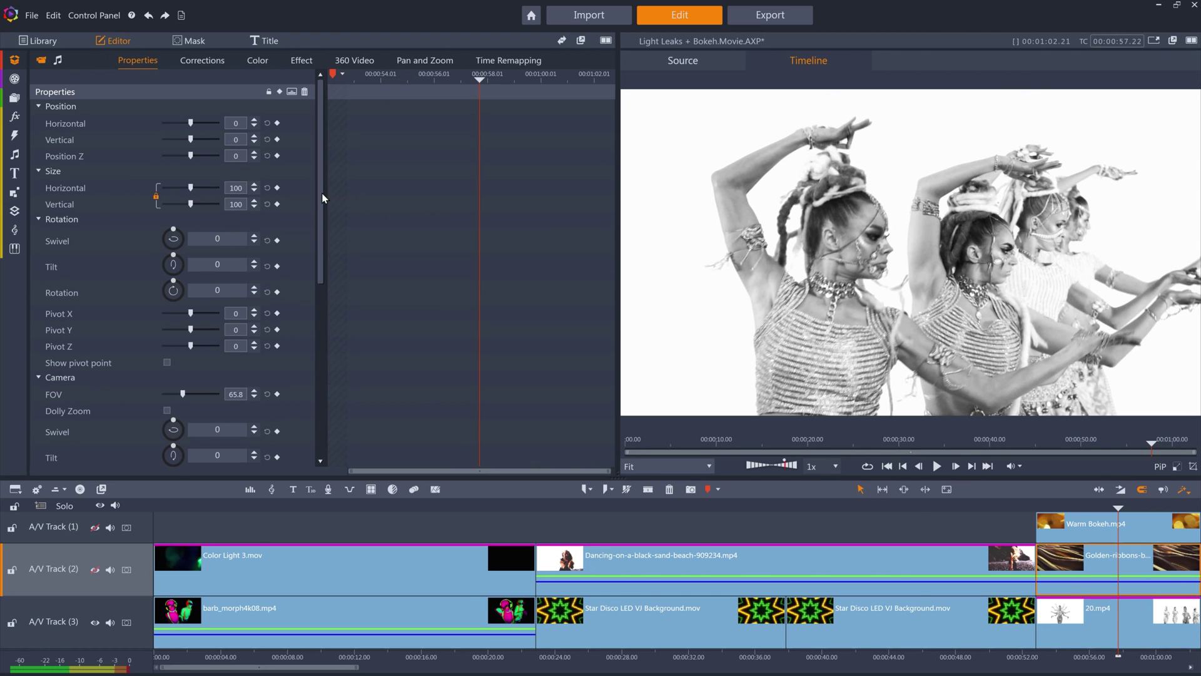
scroll(324, 199, "down", 5)
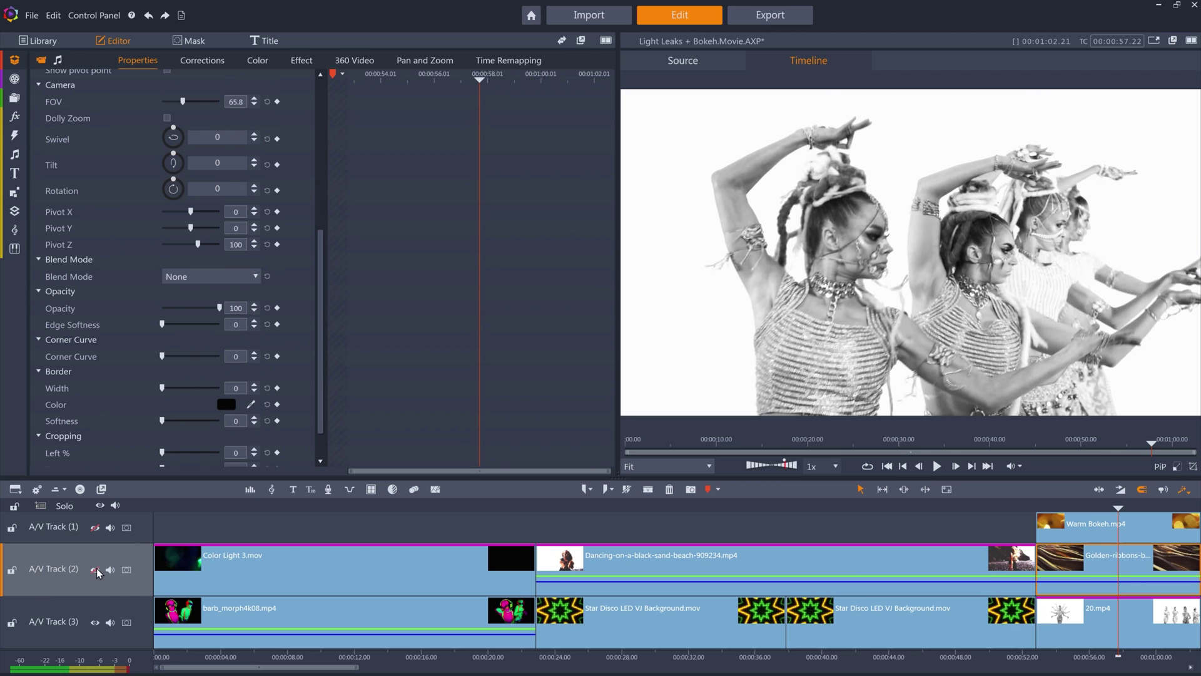
left_click(95, 570)
left_click(202, 277)
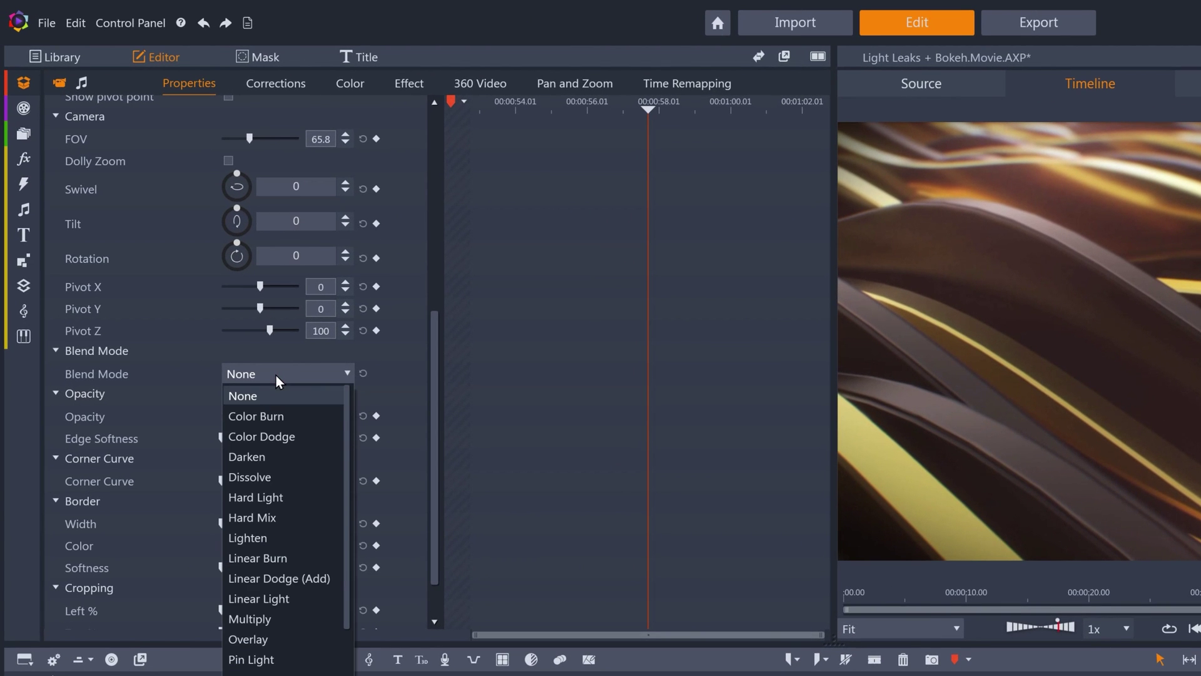
scroll(271, 650, "down", 1)
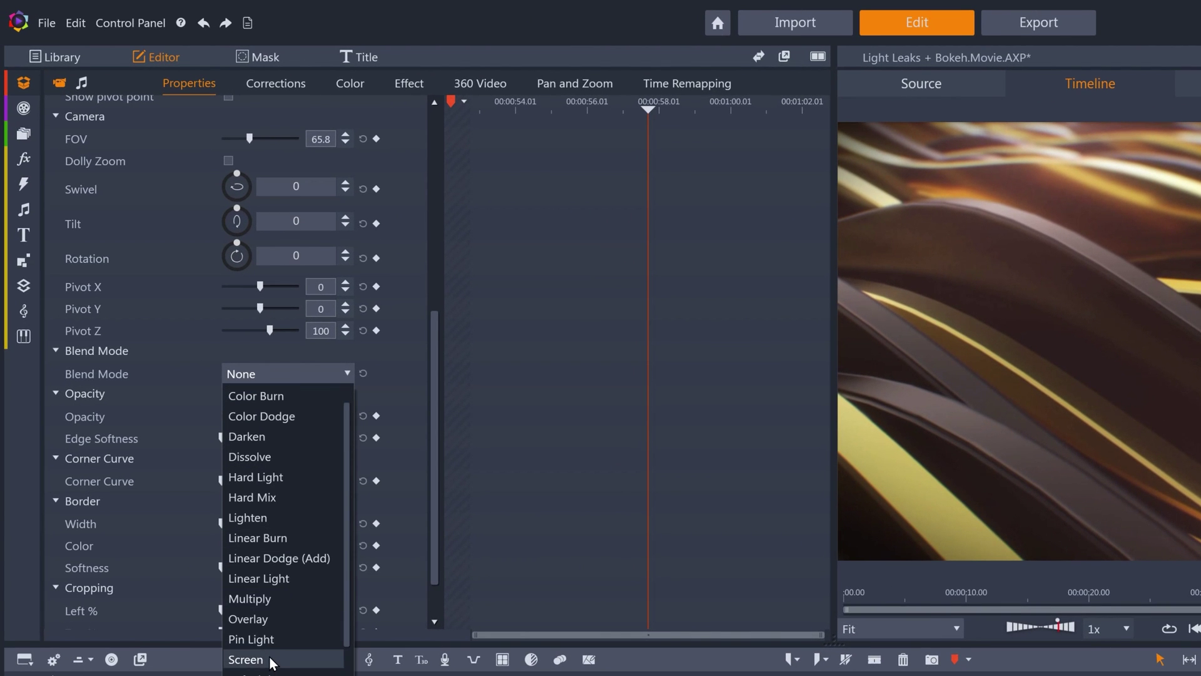
left_click(271, 660)
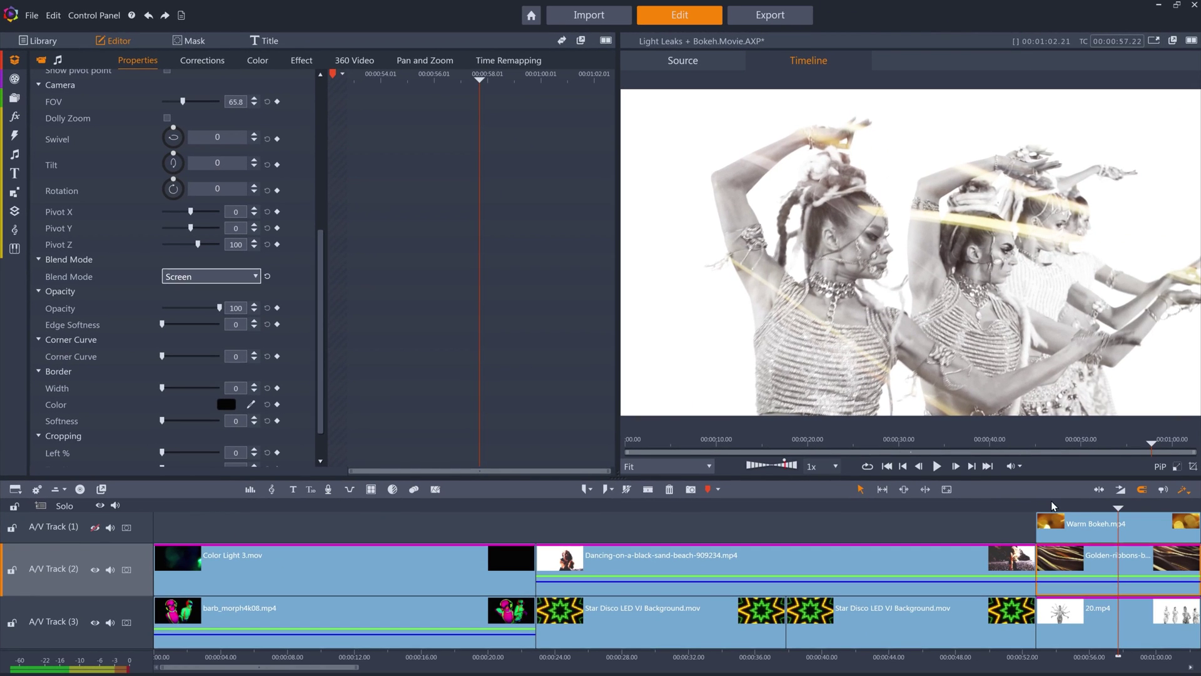
left_click_drag(1051, 505, 1137, 506)
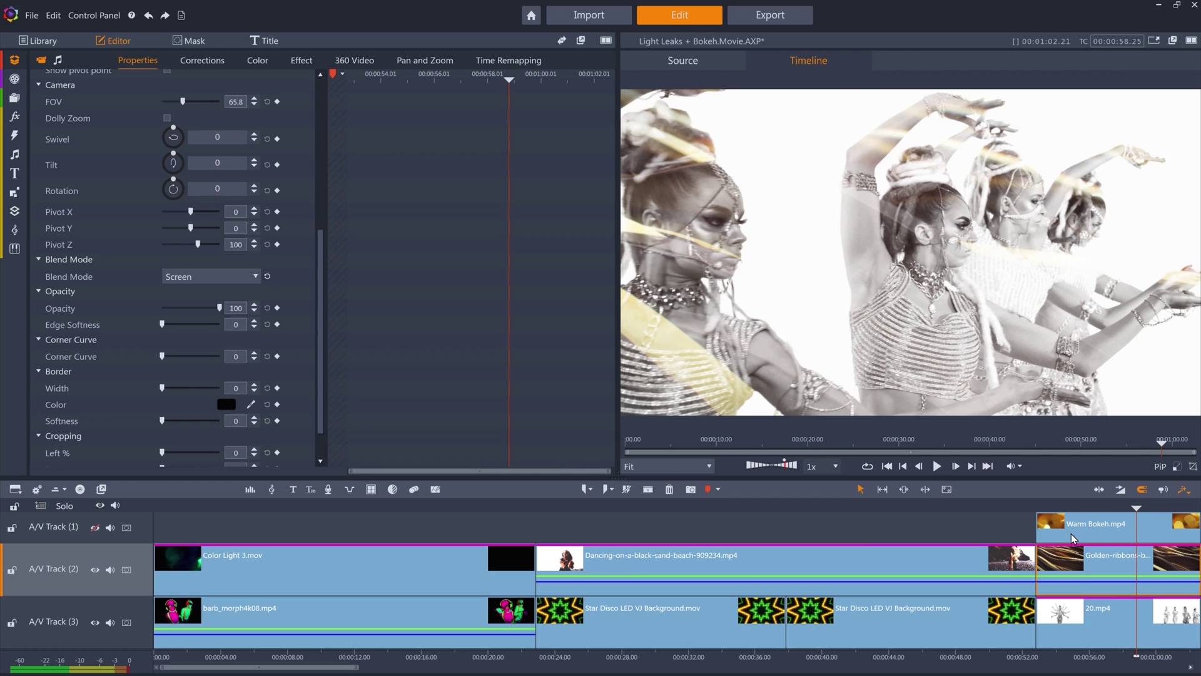
Examine the Basic color settings of the 20.mp4 clip alongside the blended timeline preview
left_click(1090, 618)
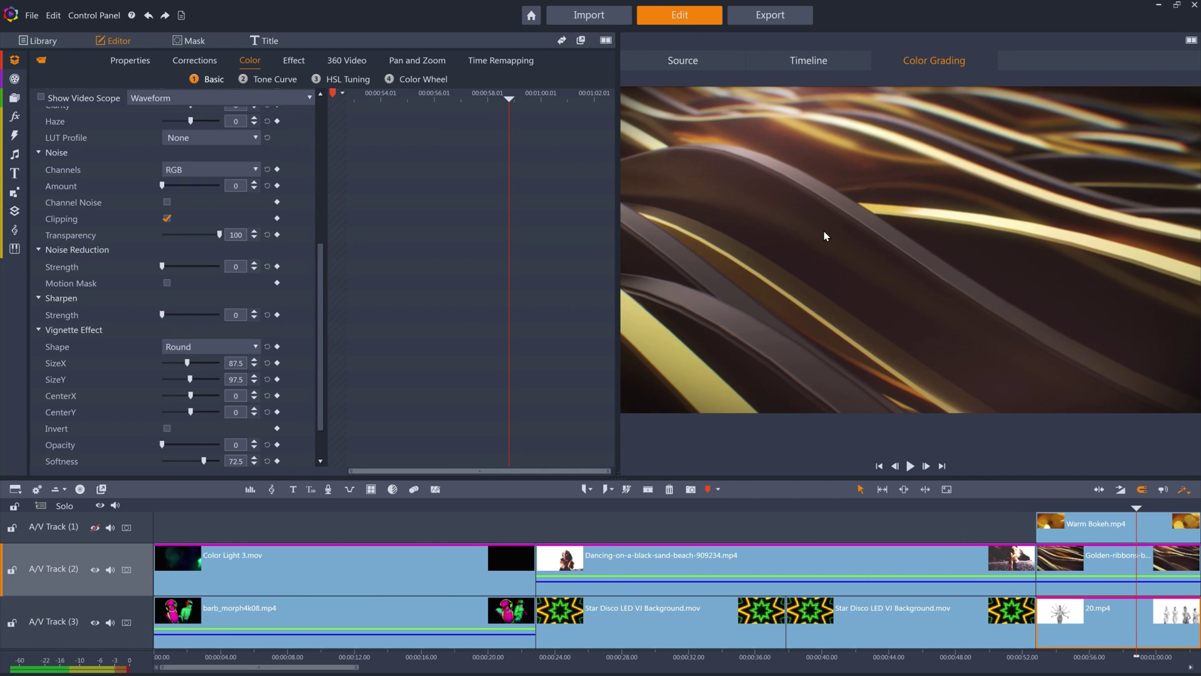
left_click(774, 63)
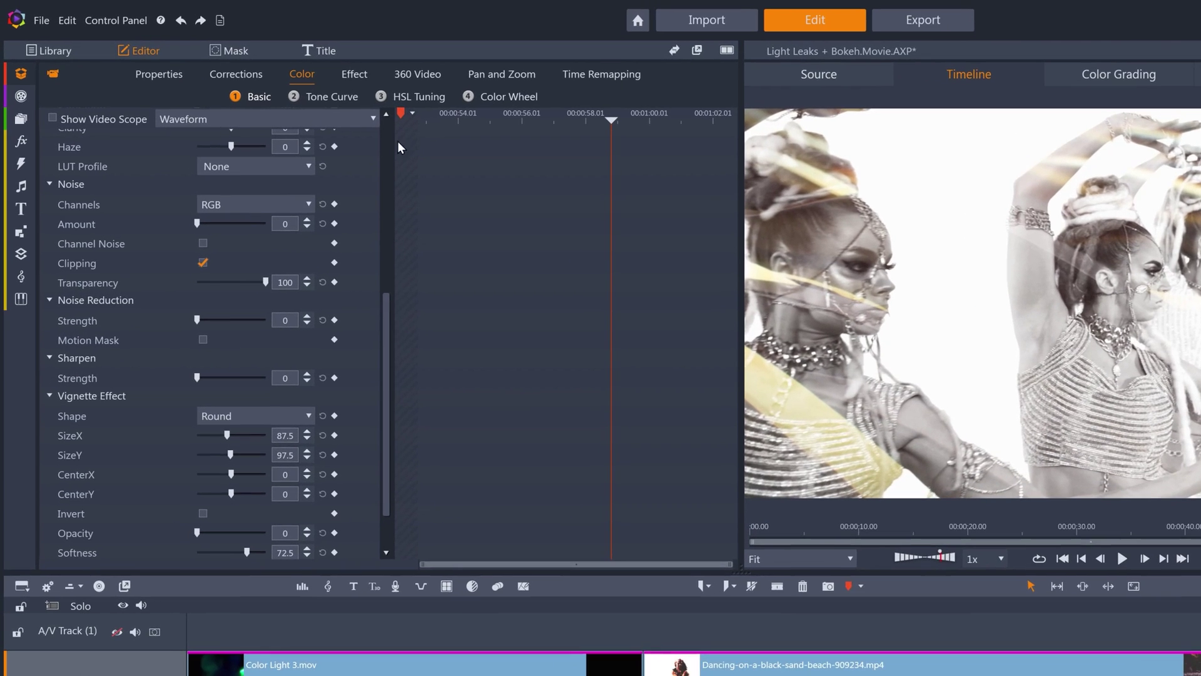
left_click(319, 119)
mouse_move(384, 144)
left_mouse_down()
mouse_move(385, 225)
mouse_move(392, 153)
left_mouse_up()
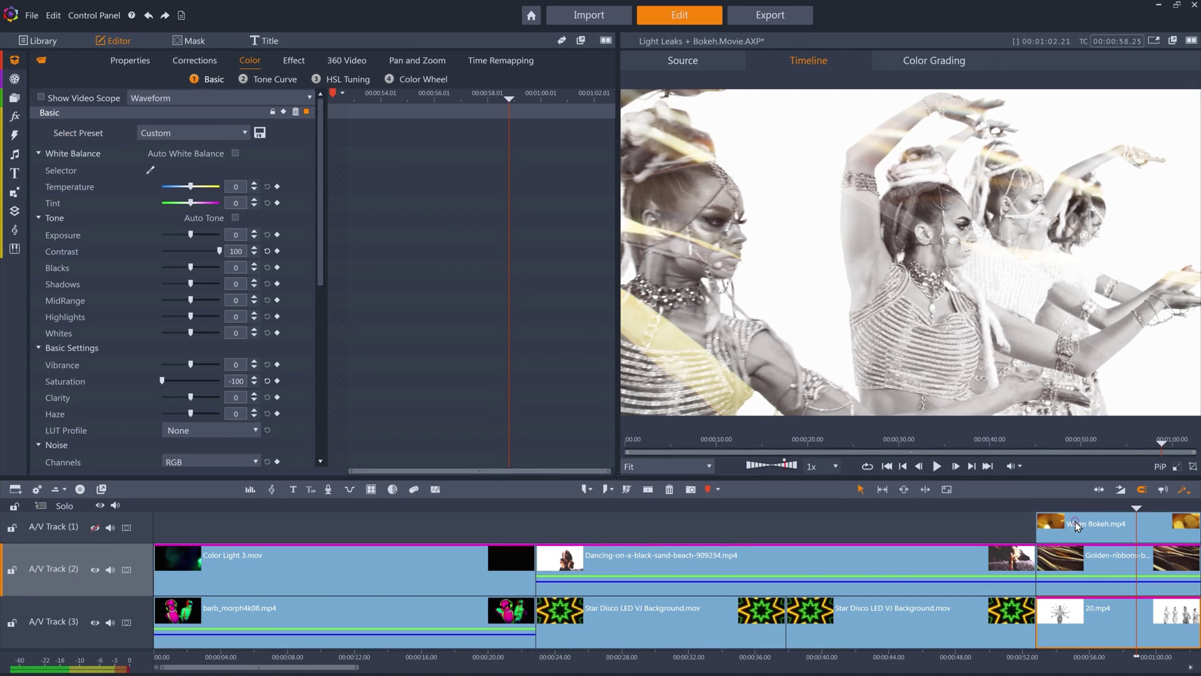
Select the Warm Bokeh.mp4 clip, show A/V Track (1), and scrub to 1:00.01
left_click(1076, 525)
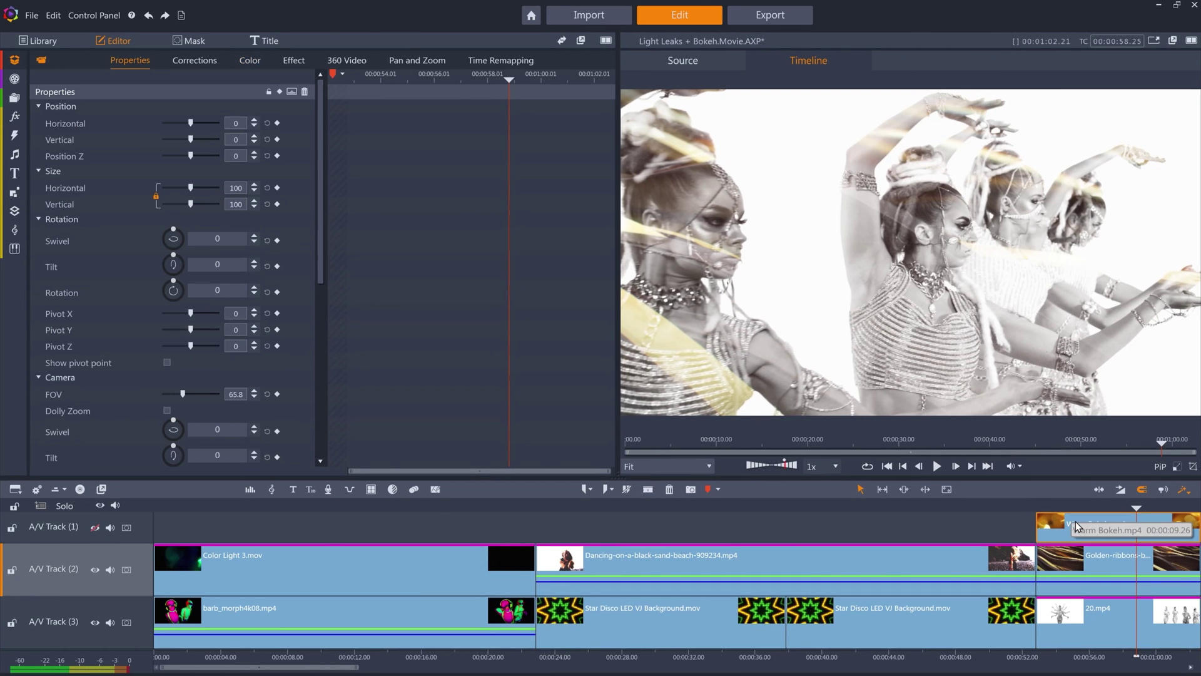
left_click(95, 528)
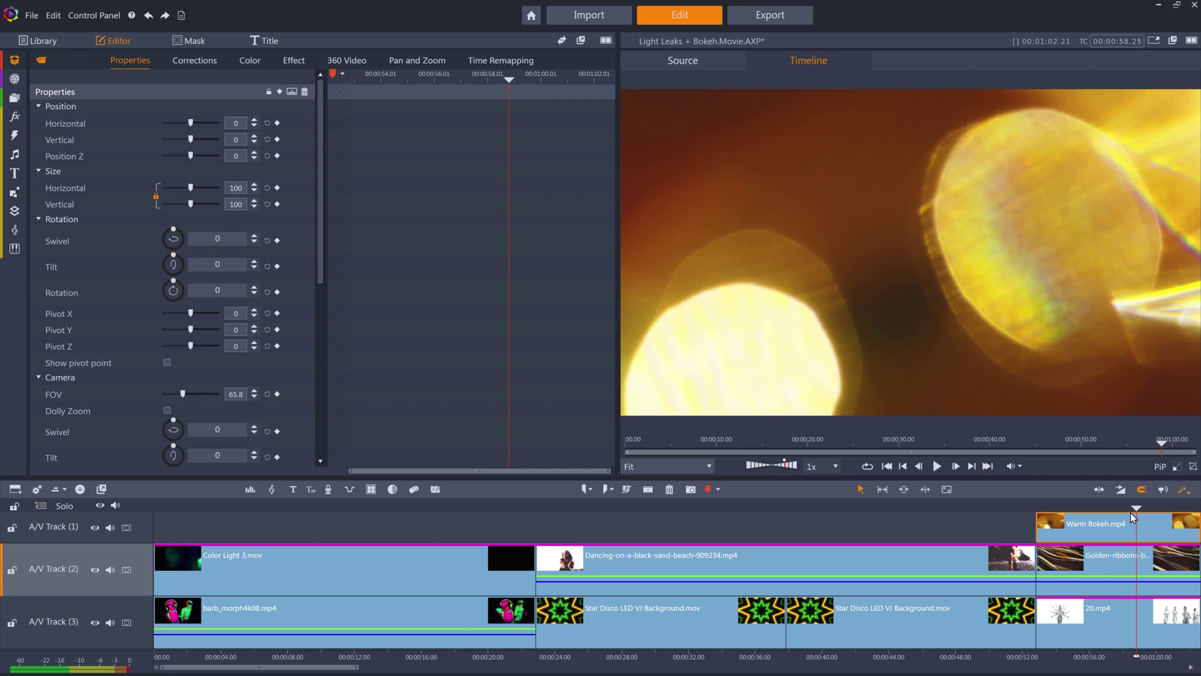
left_click_drag(1137, 506, 1155, 507)
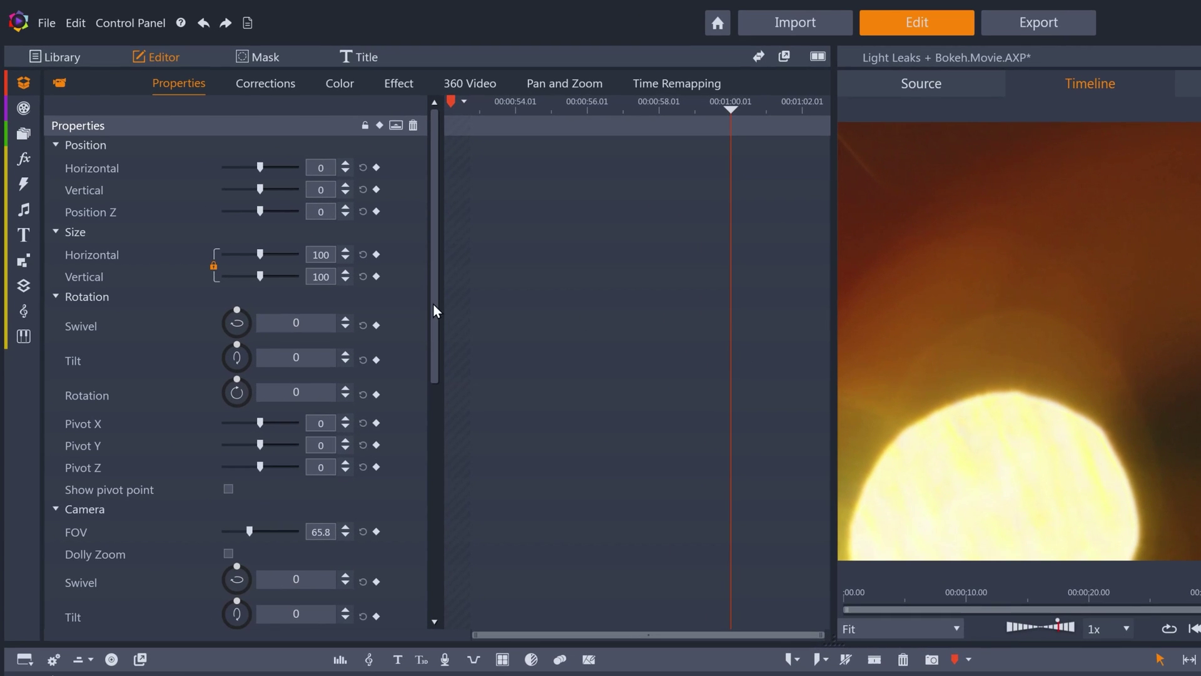
Set the Warm Bokeh.mp4 clip's blend mode to Overlay and scrub through the combined result
left_click_drag(324, 232, 330, 375)
scroll(443, 494, "down", 1)
left_click(268, 374)
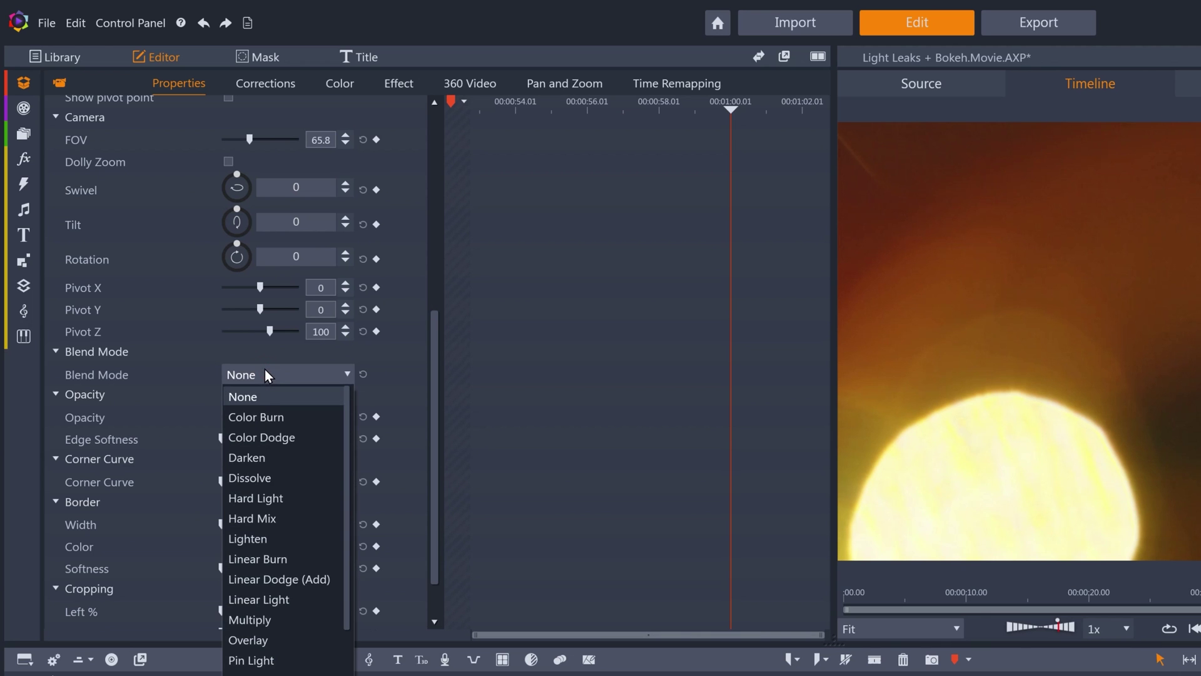
left_click(283, 633)
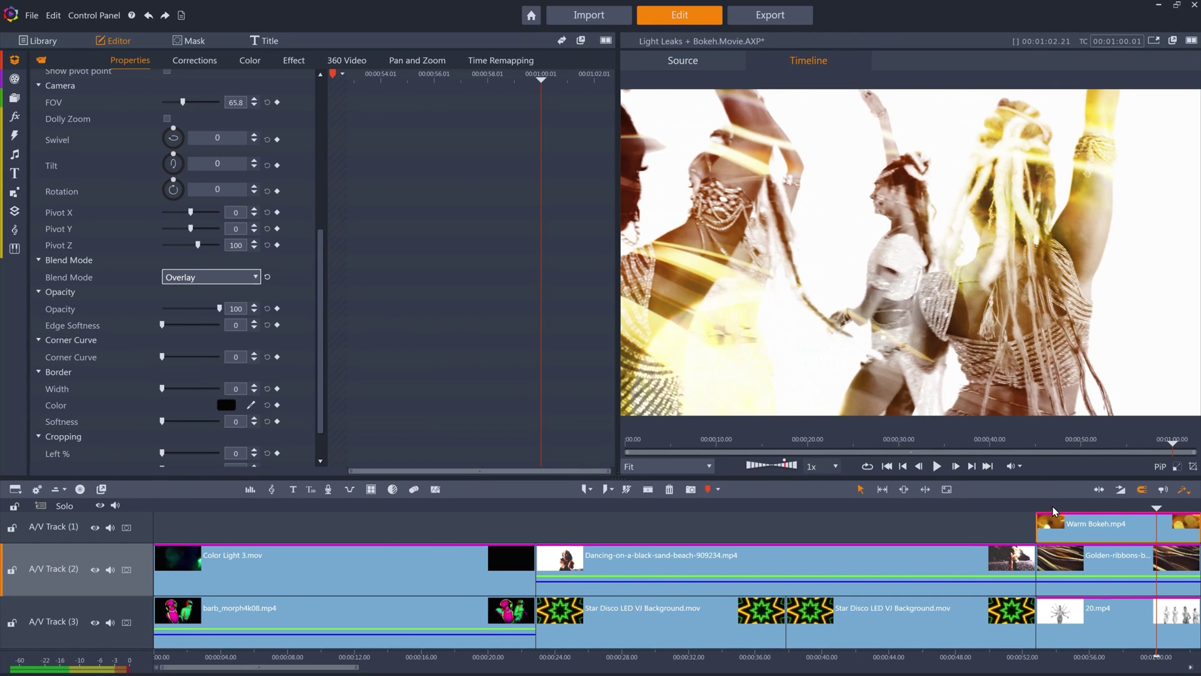
left_click_drag(1054, 510, 1119, 506)
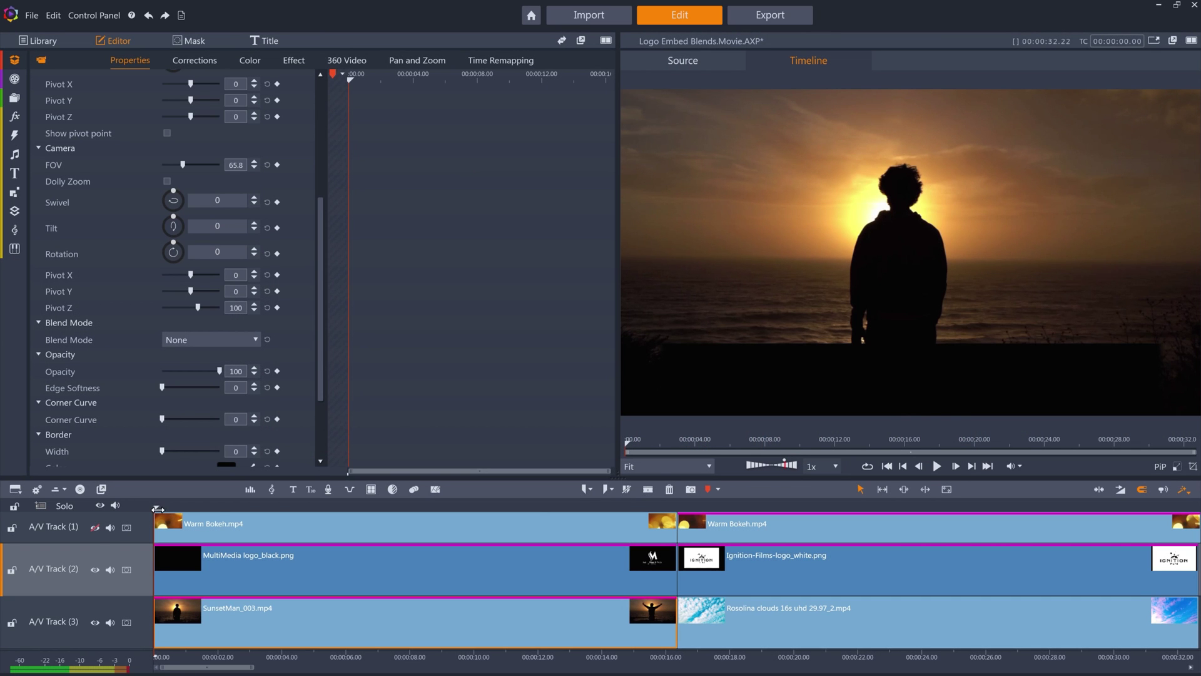
Move the playhead to 1.14 and set the MultiMedia logo_black.png clip's blend mode to Screen
left_click_drag(158, 509, 201, 514)
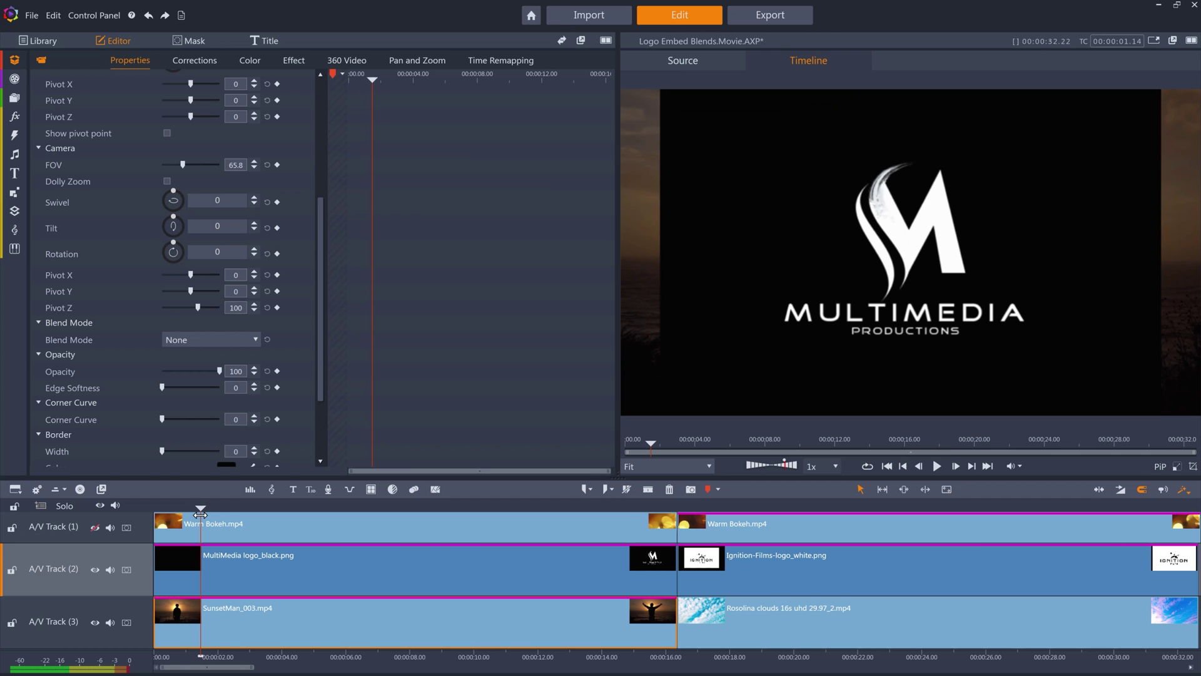
left_click(257, 575)
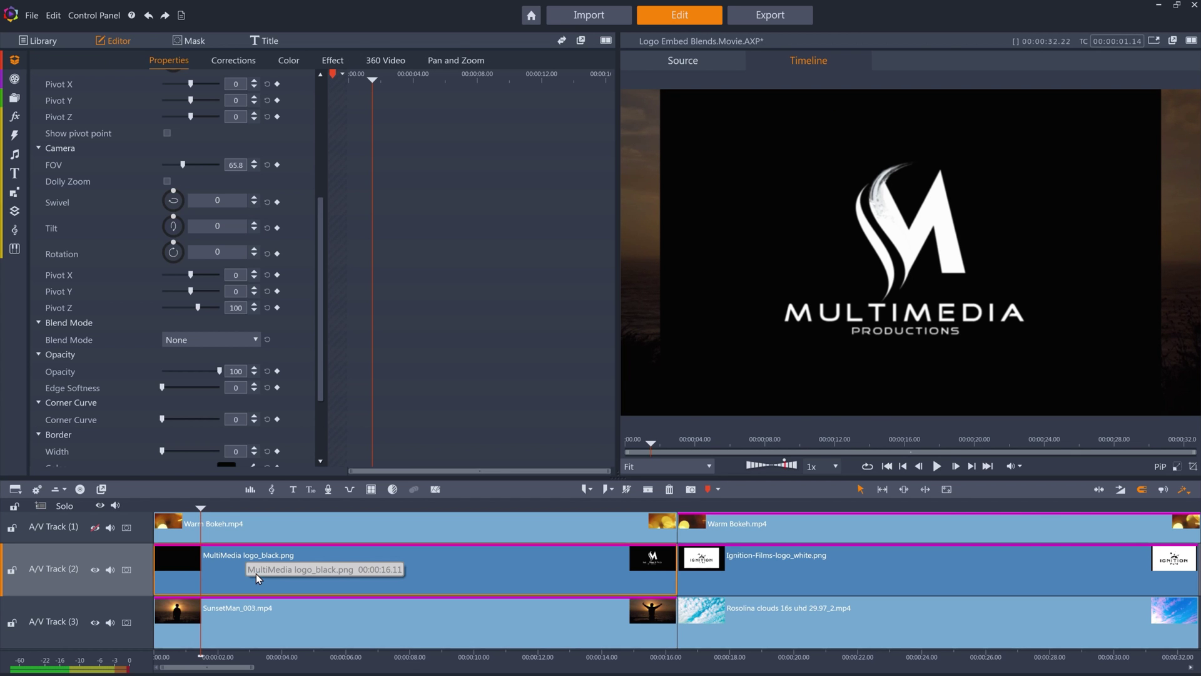
left_click(219, 346)
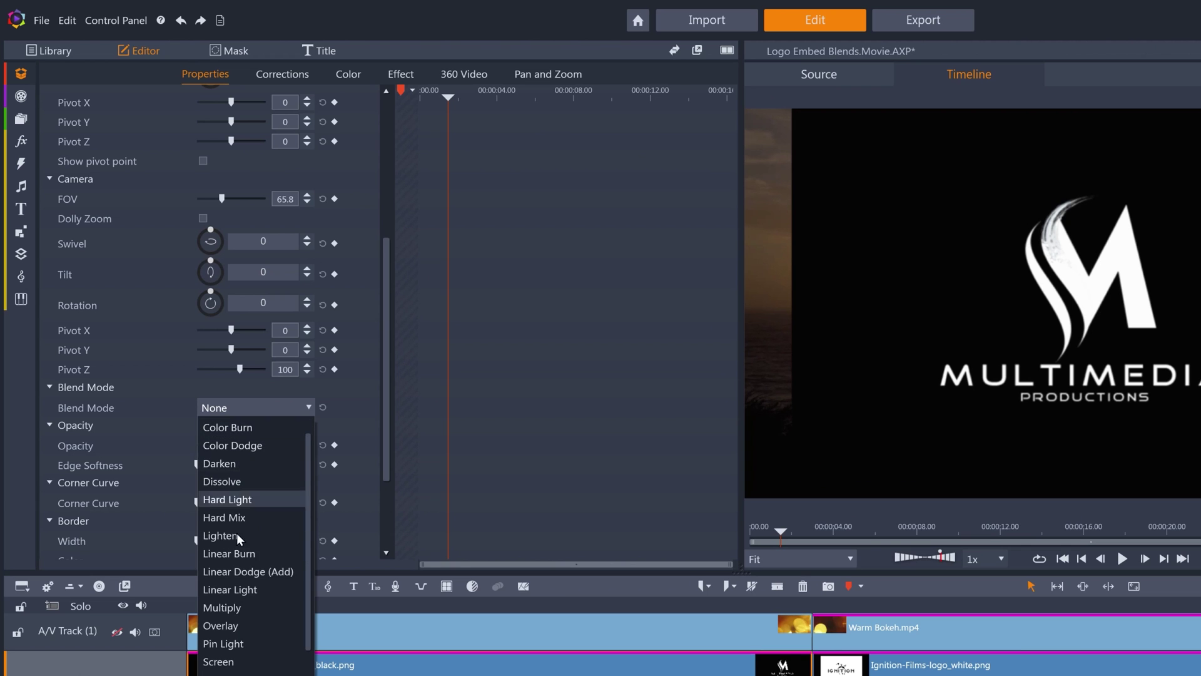
left_click(236, 662)
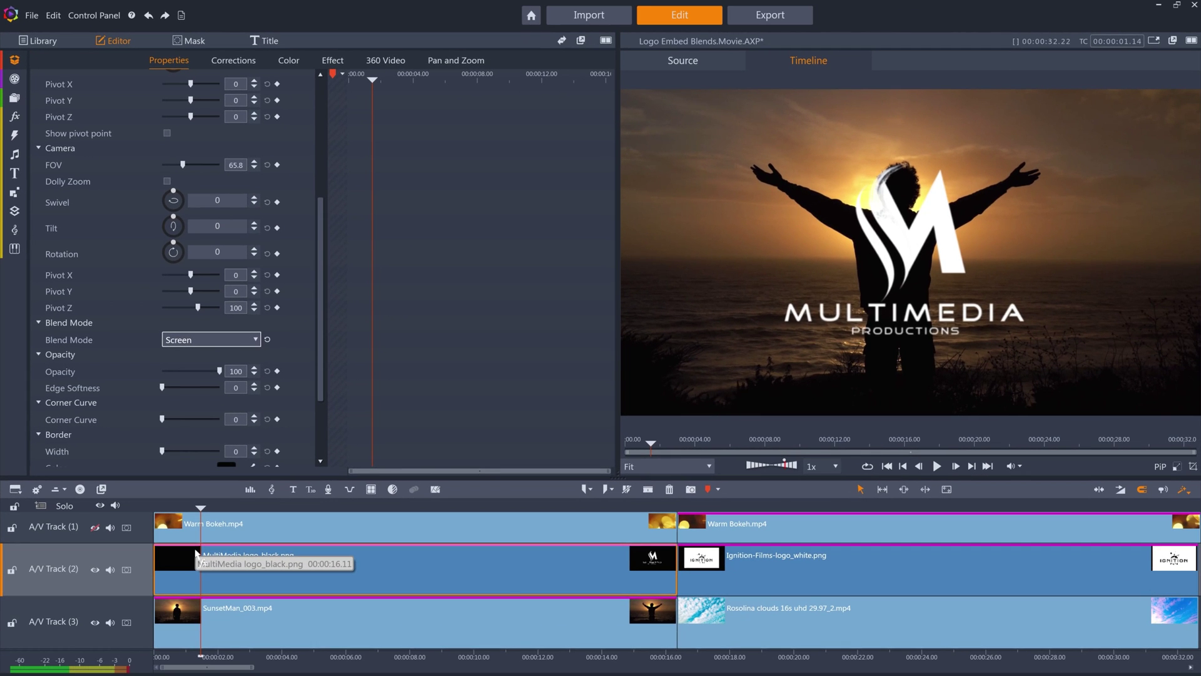
Show A/V Track (1) and set the first Warm Bokeh.mp4 clip's blend mode to Soft Light
left_click(95, 529)
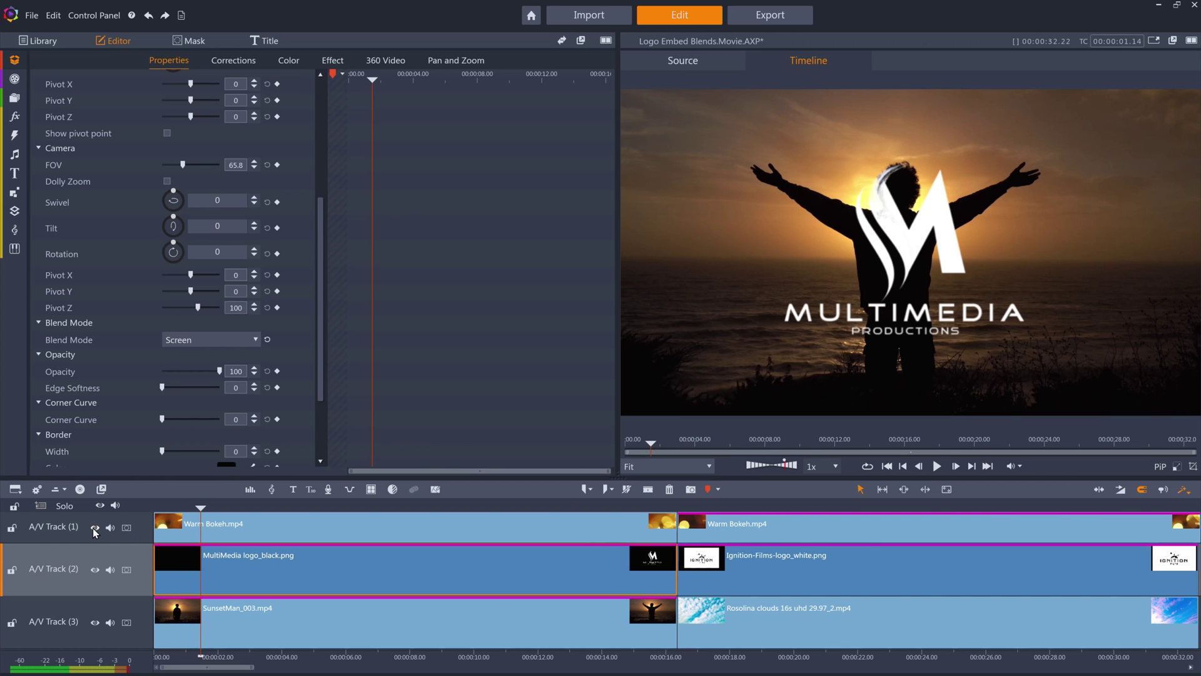
left_click(258, 533)
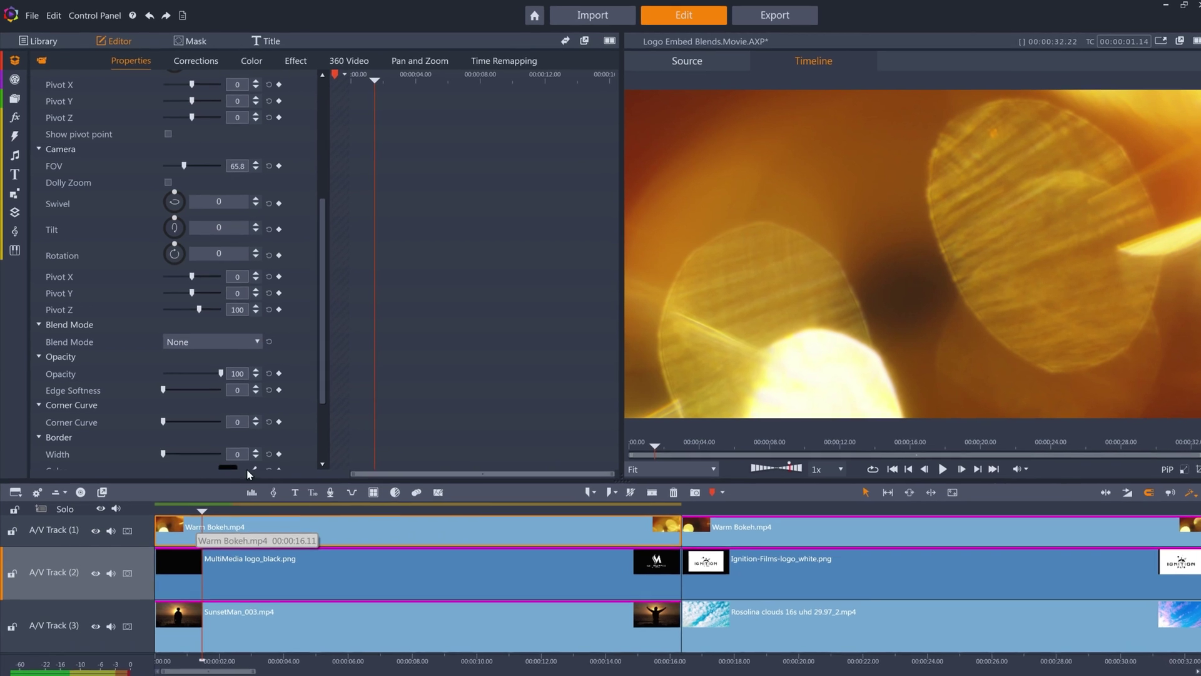
left_click(220, 338)
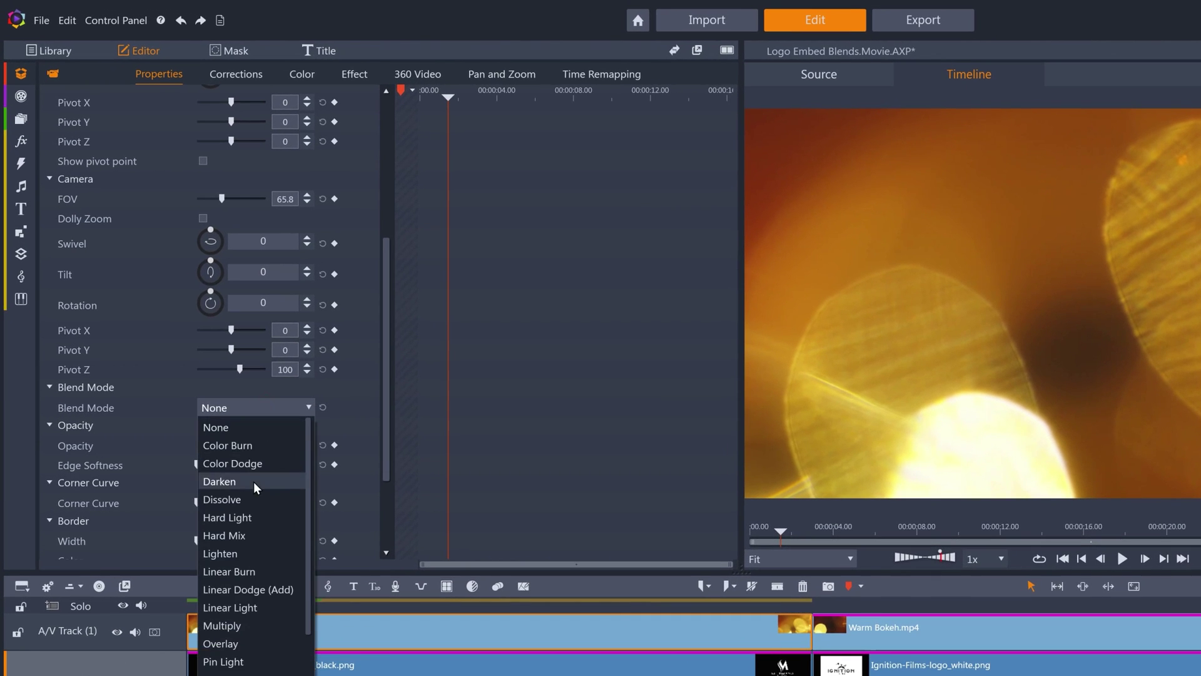
scroll(253, 490, "down", 1)
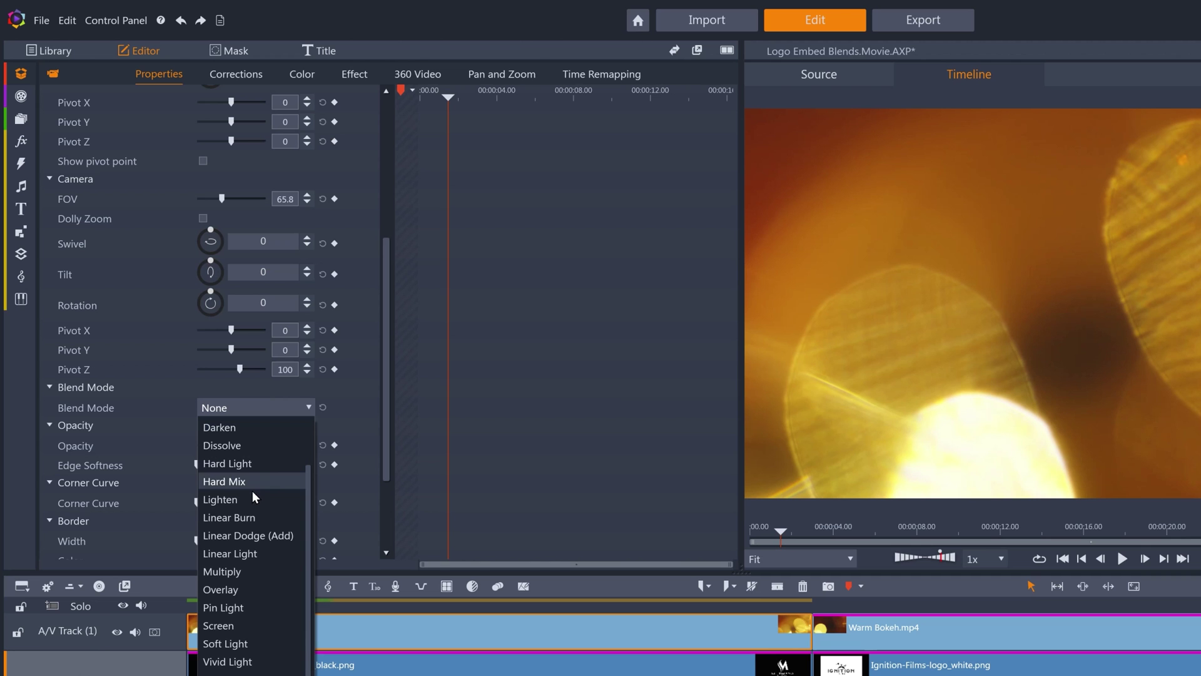
left_click(246, 648)
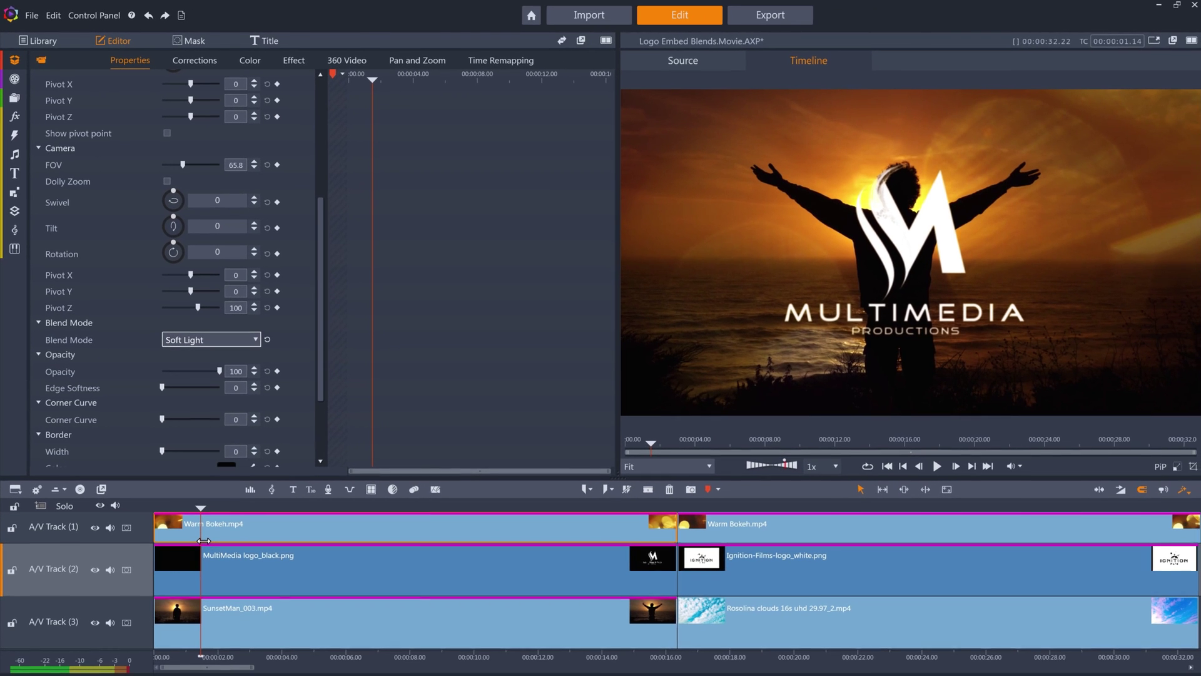
Play the MultiMedia logo composite from the start of the timeline to 14.22
left_click_drag(201, 508, 130, 509)
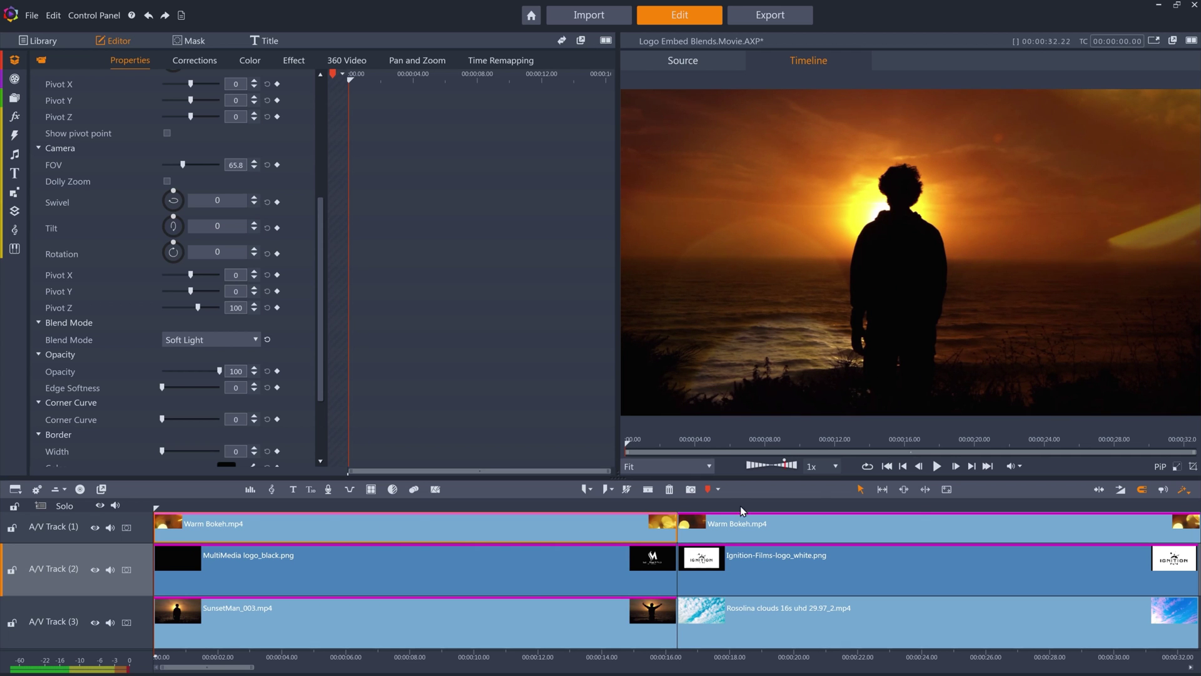
left_click(937, 467)
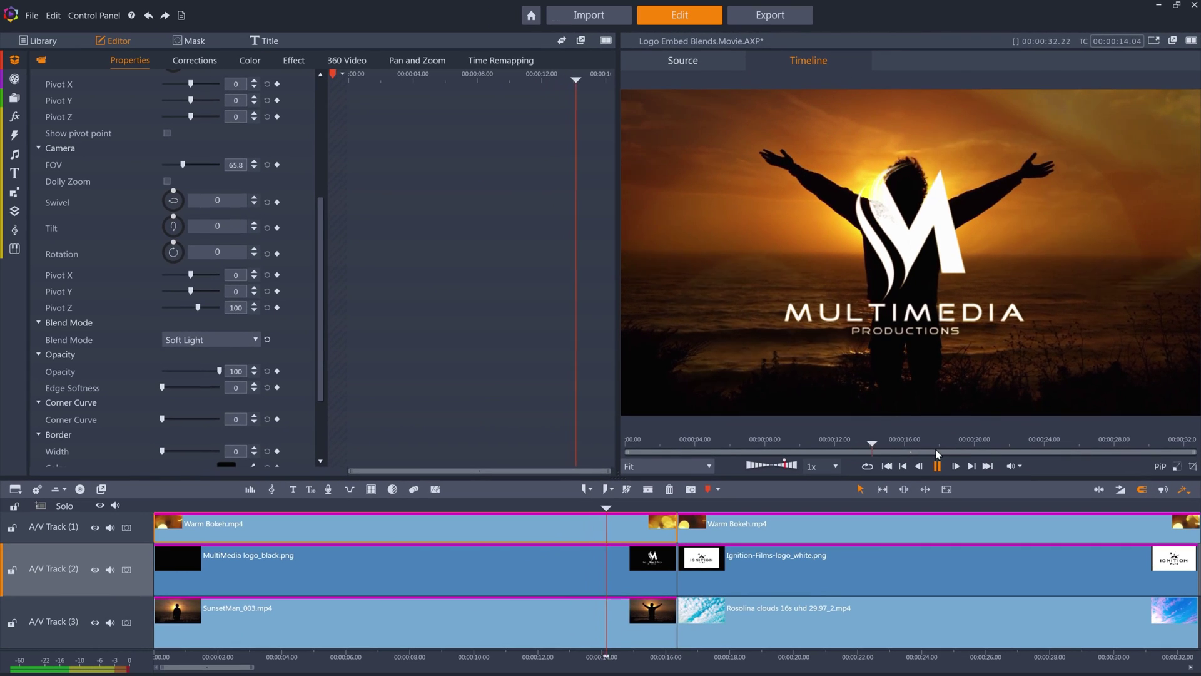
left_click(848, 618)
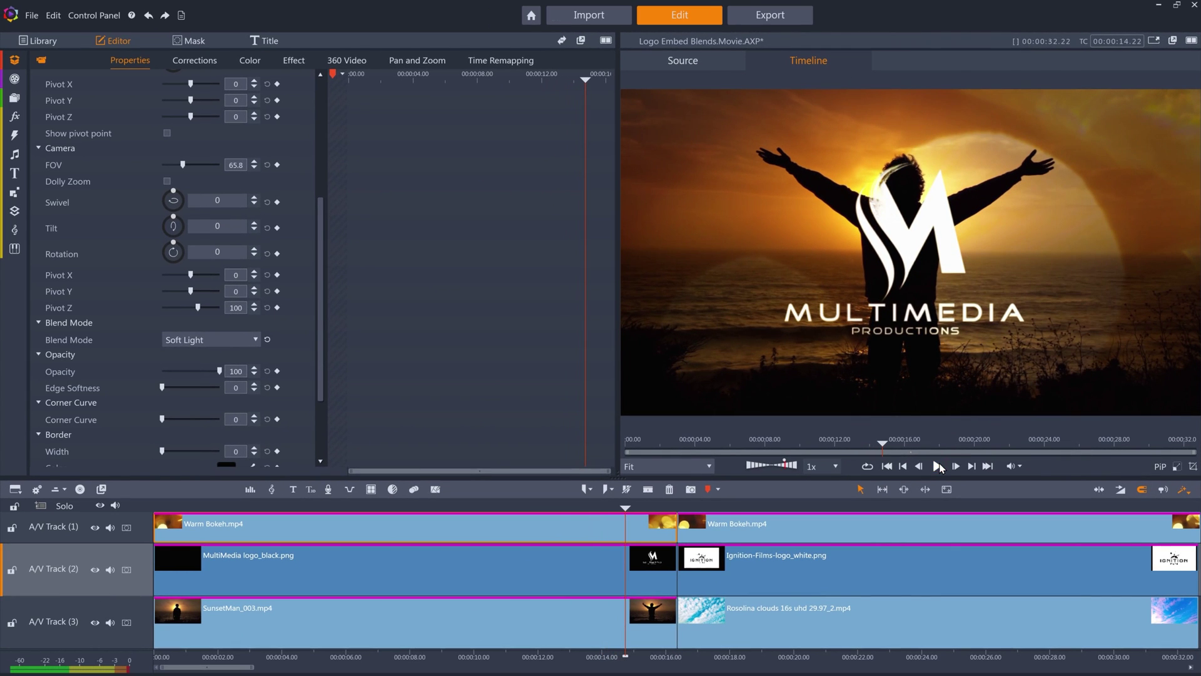
Check the second Warm Bokeh.mp4 clip's blend mode and choose Multiply for the Ignition-Films-logo_white.png clip
left_click(858, 533)
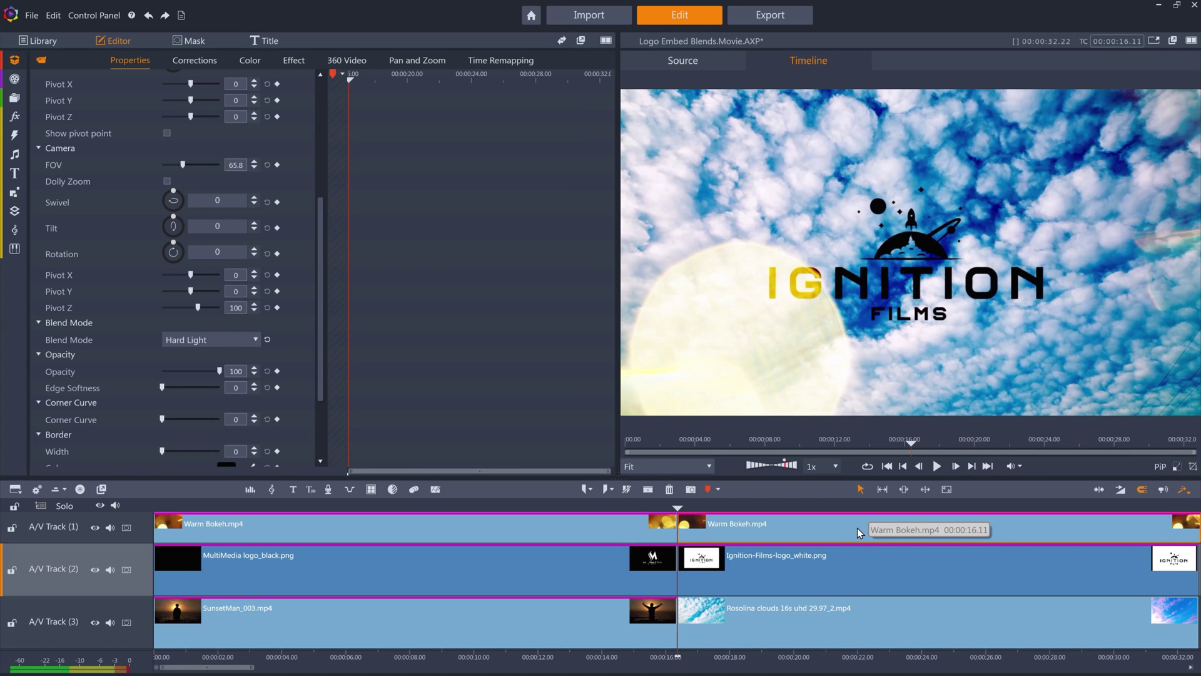
left_click(804, 583)
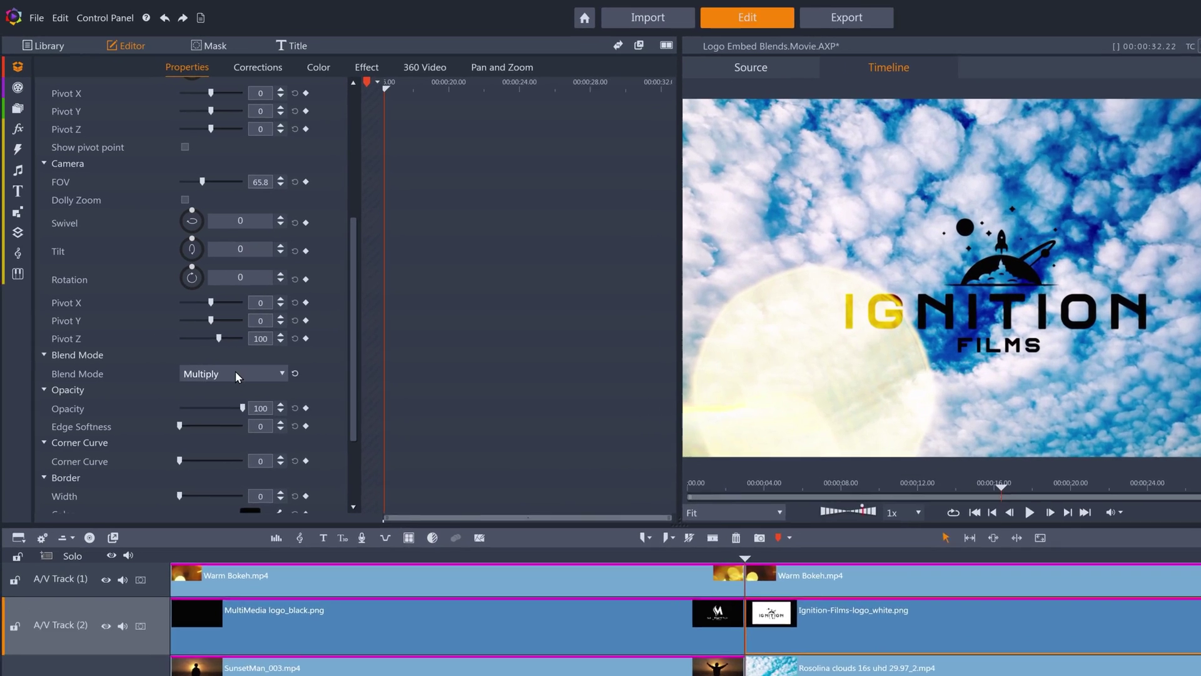
left_click(212, 336)
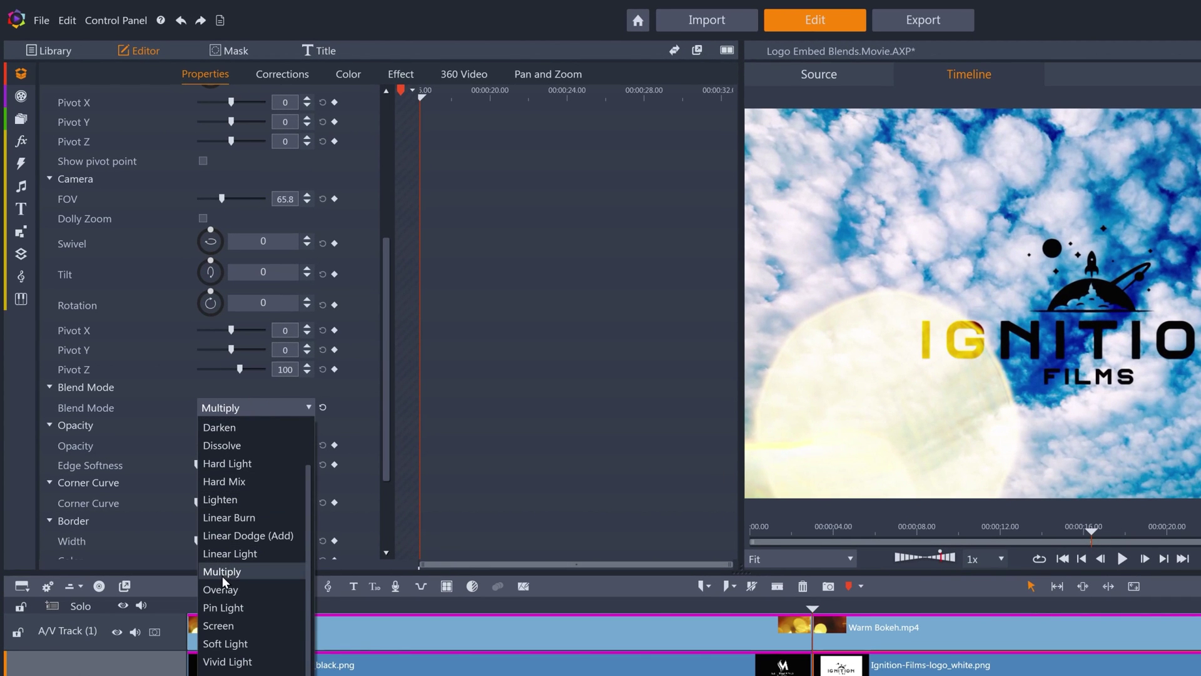
left_click(224, 572)
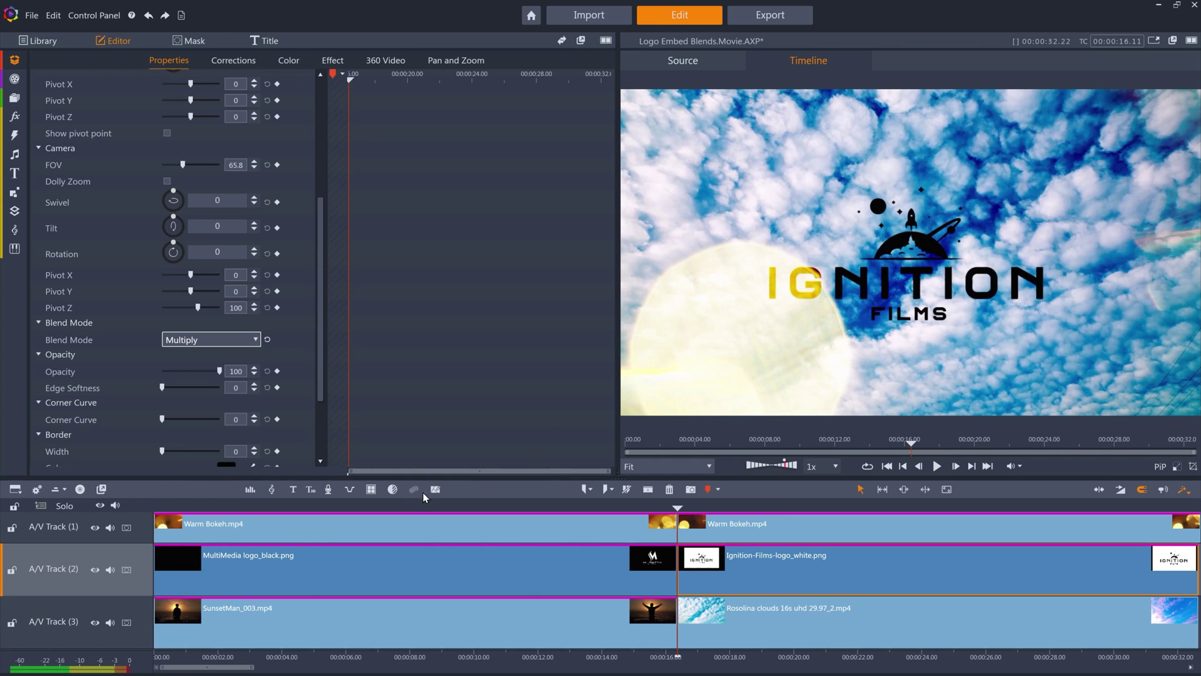
left_click(791, 530)
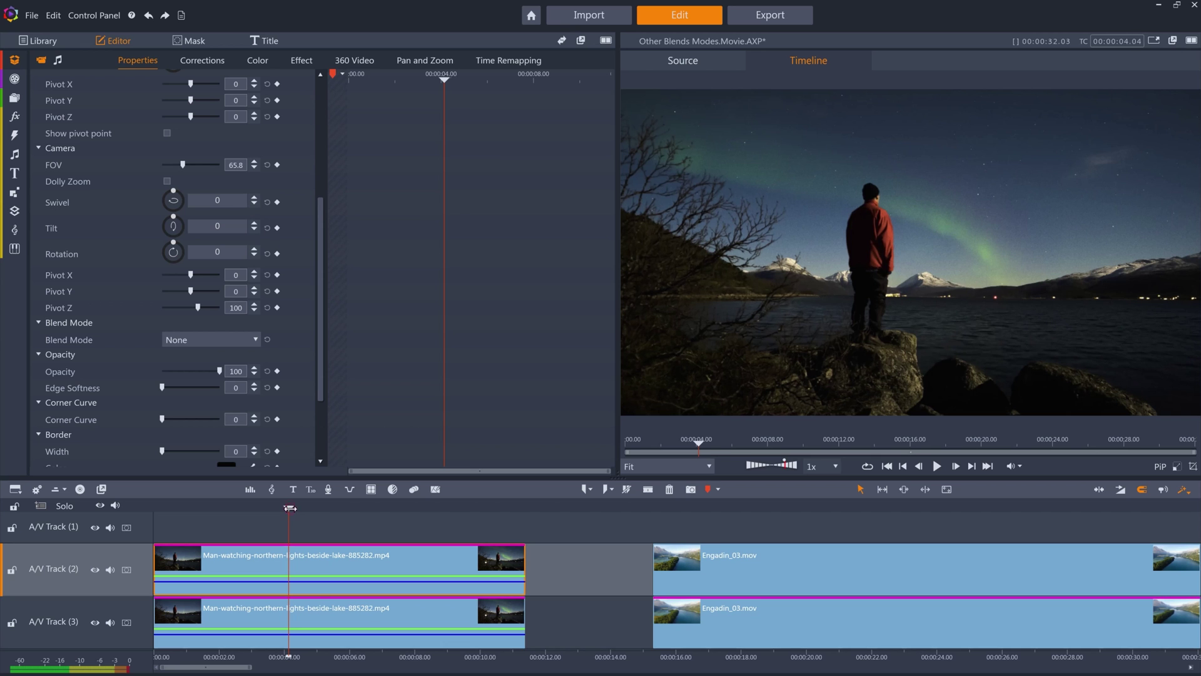
Move the playhead to 4.01 and set the northern lights clip on A/V Track (2) to the Hard Mix blend mode
mouse_move(290, 508)
left_mouse_down()
mouse_move(394, 508)
mouse_move(284, 508)
left_mouse_up()
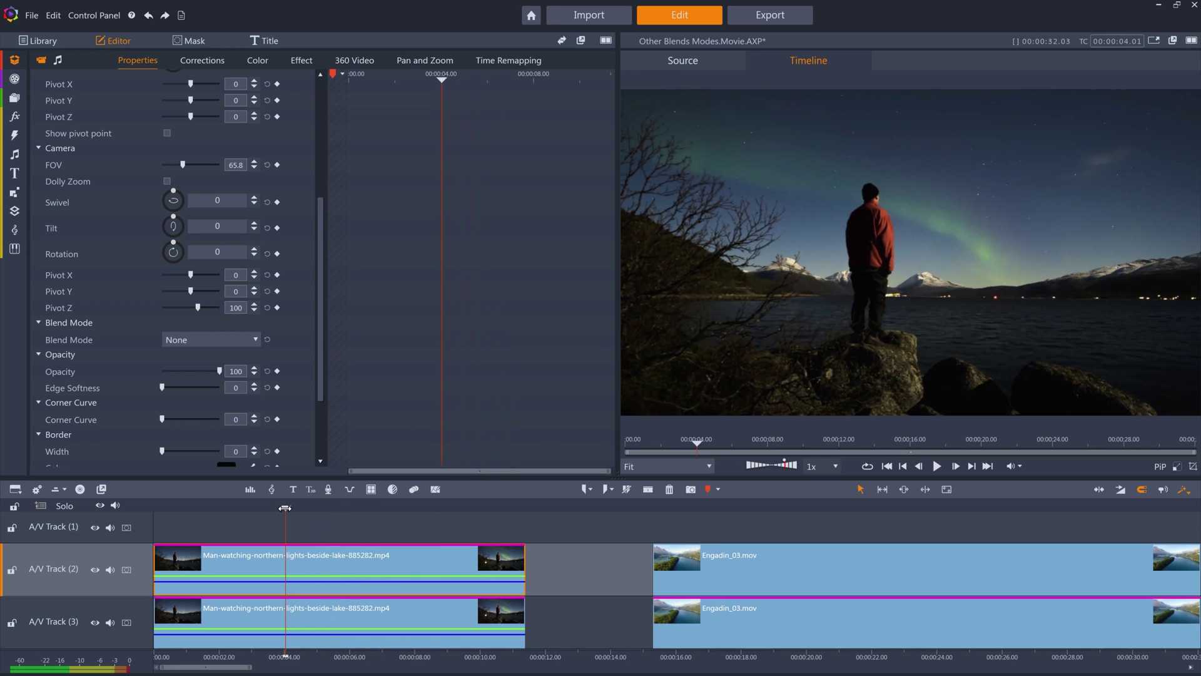
left_click(206, 340)
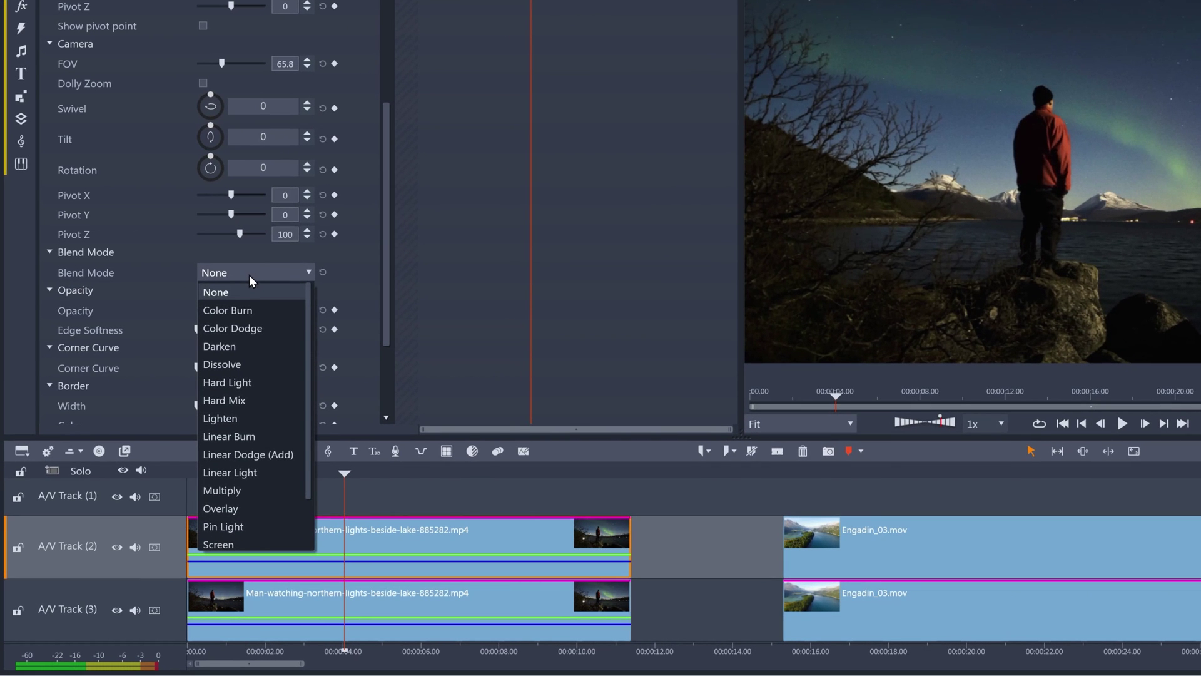
scroll(252, 327, "down", 1)
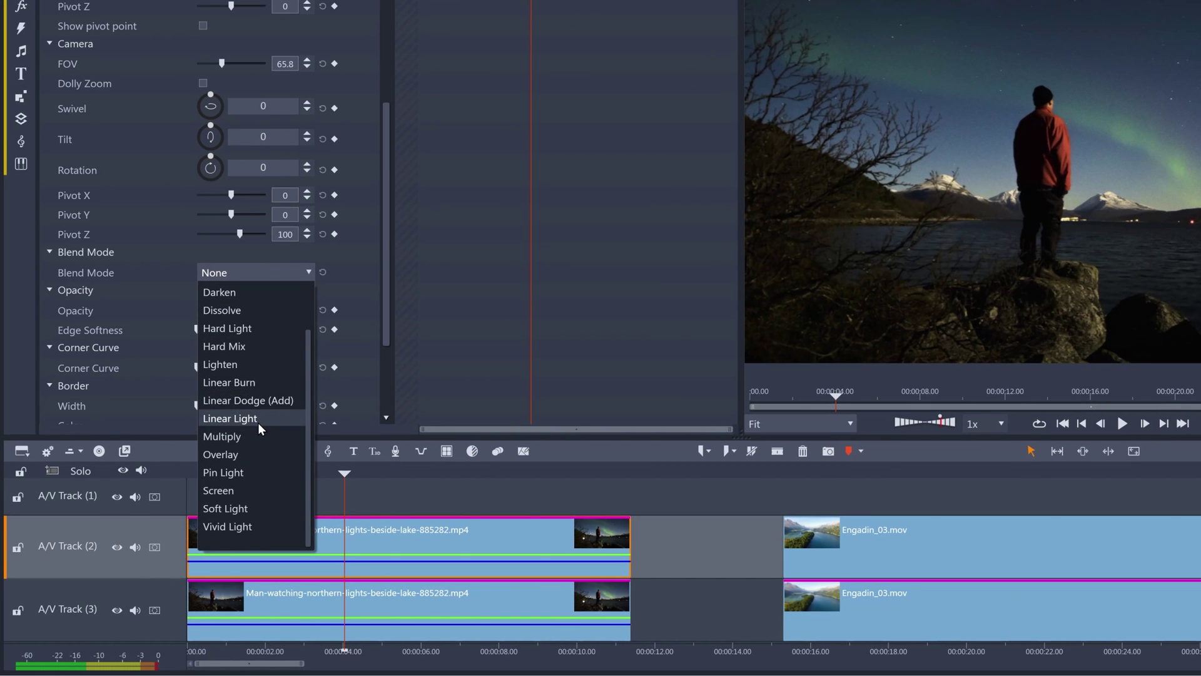
left_click(237, 346)
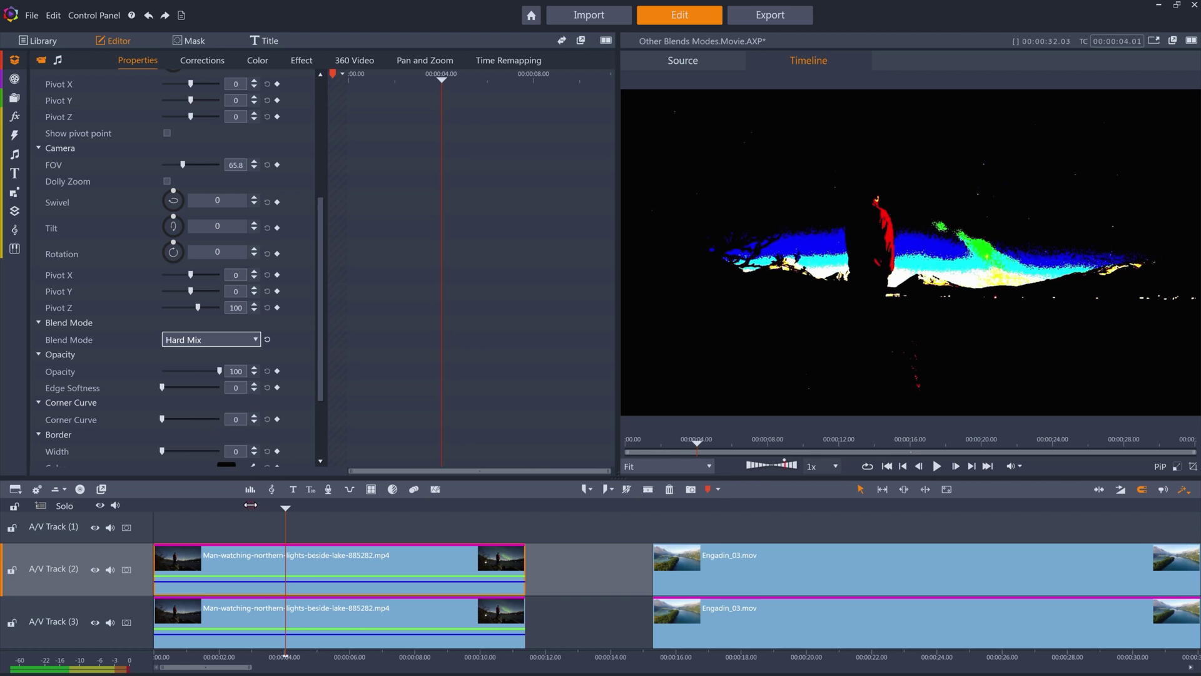
Play the Hard Mix result to 8.19 and compare it with the original by hiding and reshowing A/V Track (3)
left_click(251, 506)
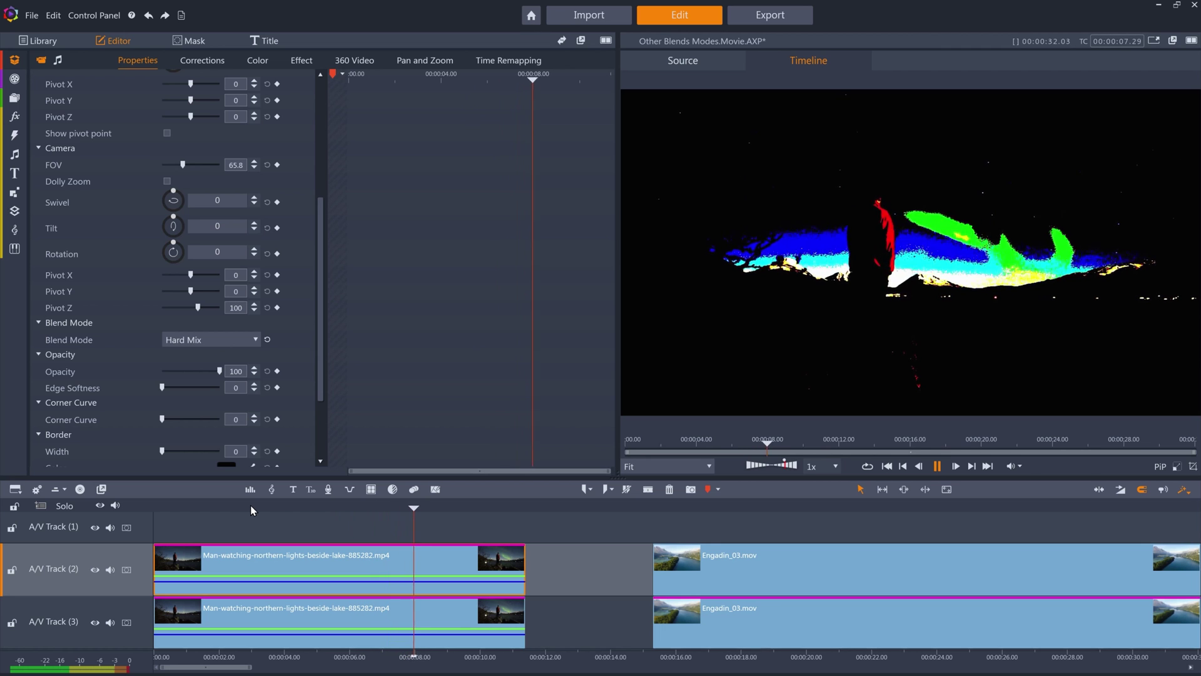
key("space")
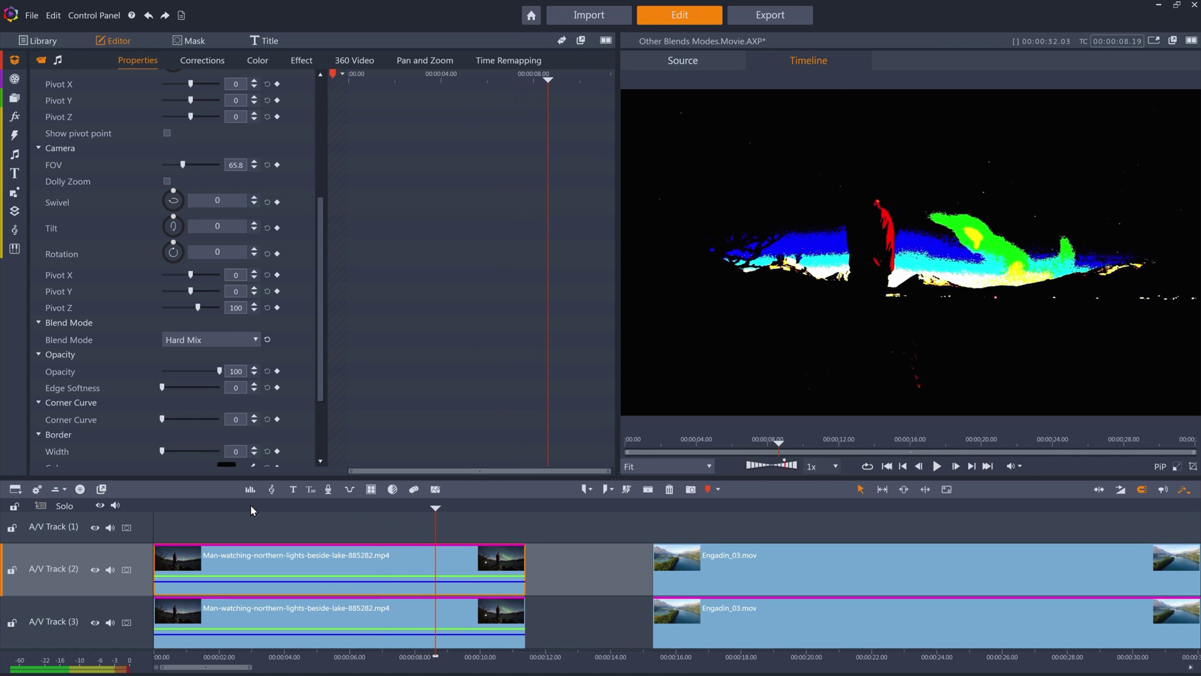
left_click(95, 621)
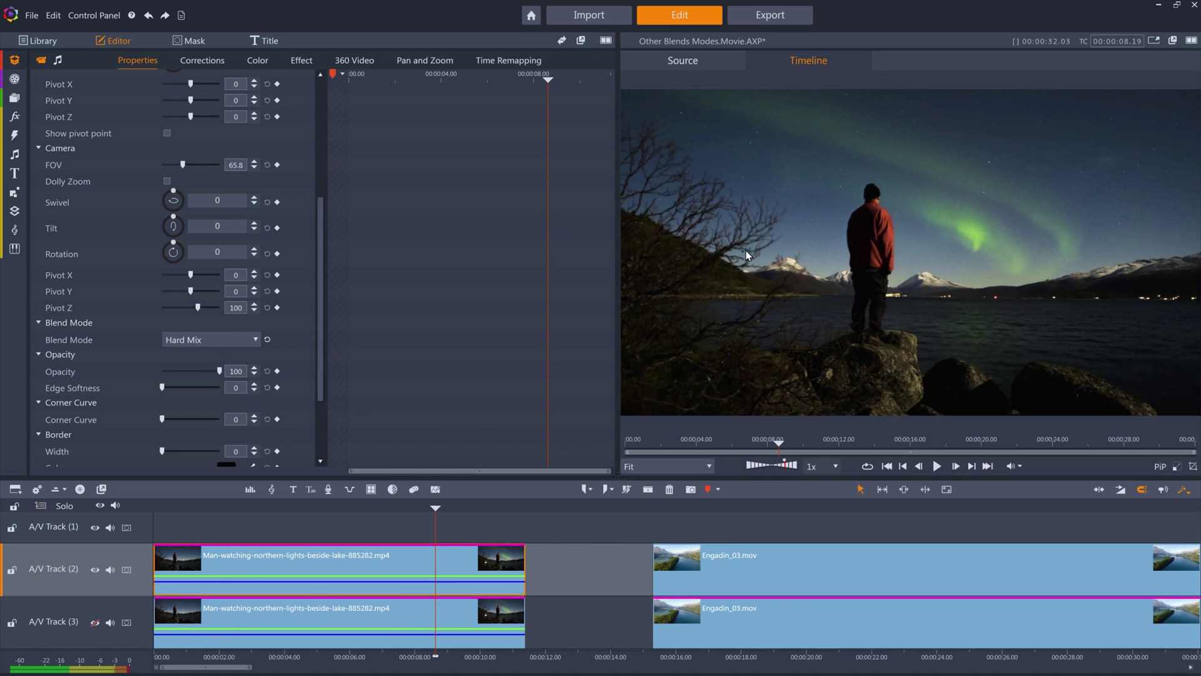
left_click(95, 623)
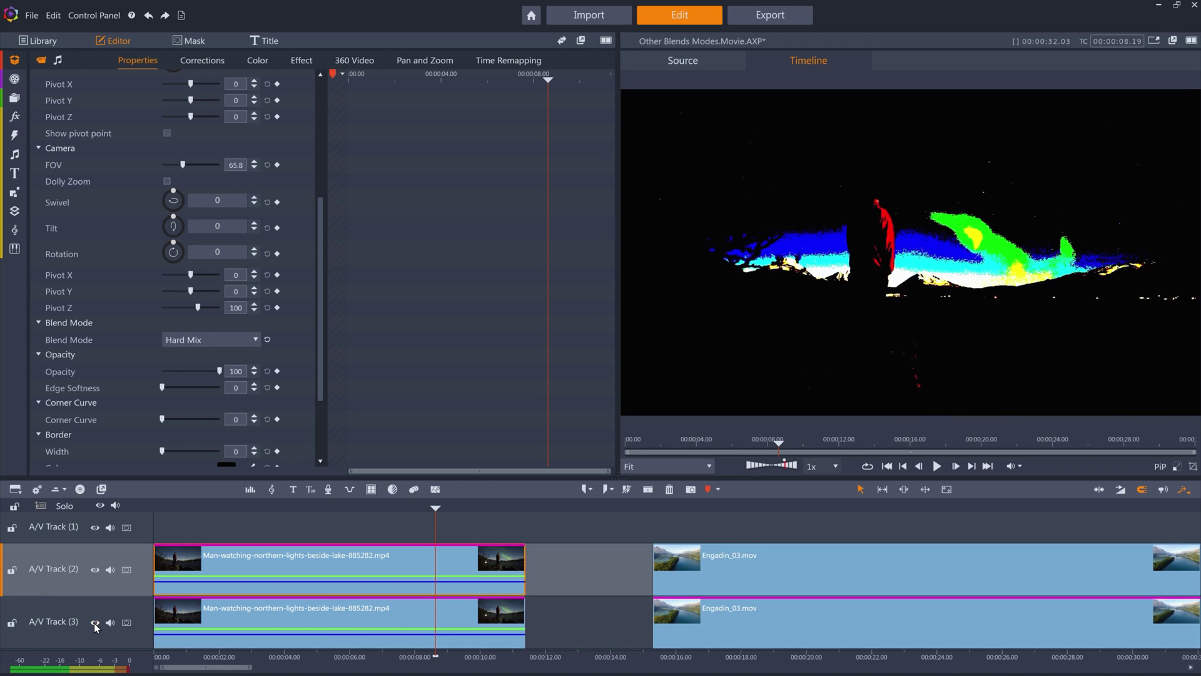
Select the Engadin_03.mov clip on A/V Track (2) and scrub through it, ending at 17.27
left_click(739, 570)
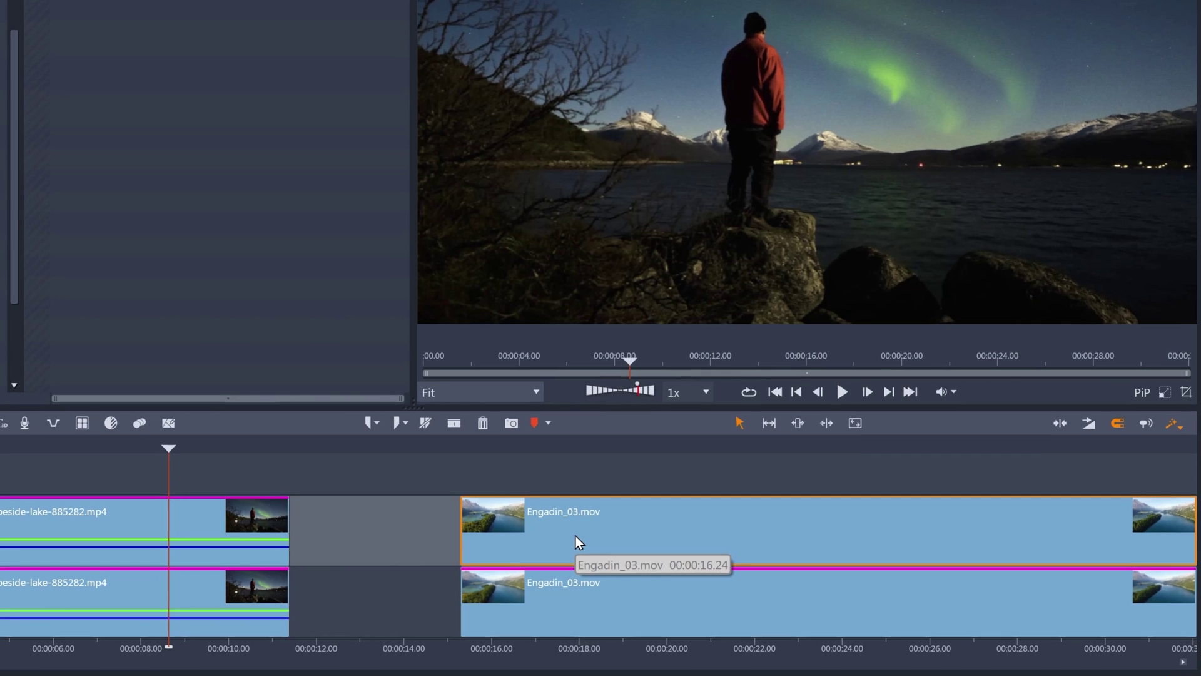
left_click_drag(477, 448, 965, 413)
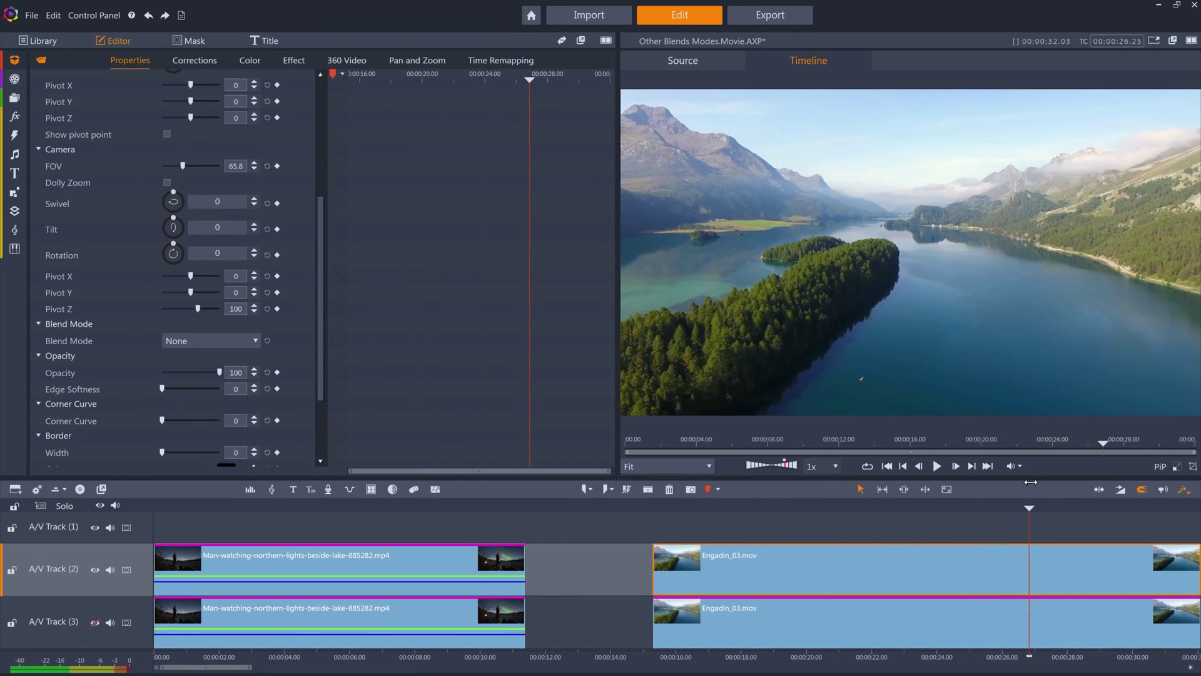
left_click_drag(1030, 482, 736, 509)
Hide A/V Track (2) and examine the Blur effect settings of the Engadin_03.mov clip on A/V Track (3)
left_click_drag(738, 599, 738, 618)
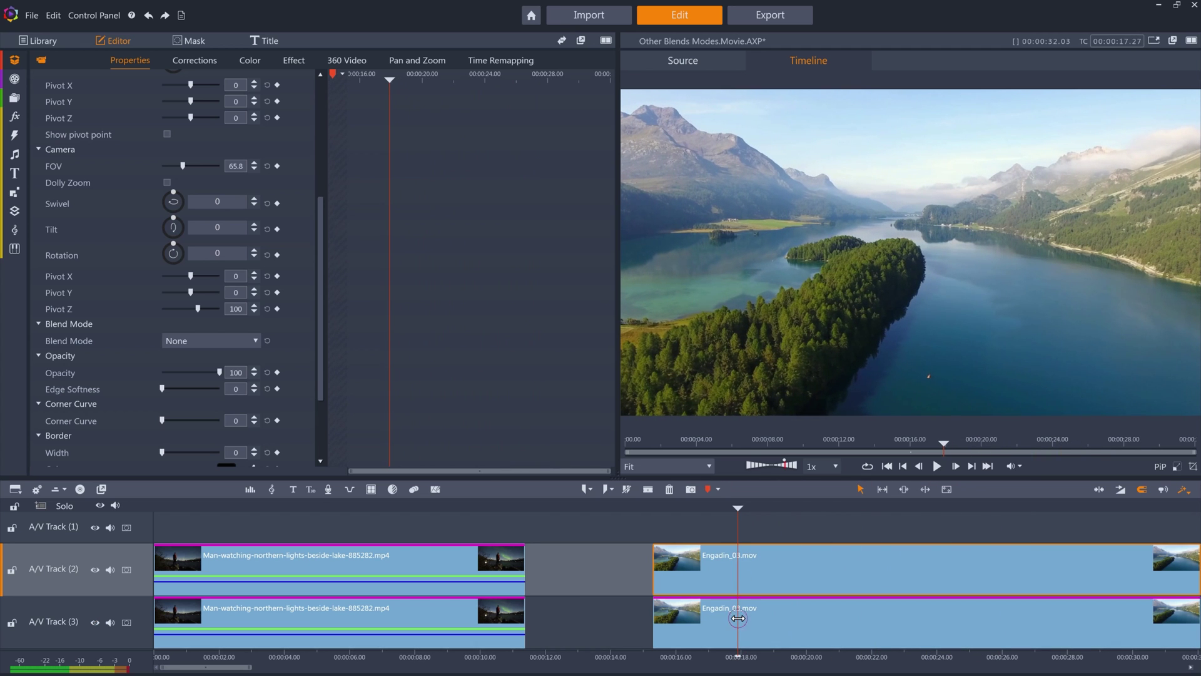
left_click(96, 570)
left_click(300, 113)
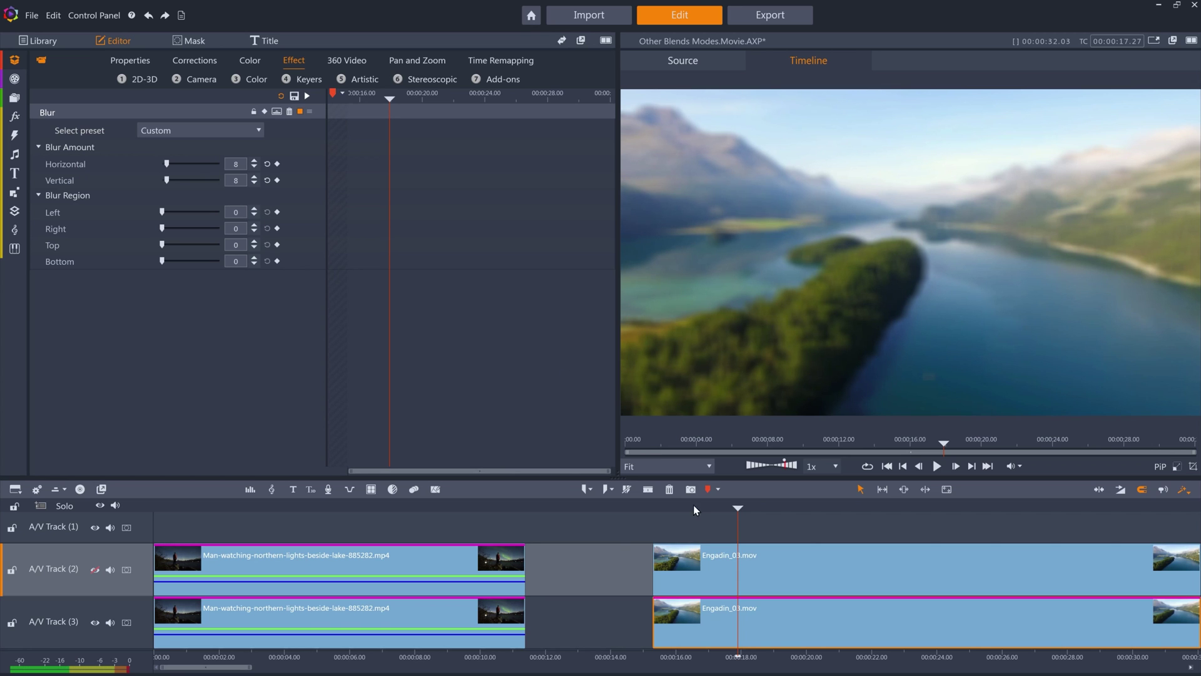
With A/V Track (2) shown, set its Engadin_03.mov clip's blend mode to Darken and play the result
left_click(785, 573)
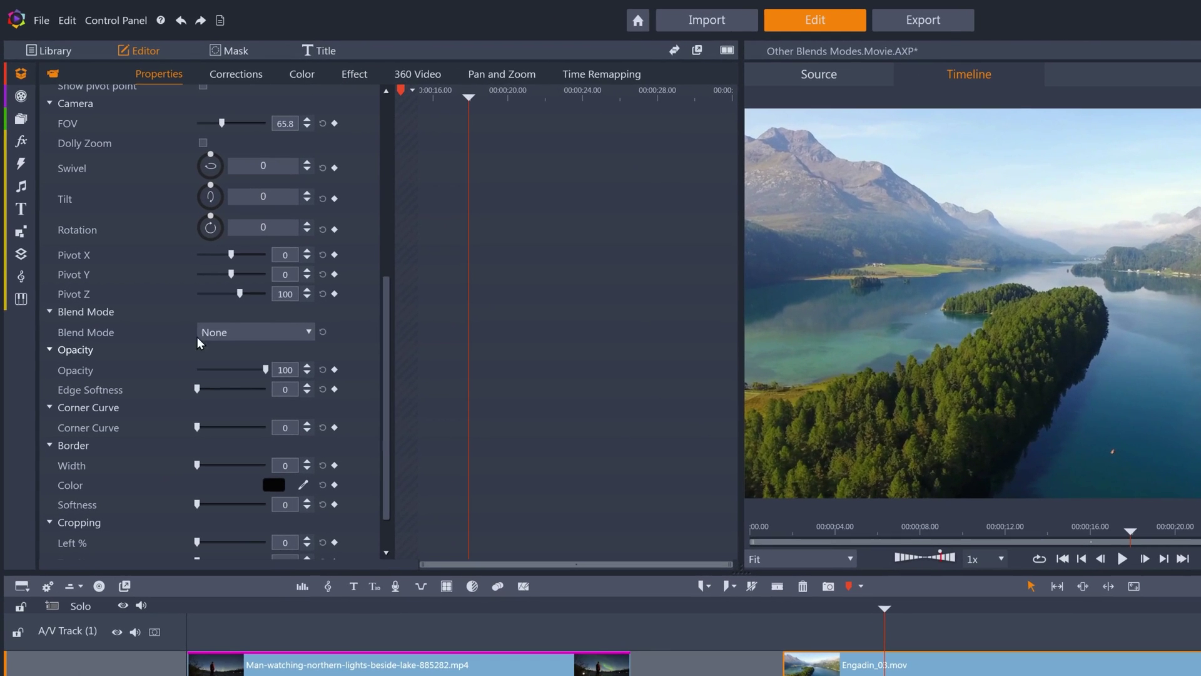
left_click(183, 276)
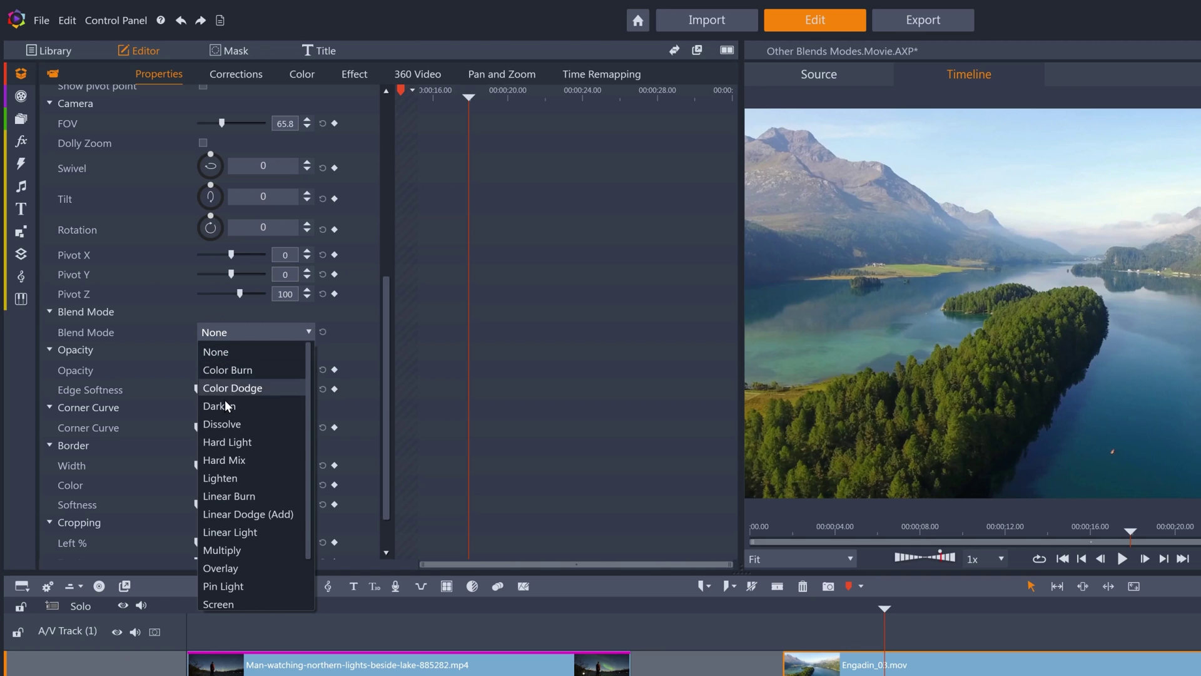
left_click(224, 406)
key("space")
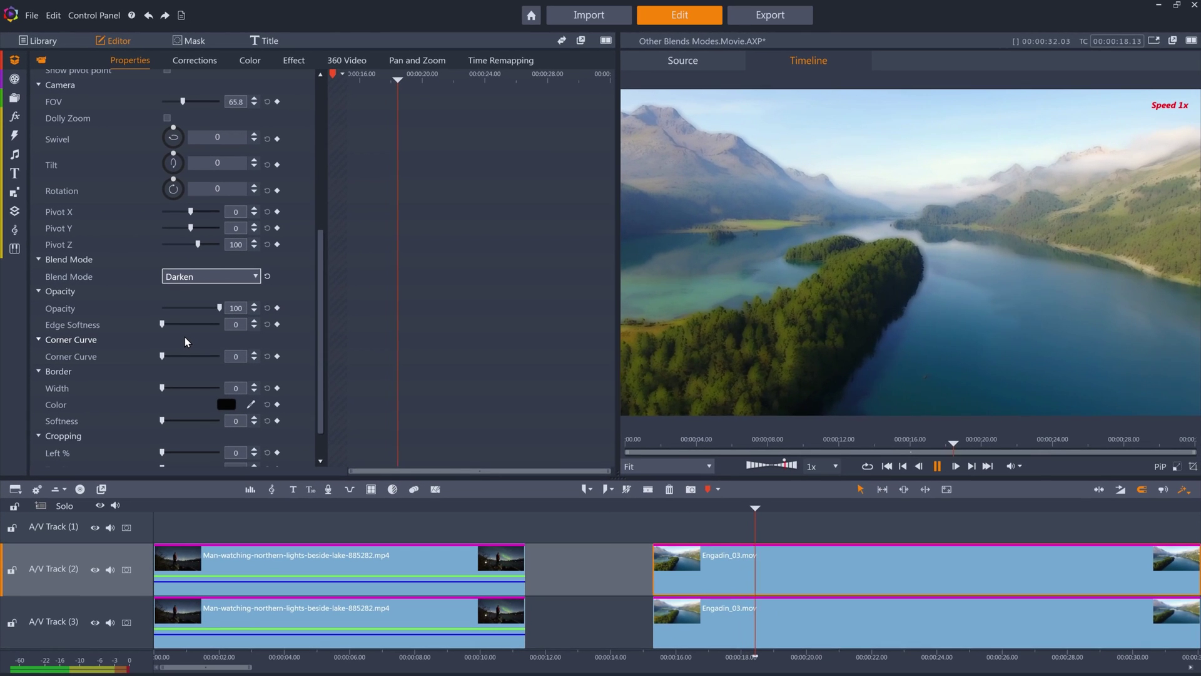